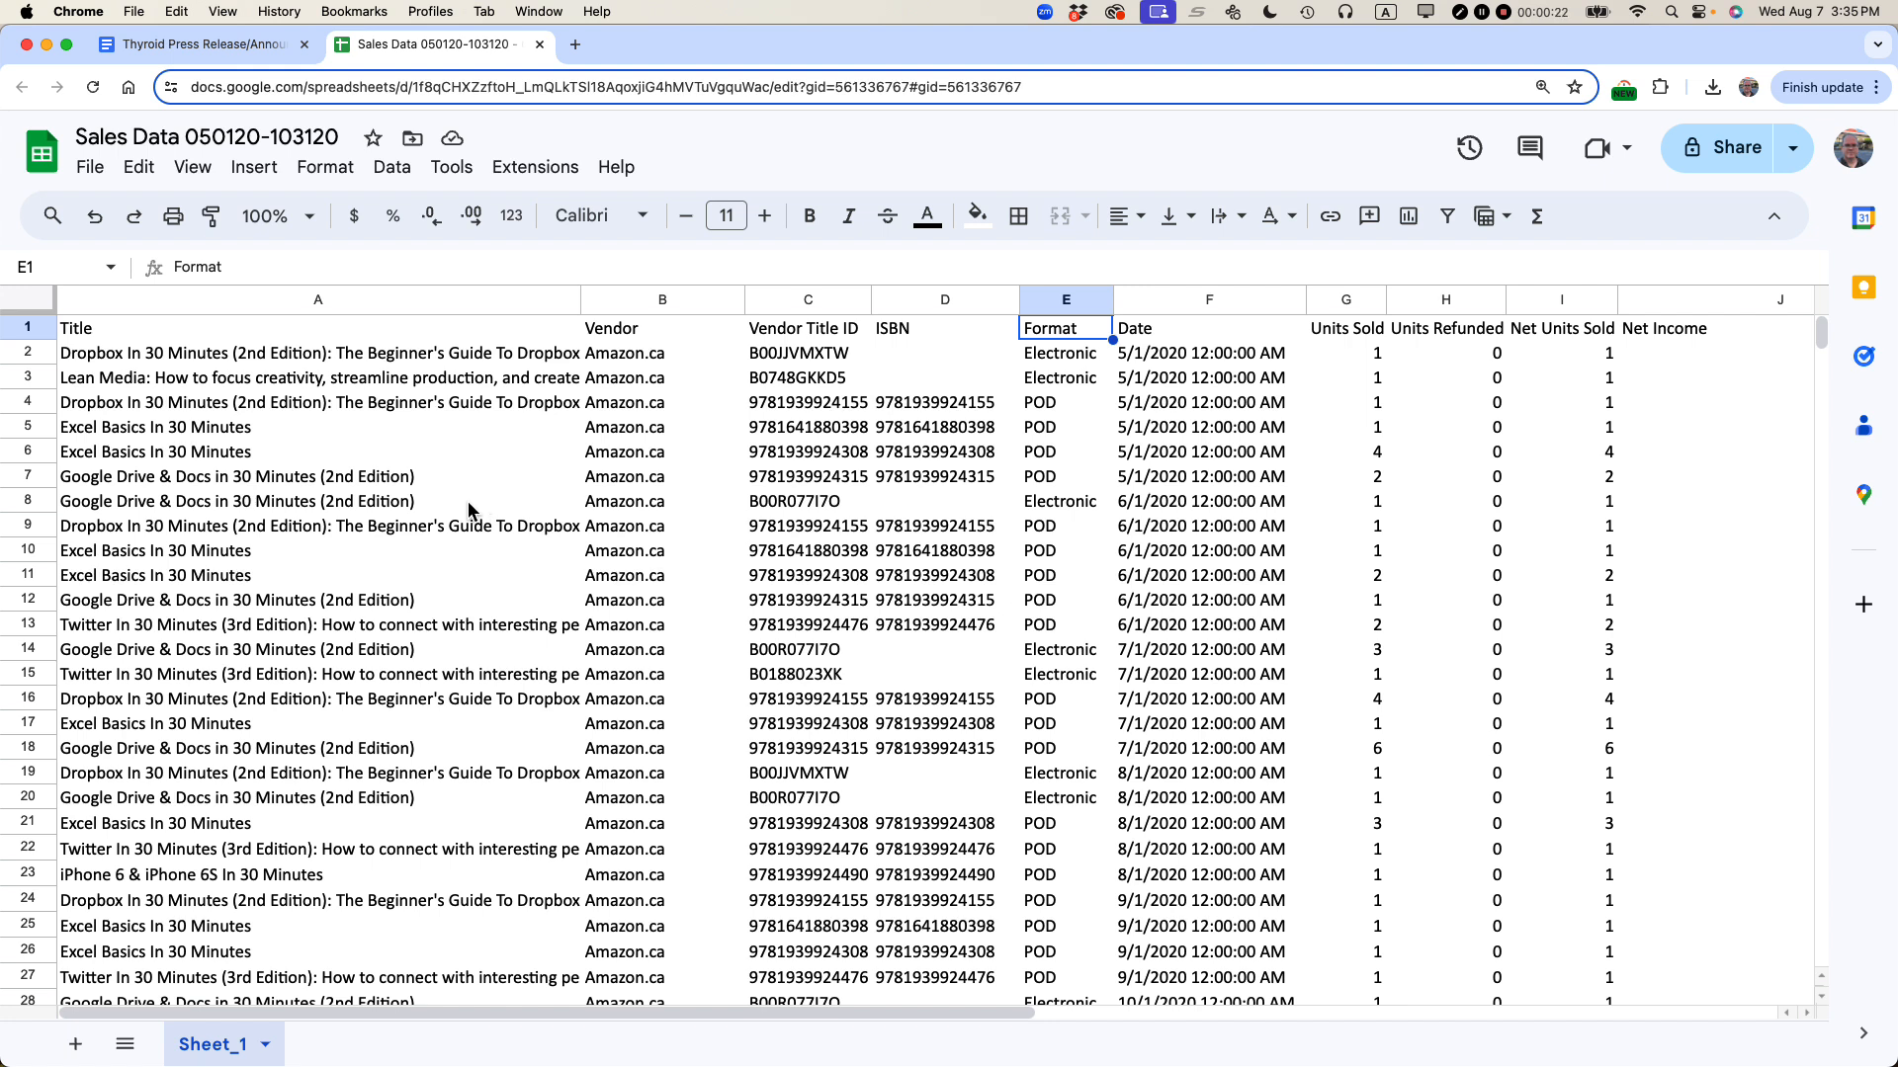
Step: Examine the embedded genealogy price tracker table on the EasyGenie web page as an example of an embedded spreadsheet
key(super+Tab)
click(471, 513)
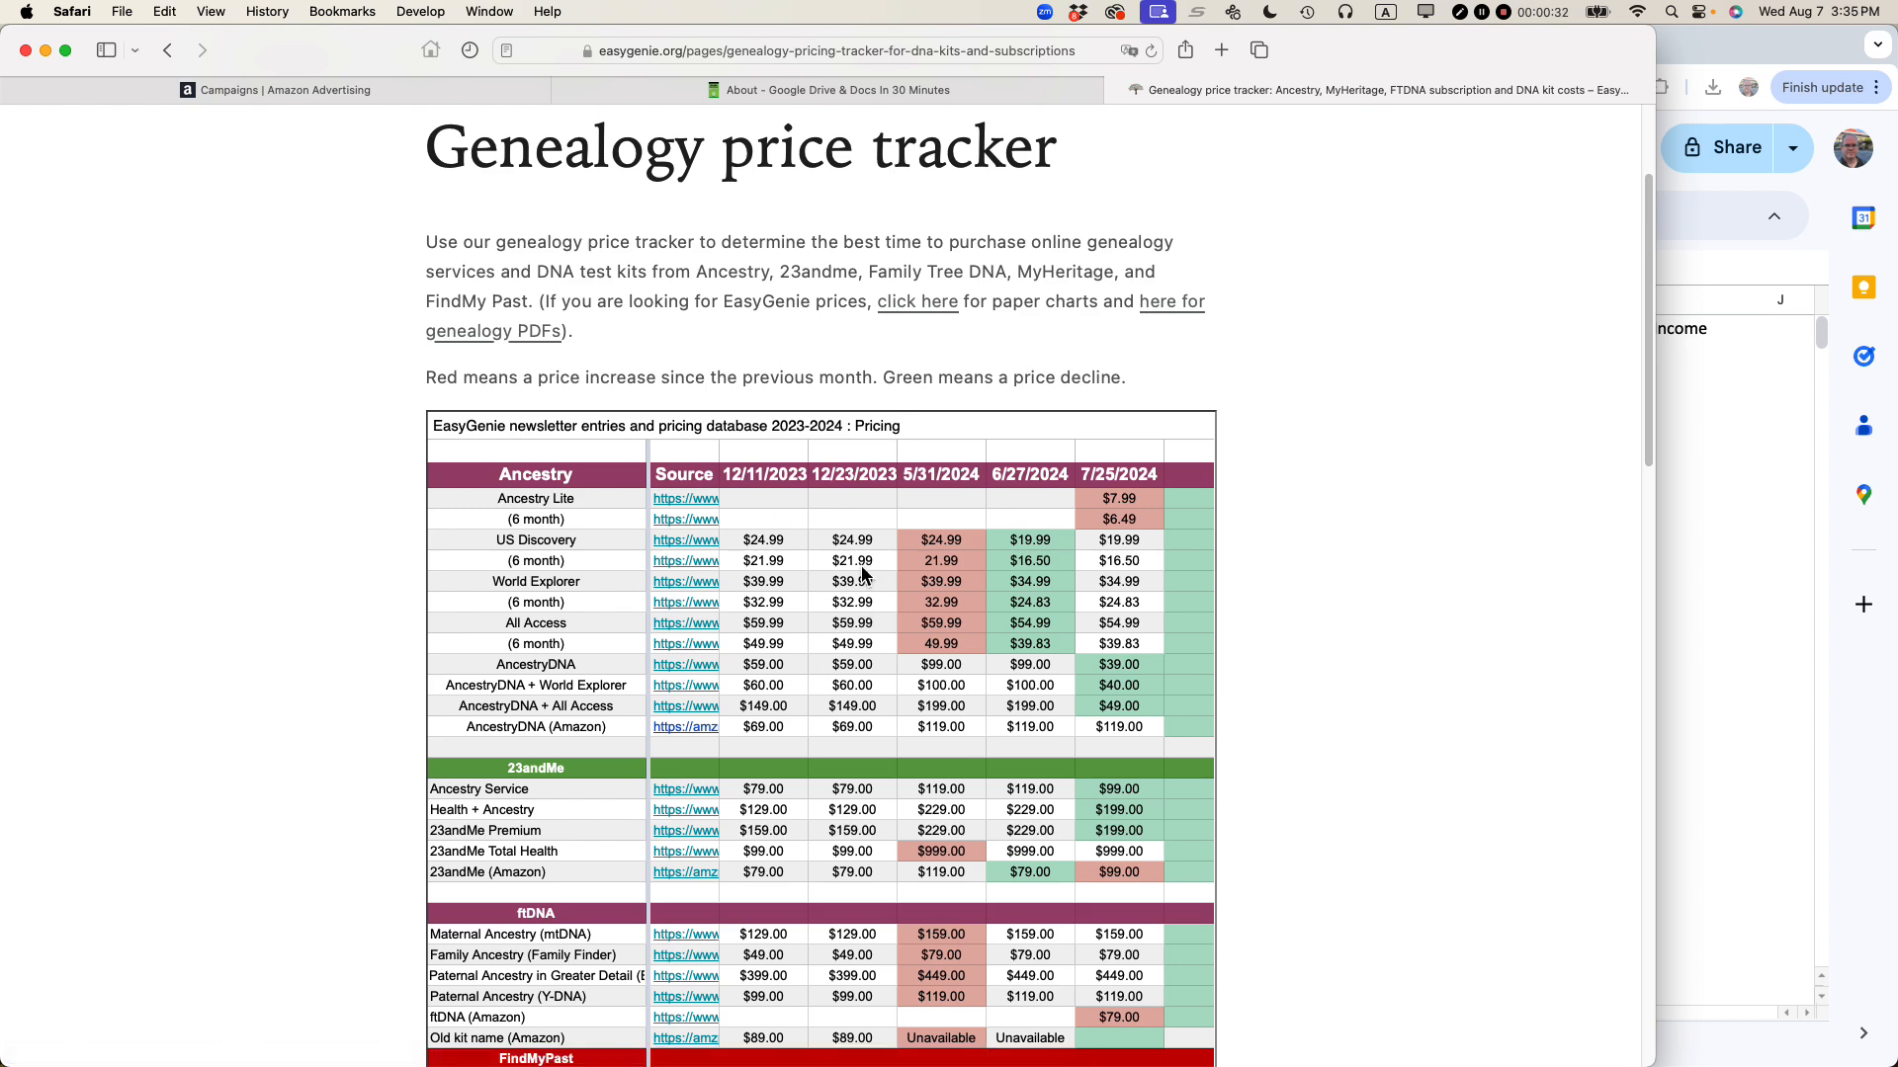
scroll(858, 593, down, 2)
scroll(862, 573, down, 5)
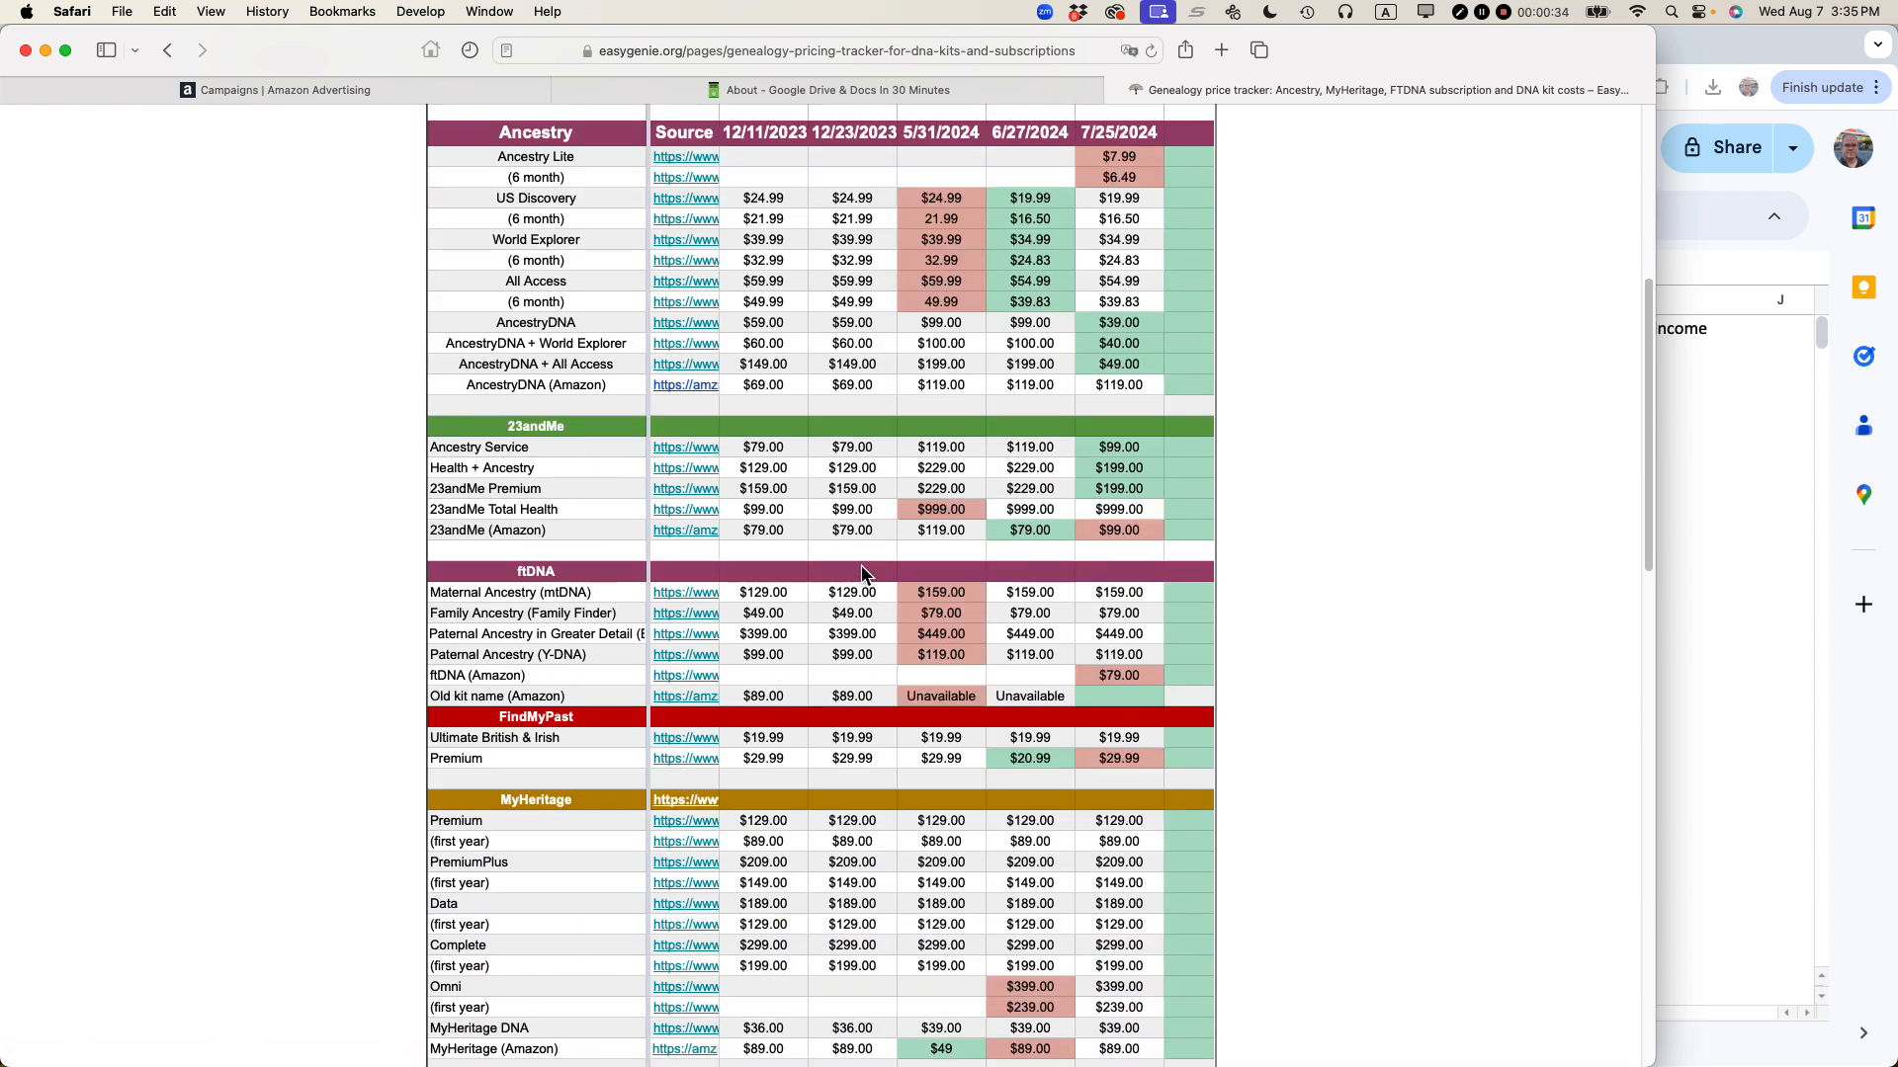
scroll(862, 573, up, 2)
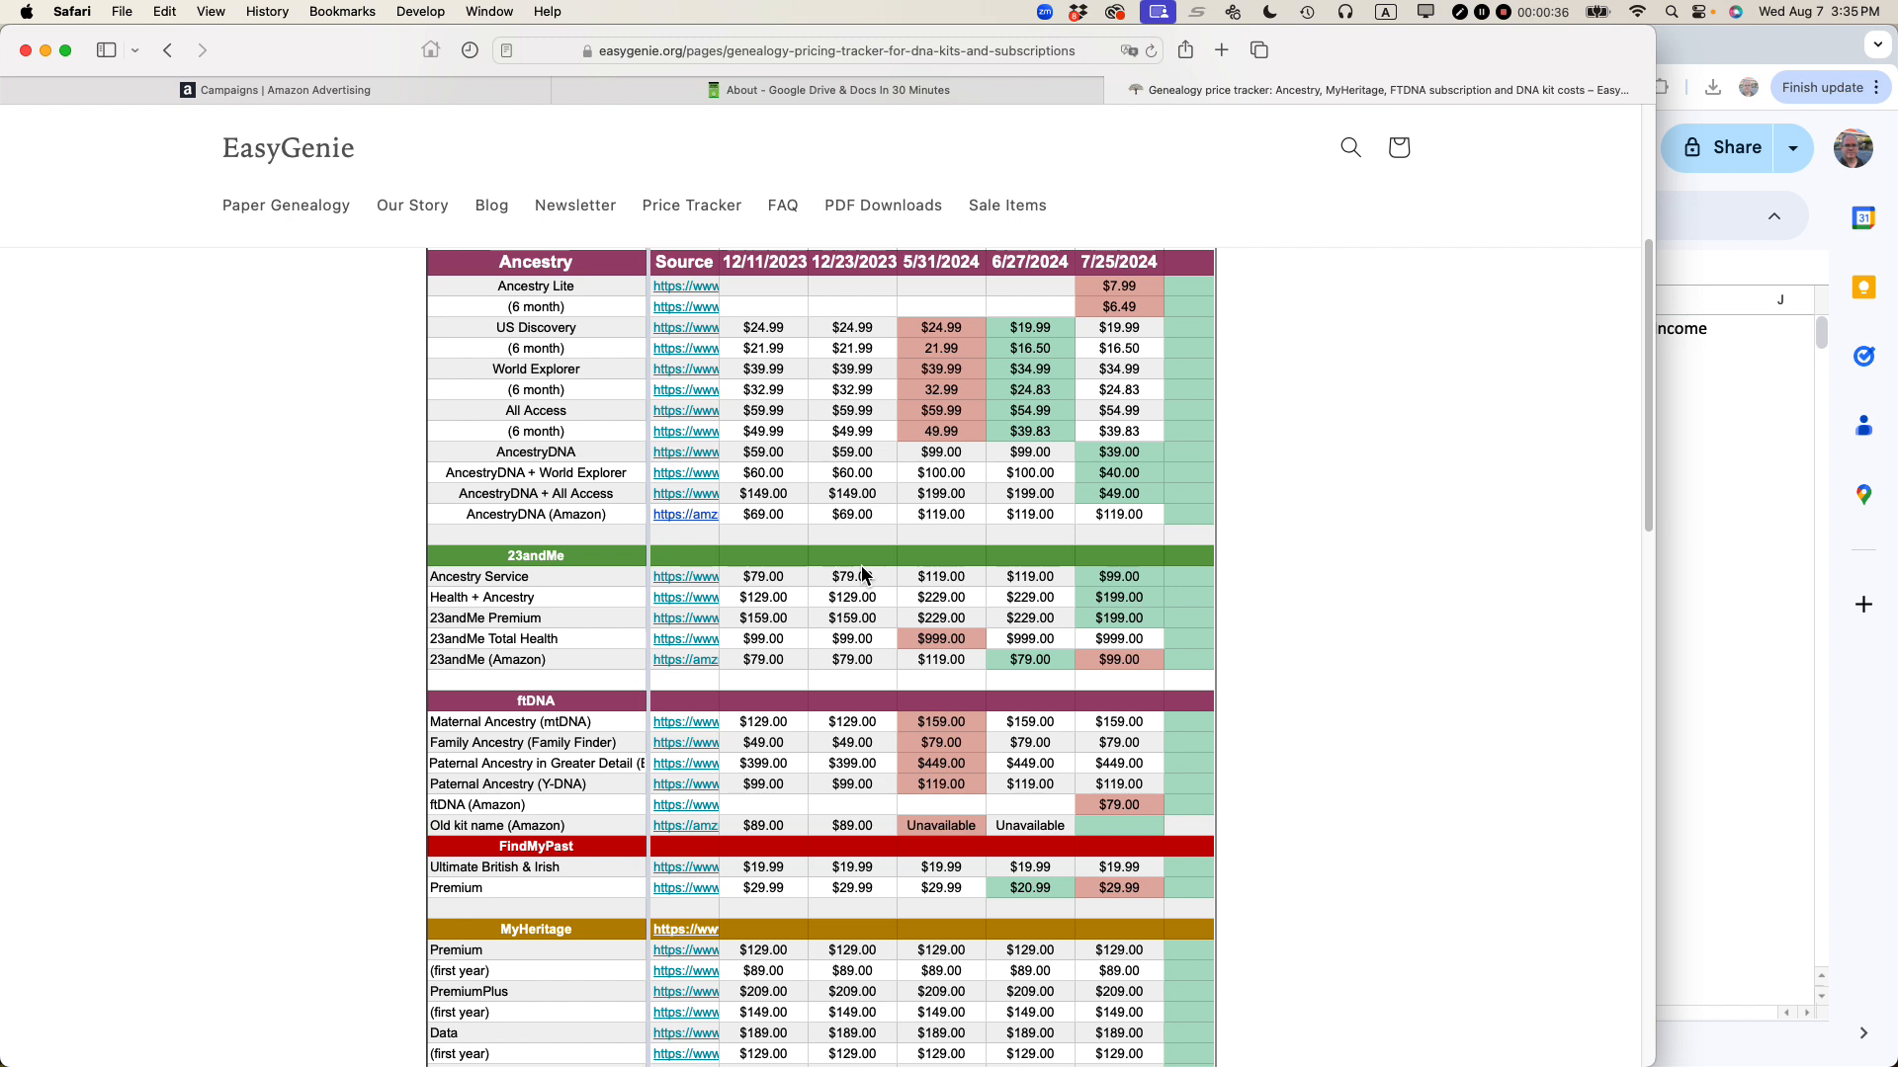
scroll(800, 552, up, 1)
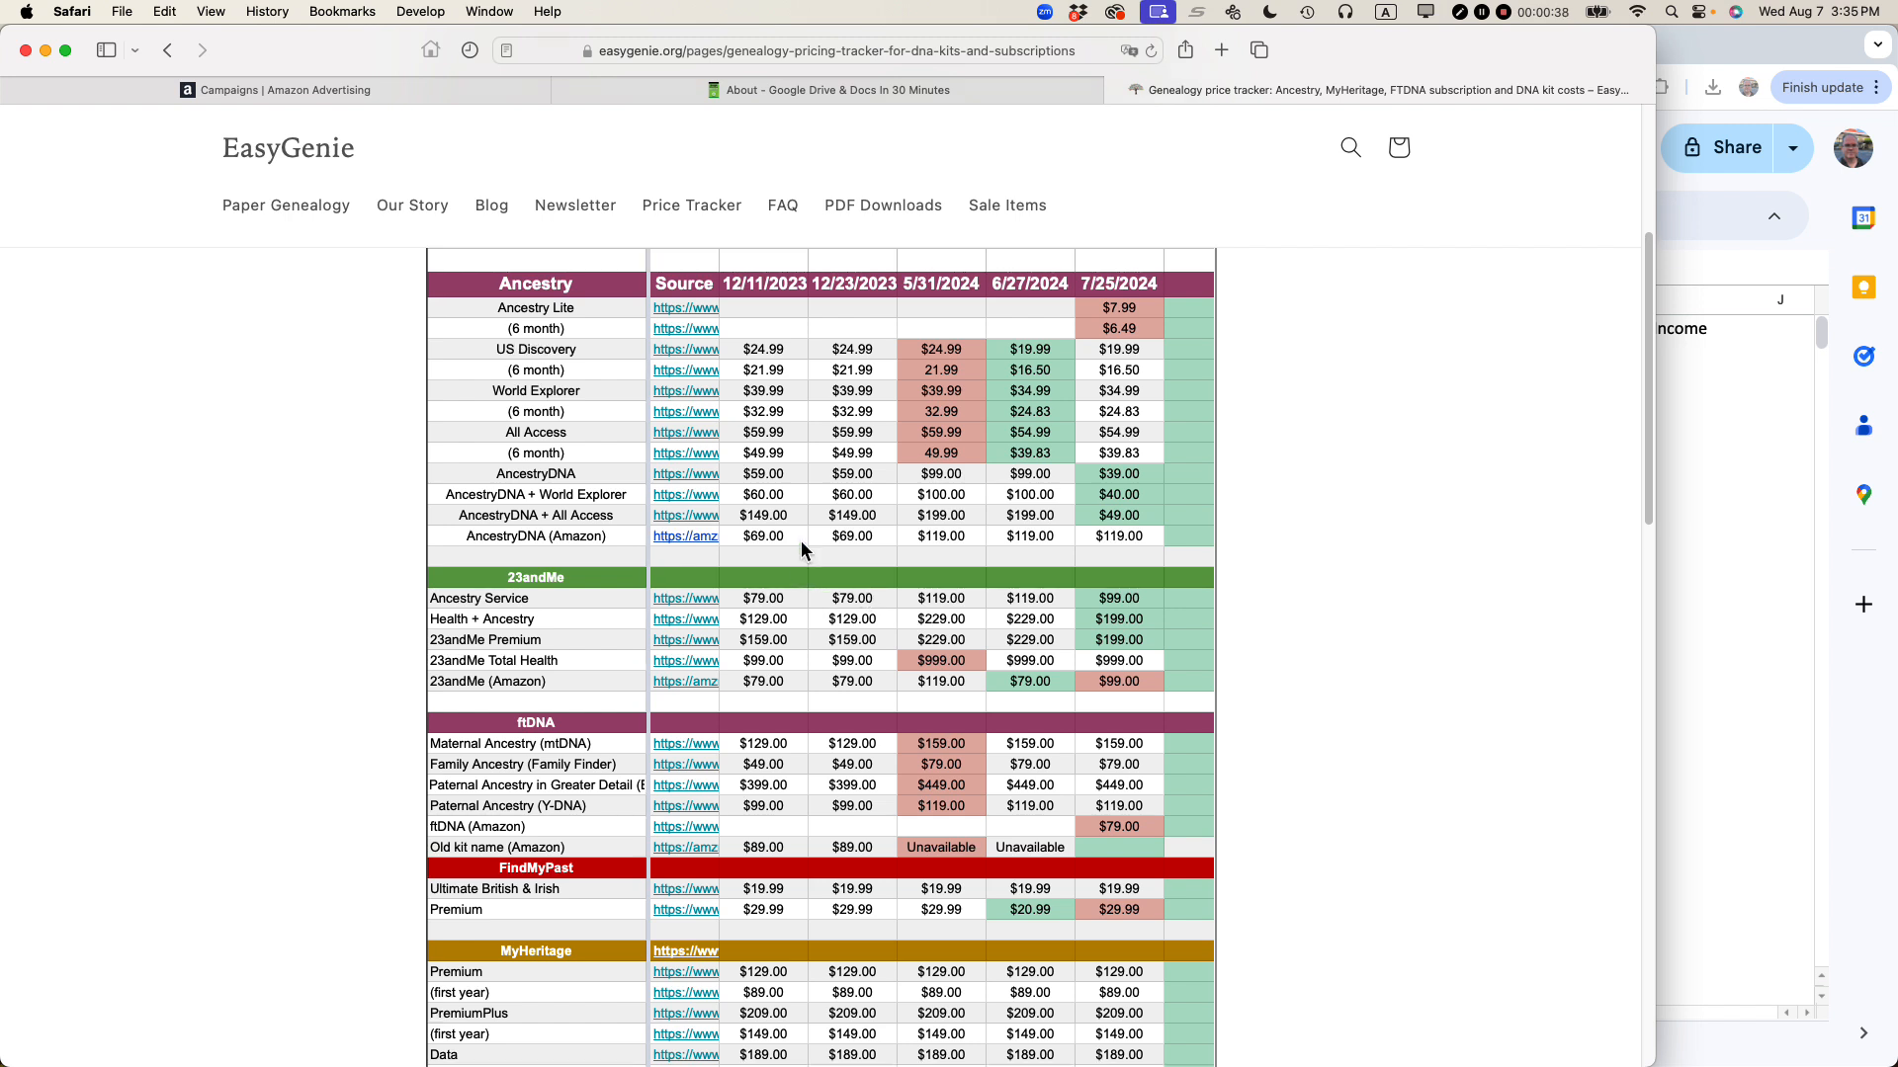
scroll(801, 543, up, 3)
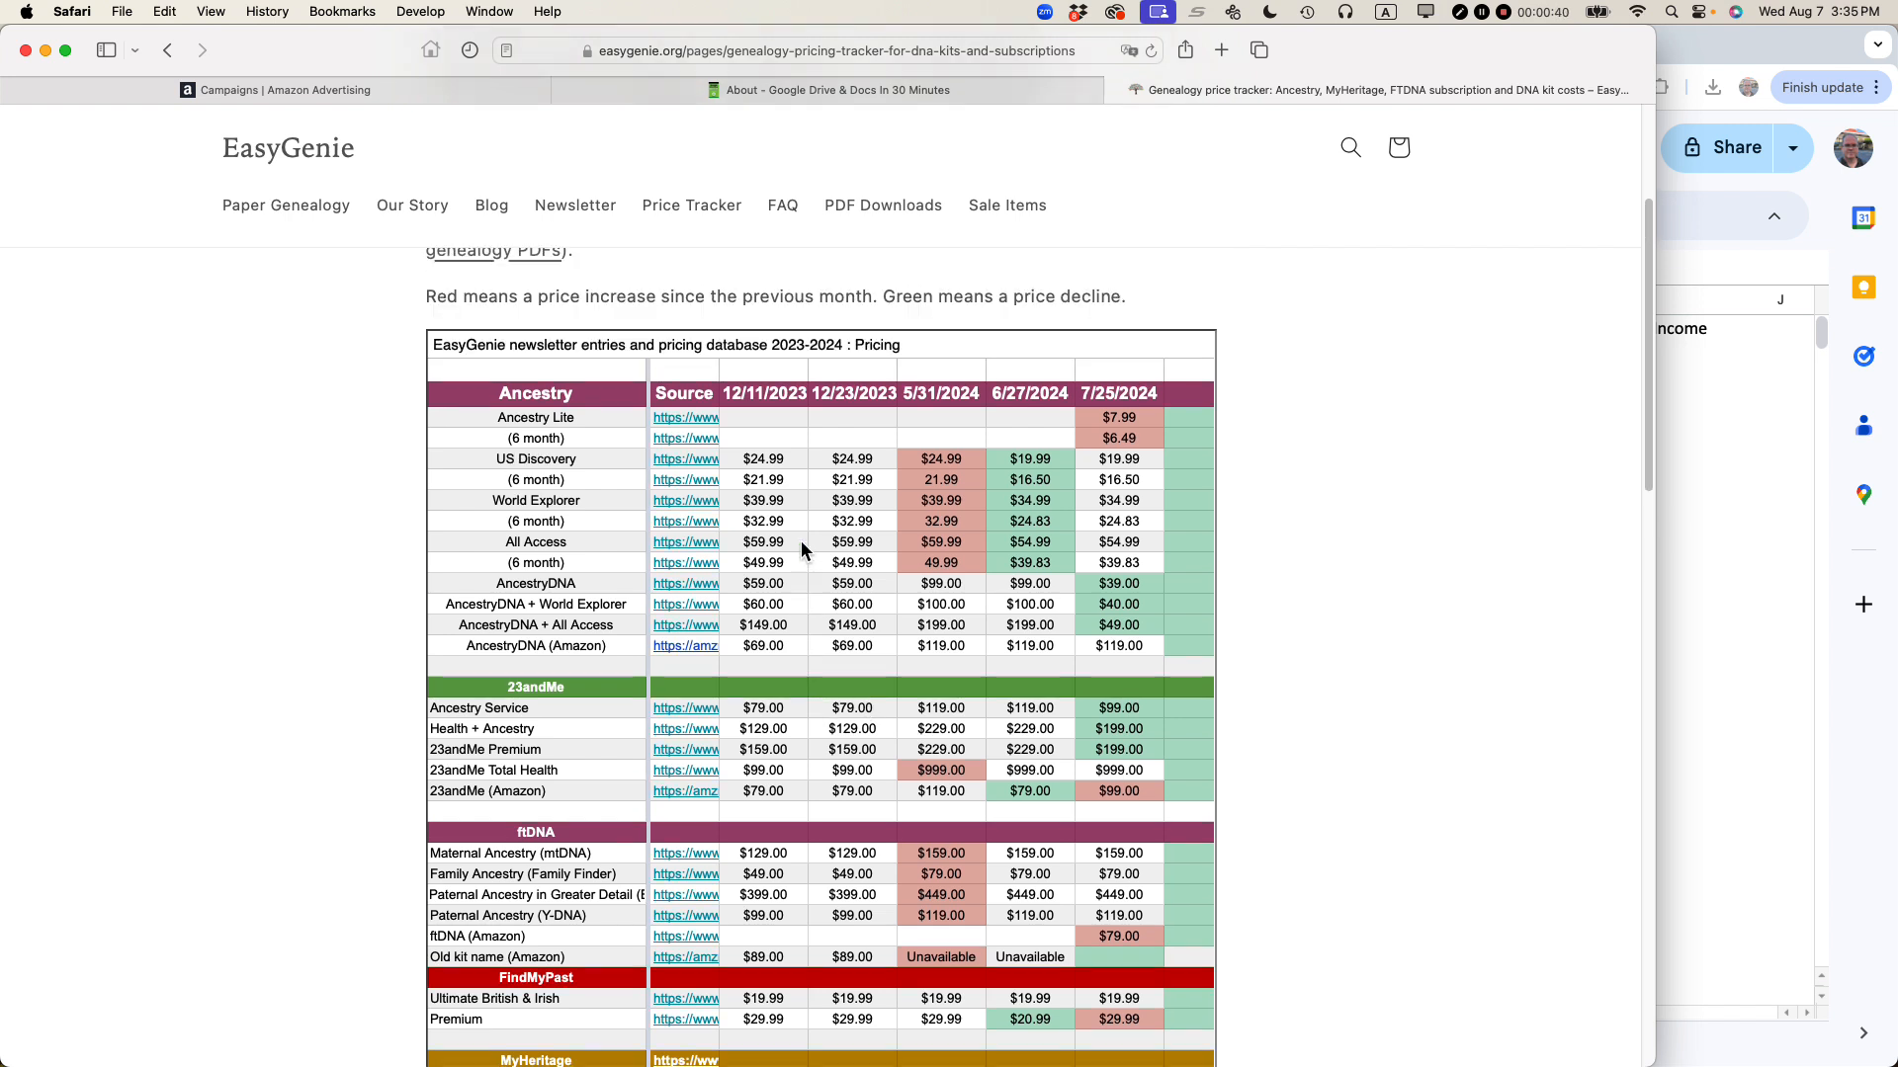
scroll(801, 544, up, 2)
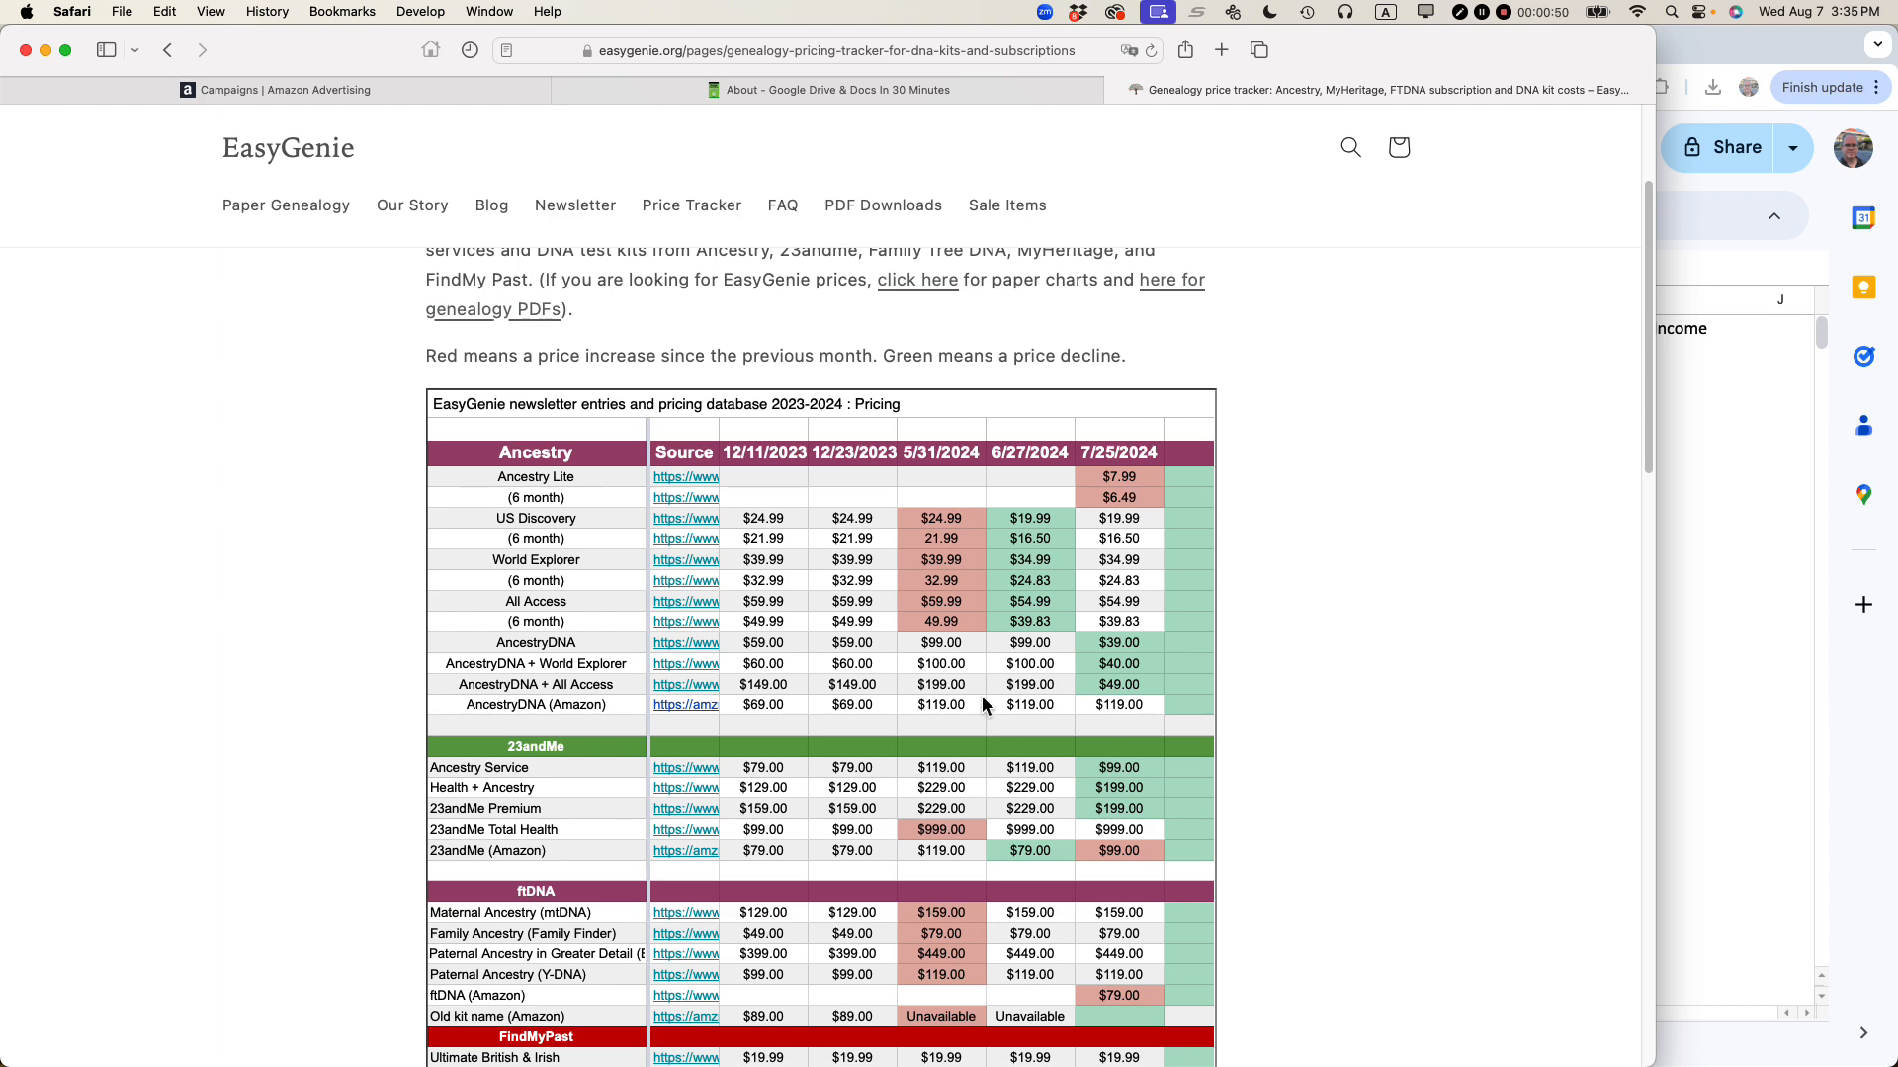
key(super+Tab)
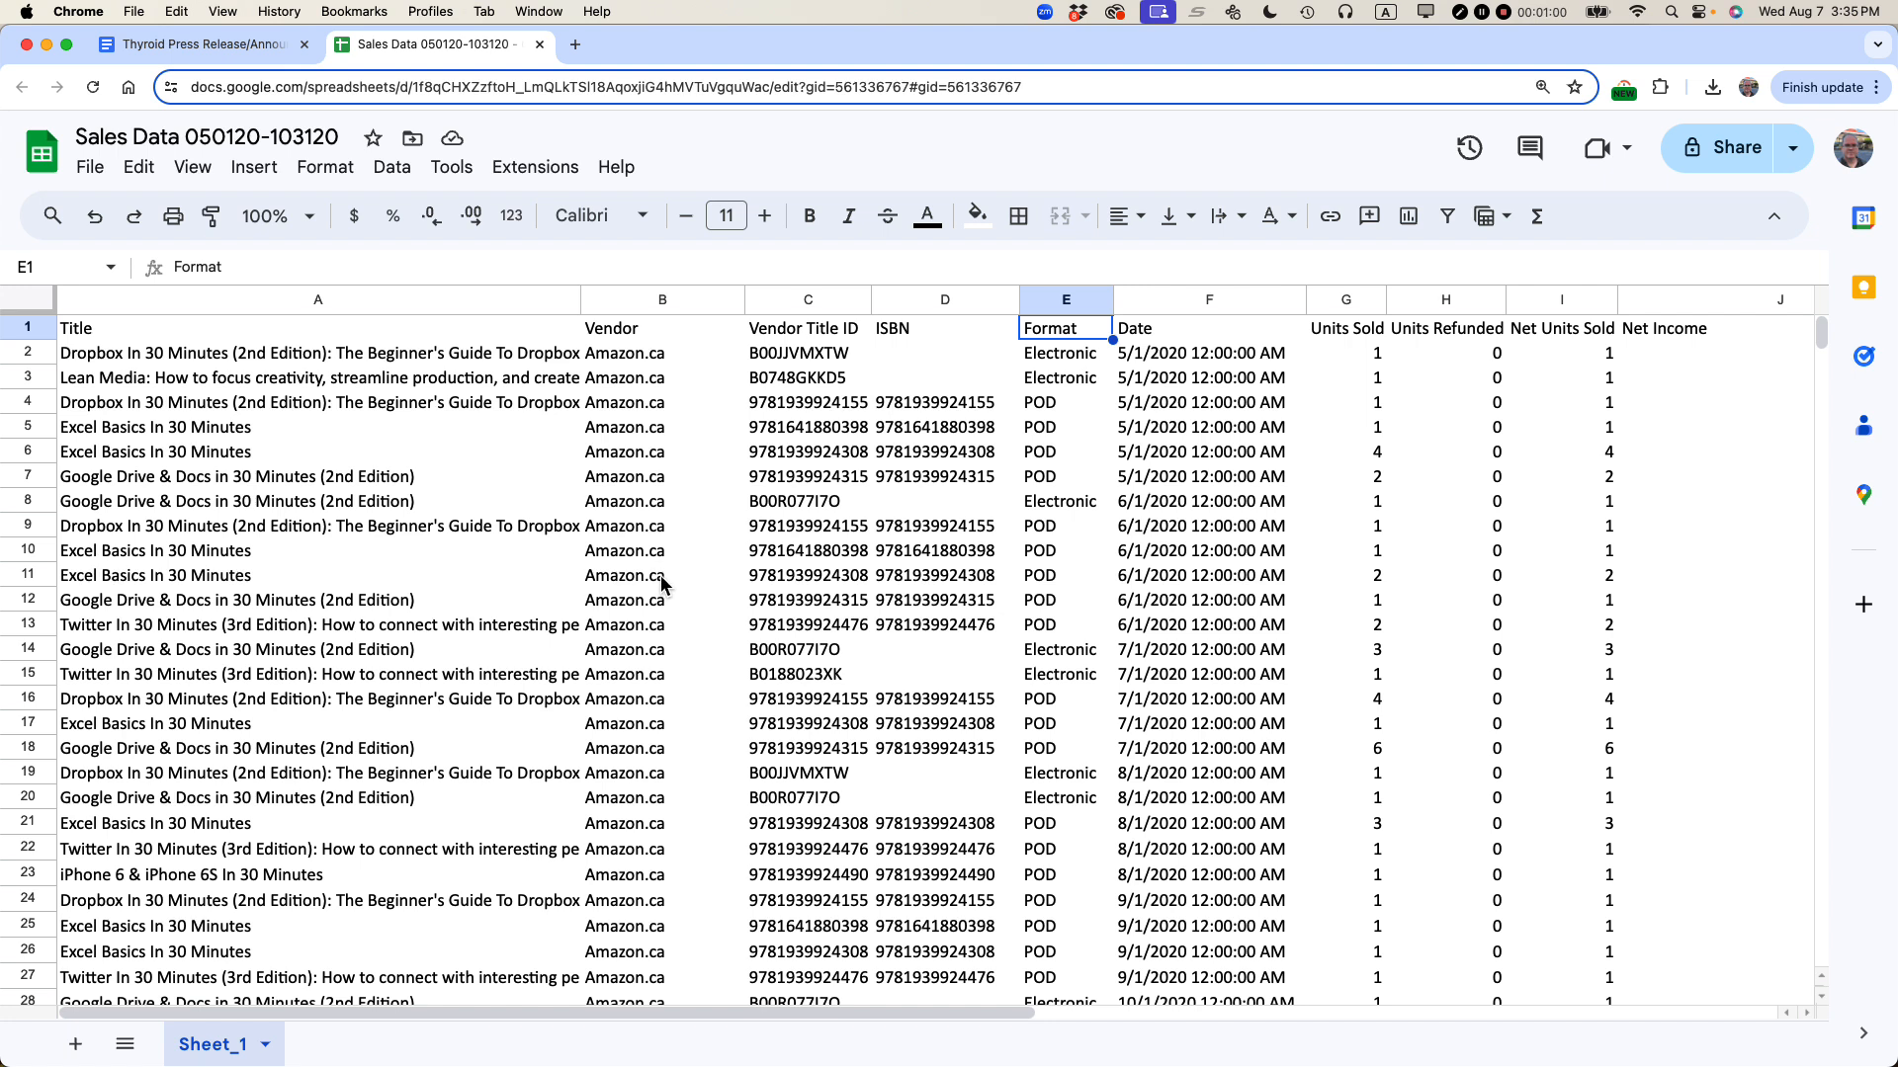
Step: Publish the entire spreadsheet to the web using the Embed option and confirm publishing
click(91, 167)
mouse_move(138, 387)
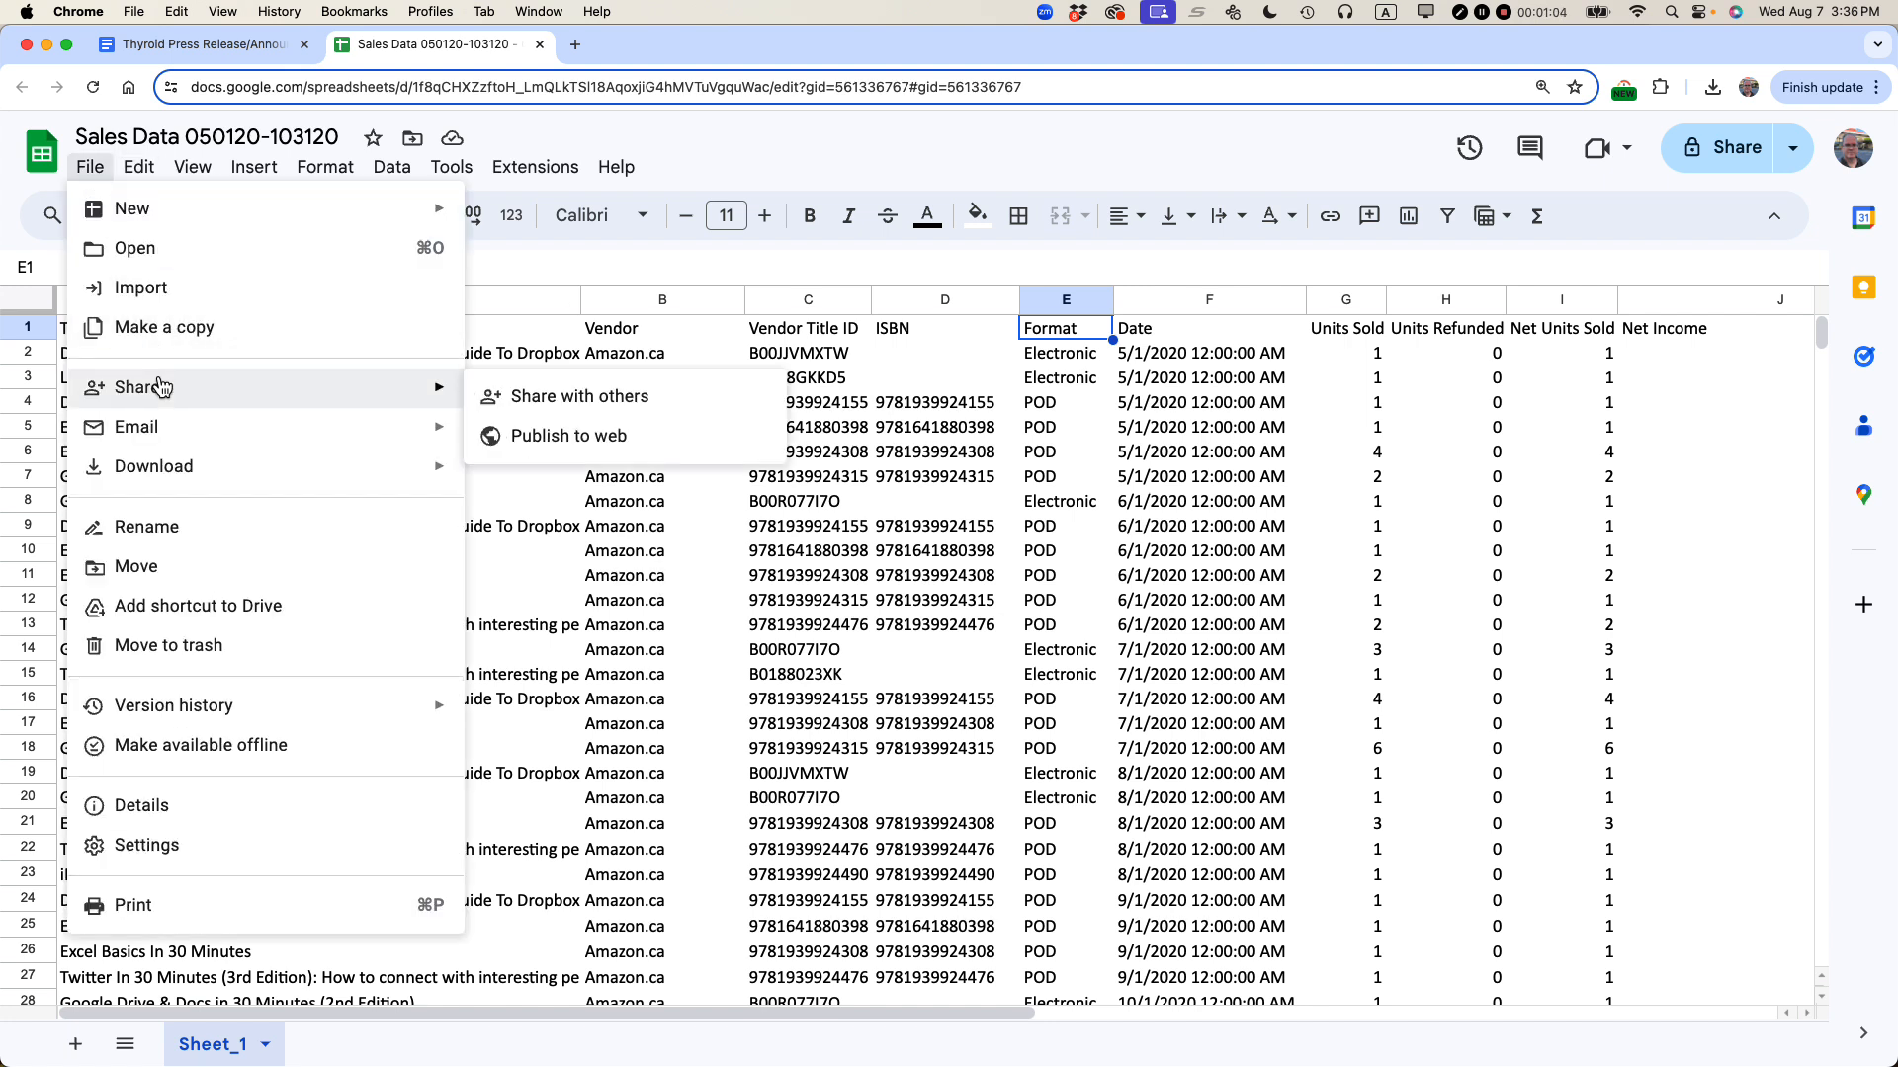
click(563, 439)
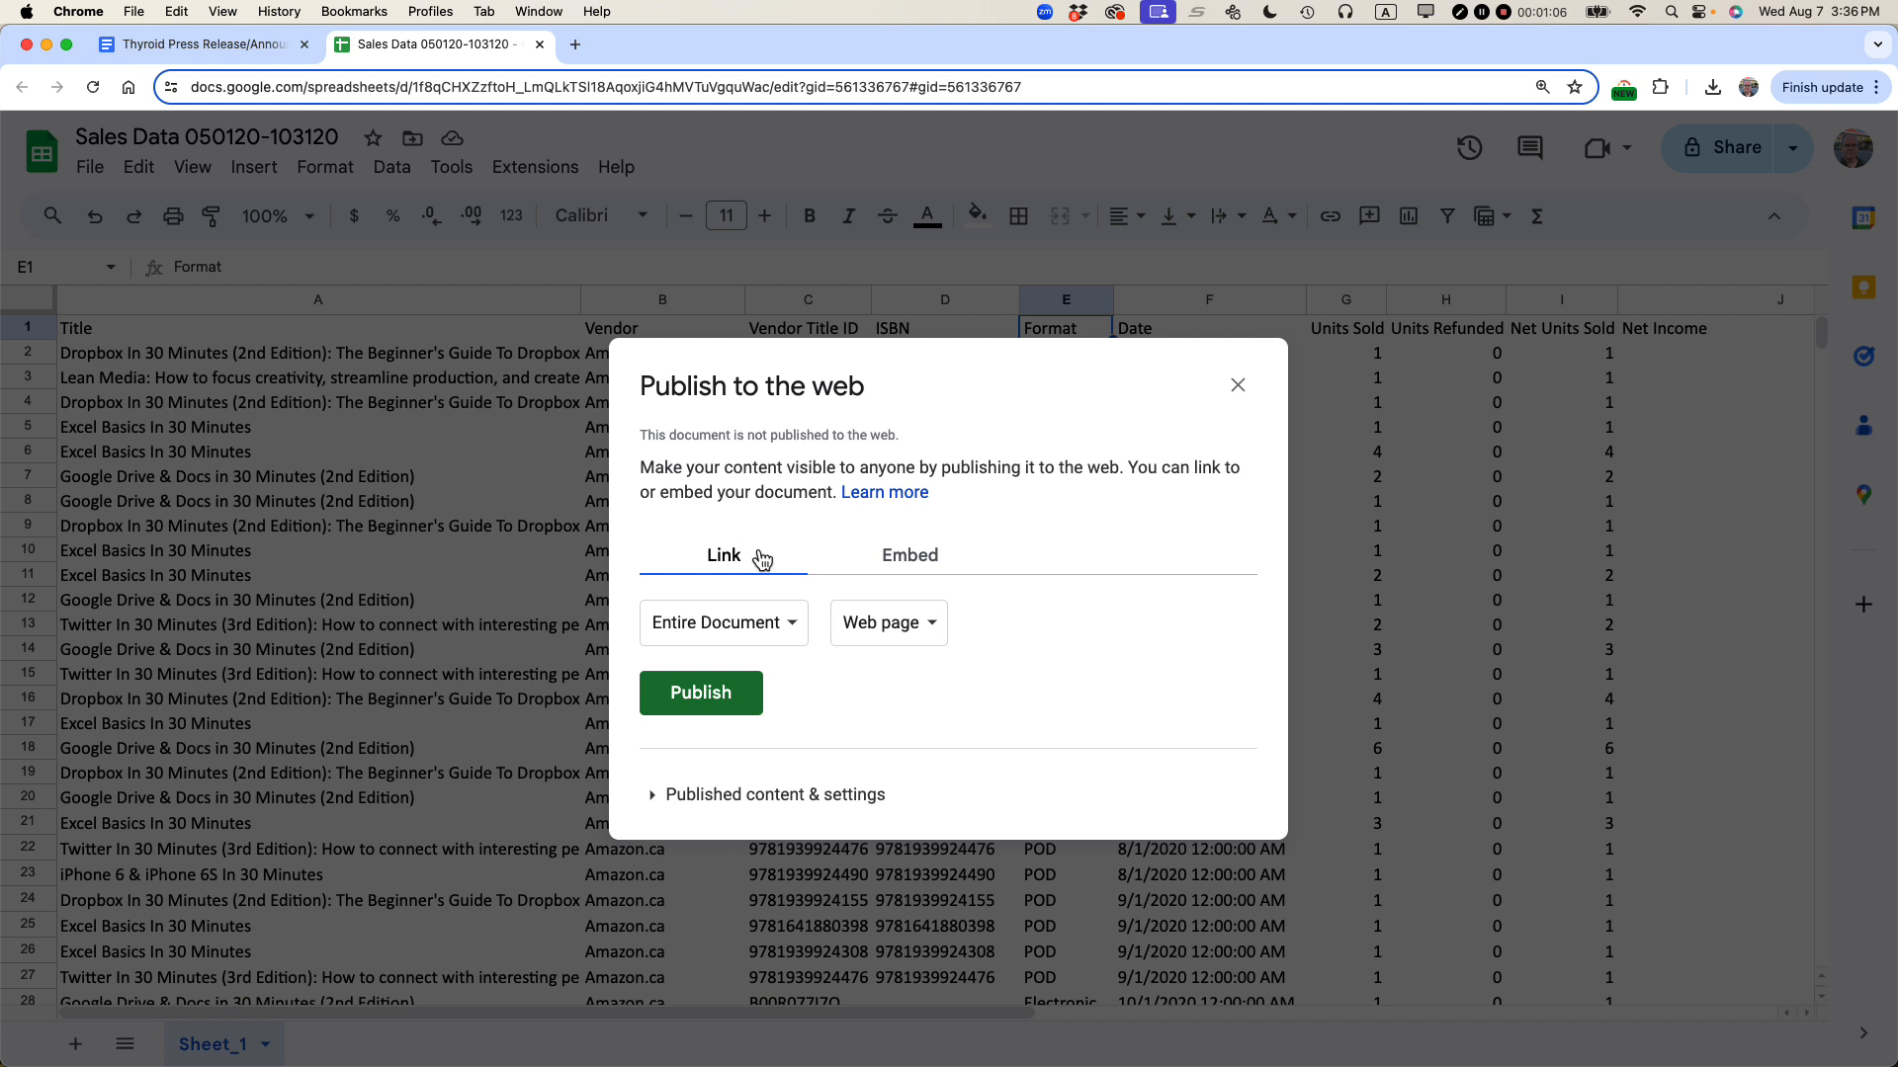
click(920, 569)
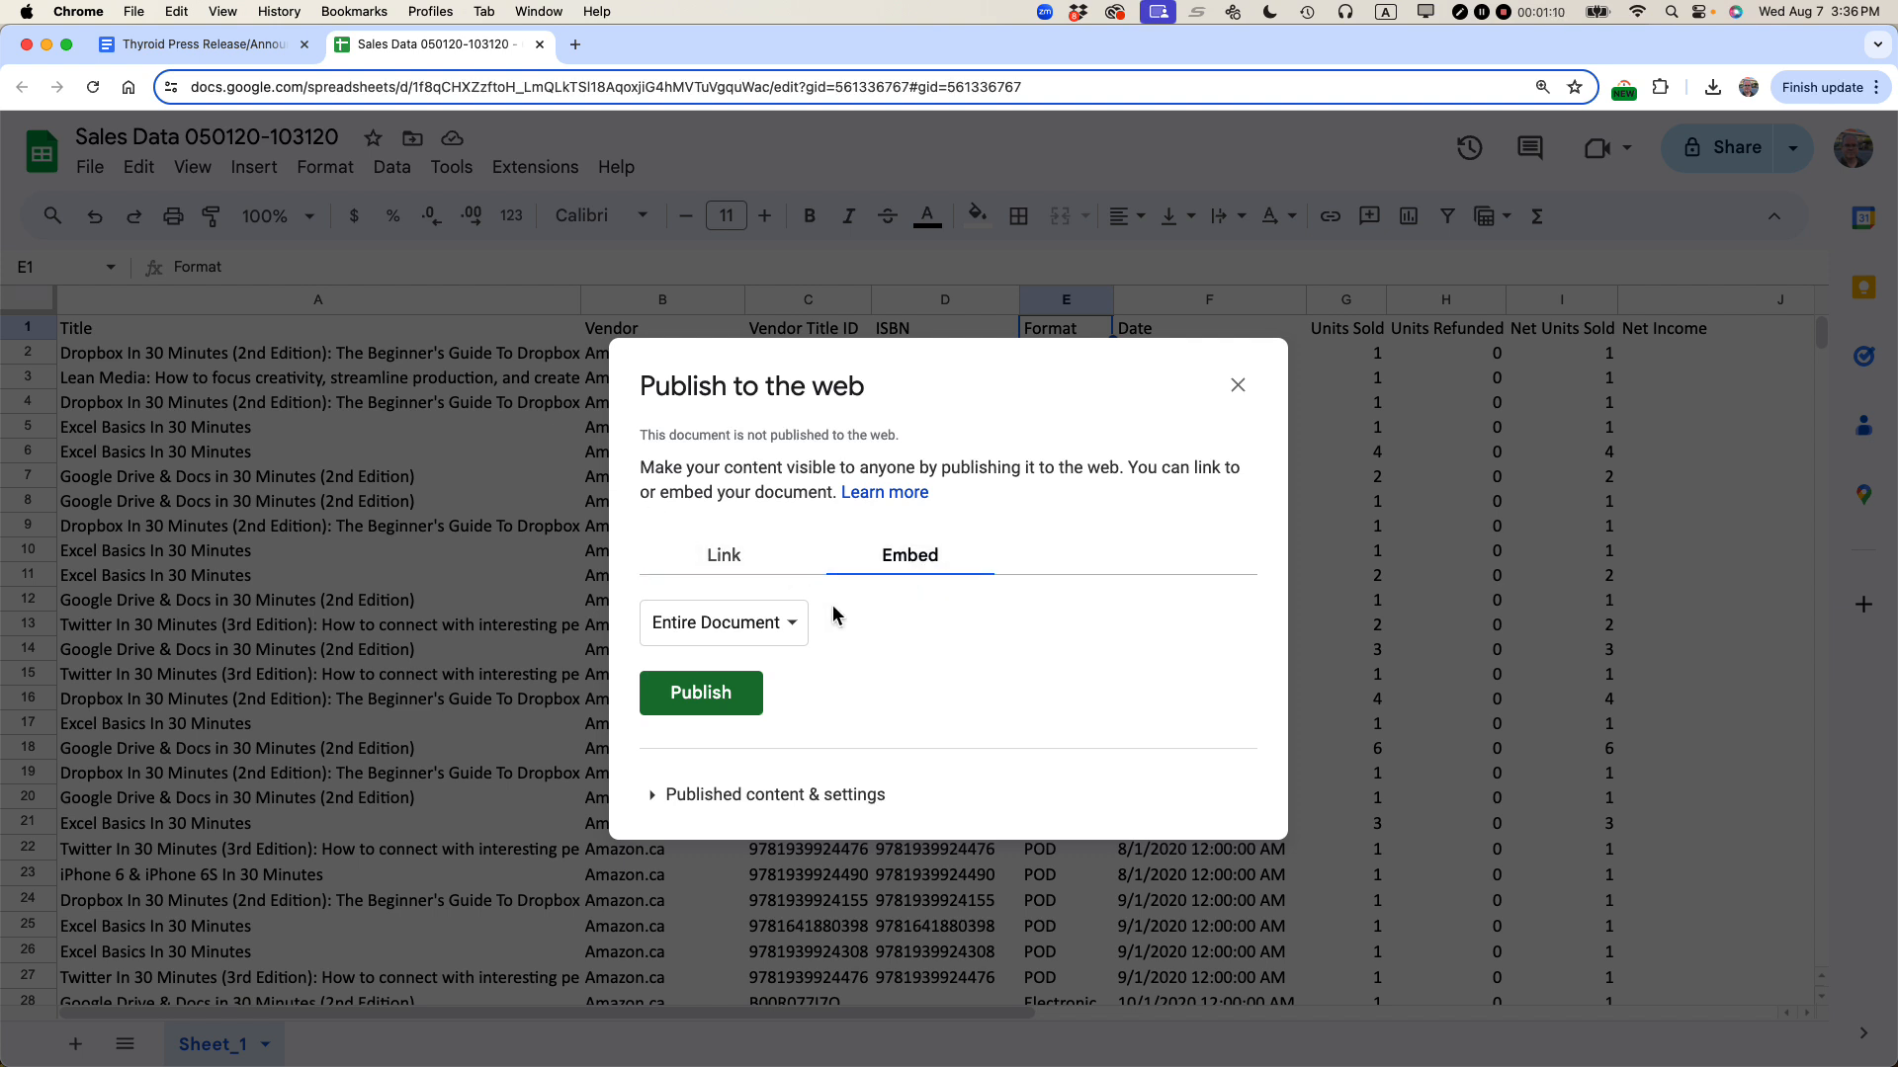
click(798, 633)
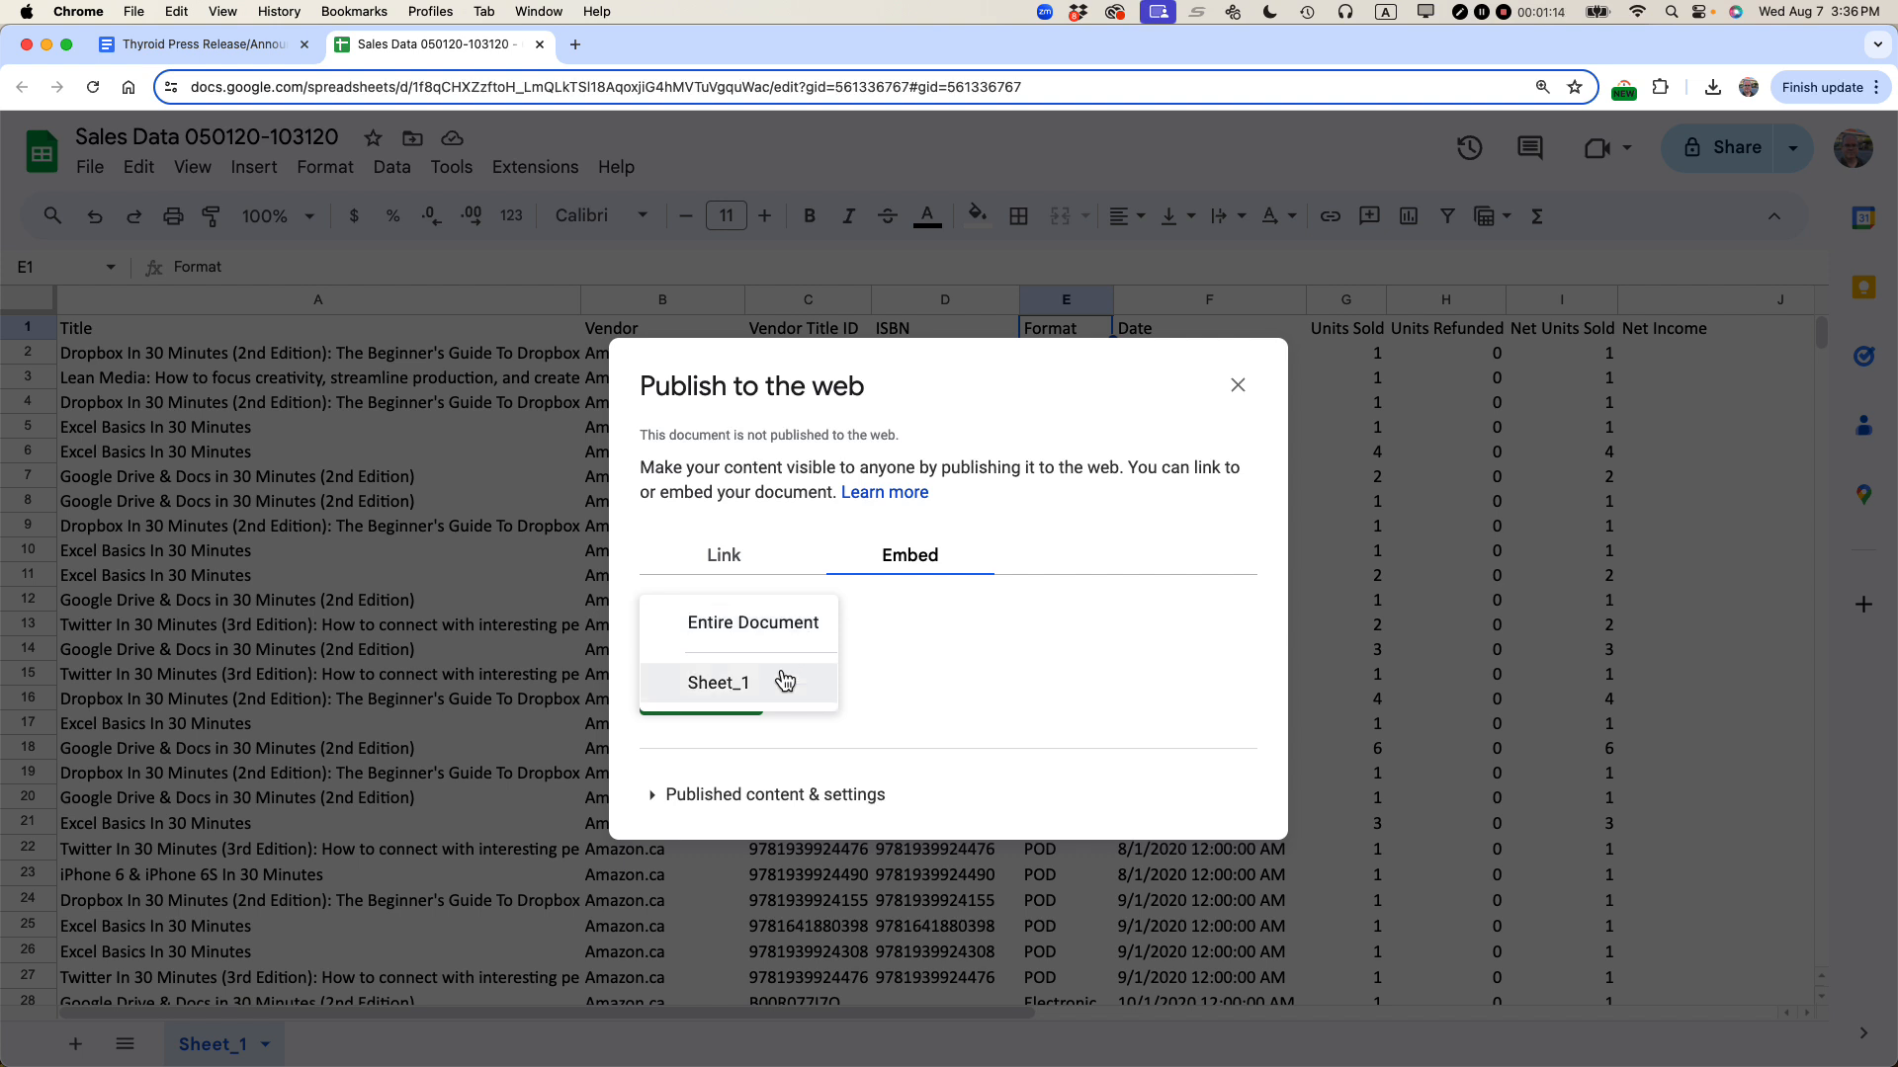
click(1060, 541)
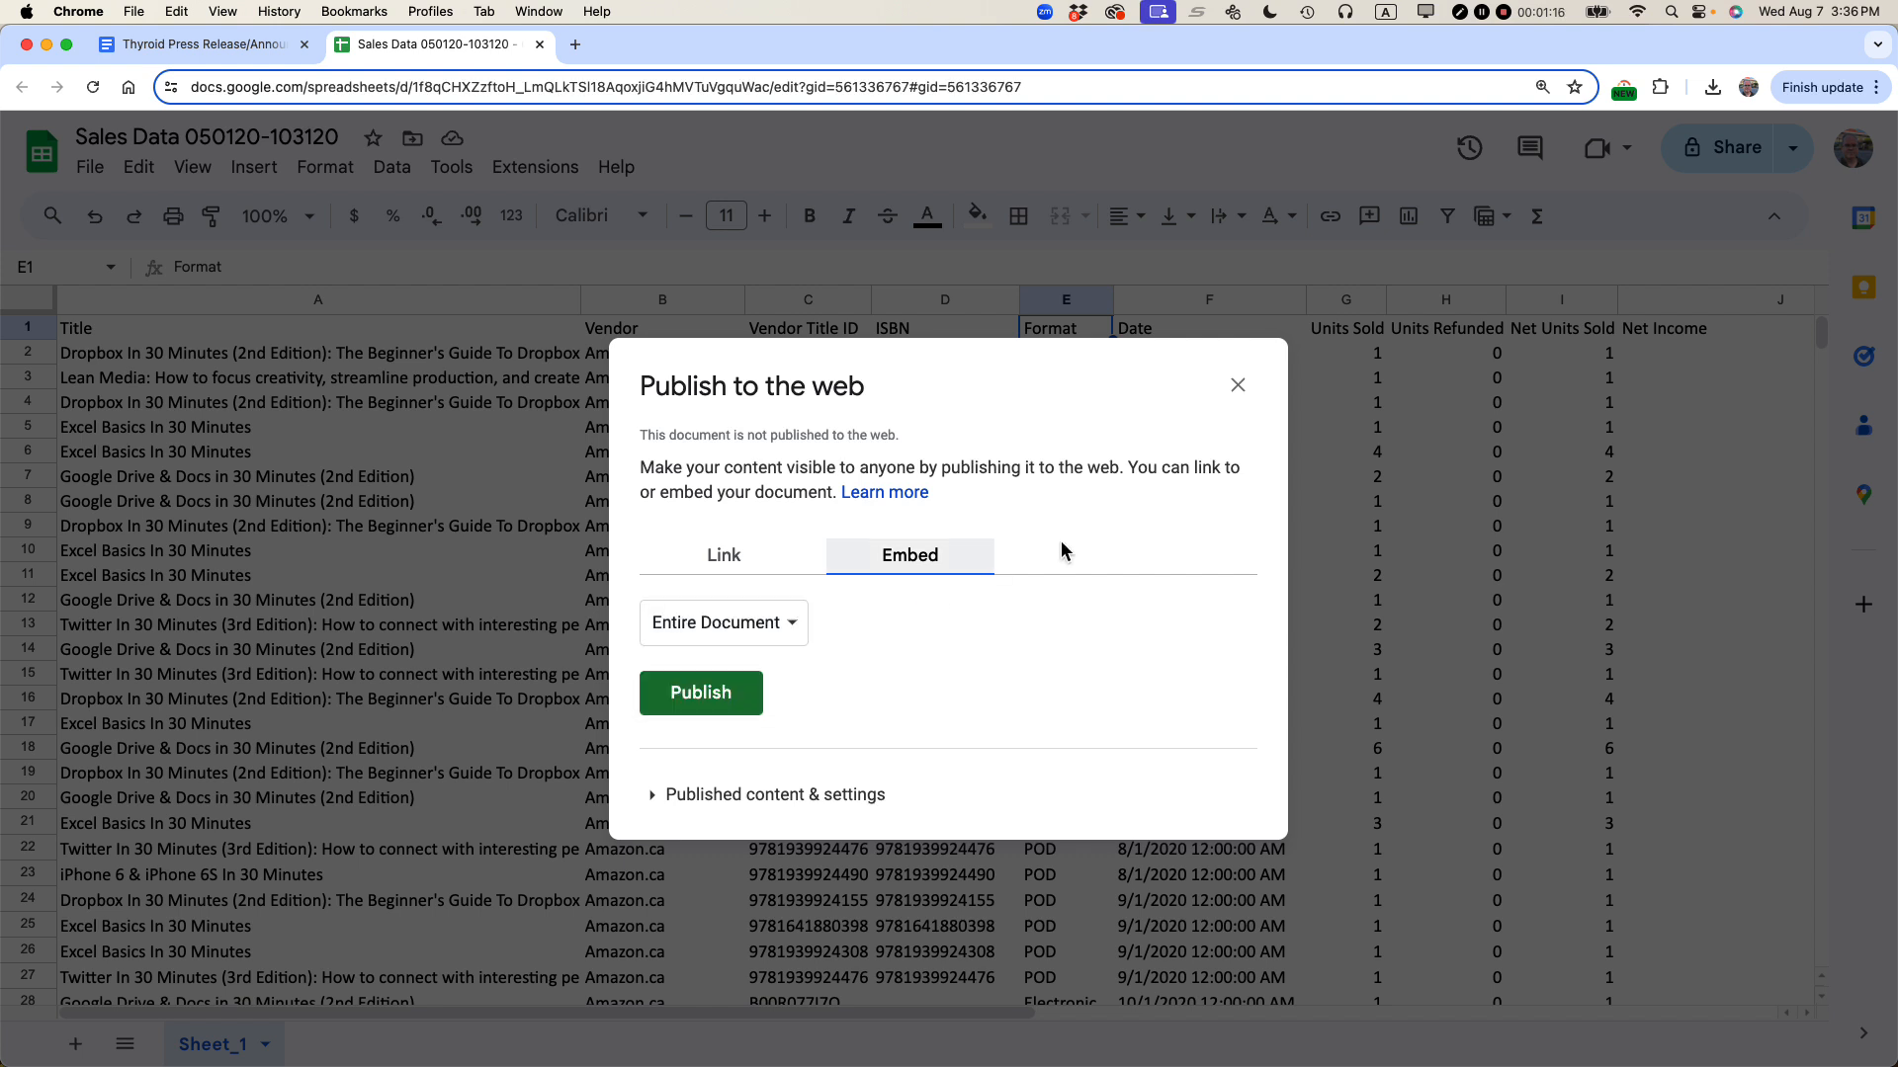
click(677, 800)
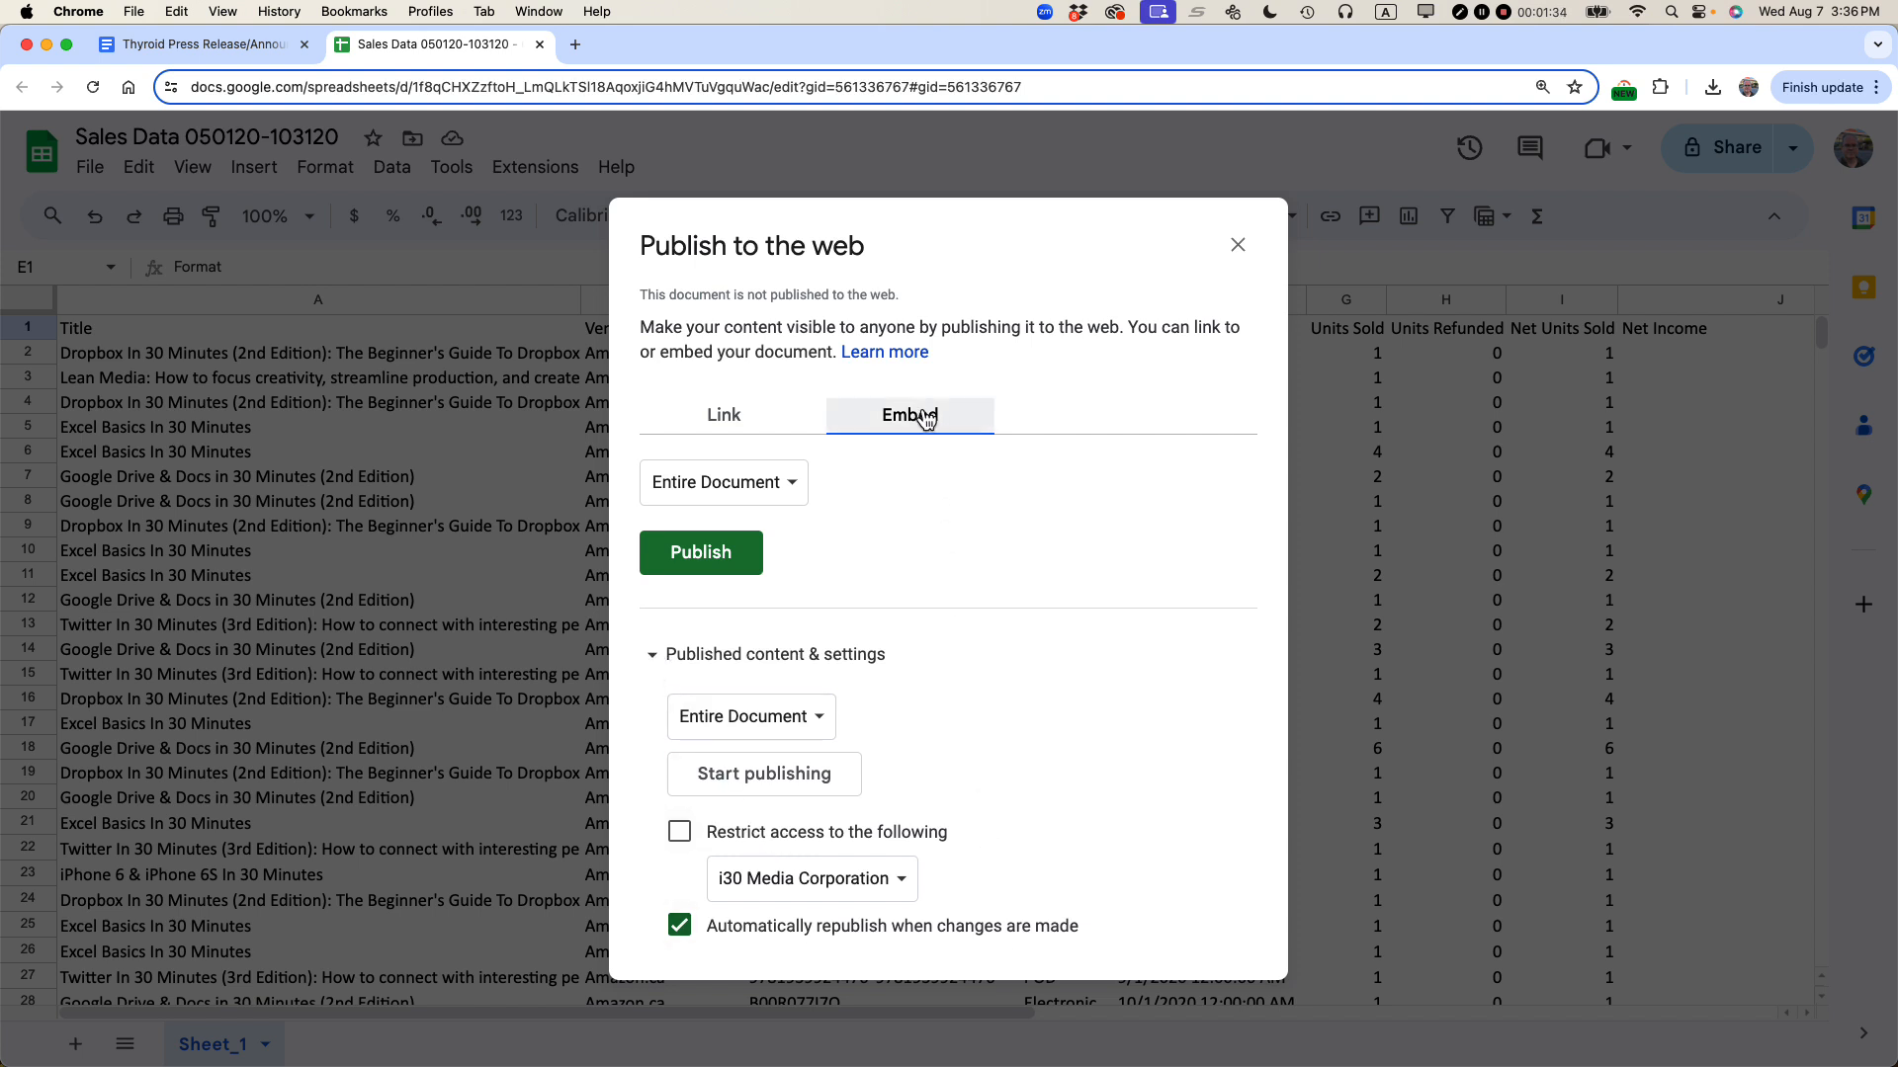
click(721, 565)
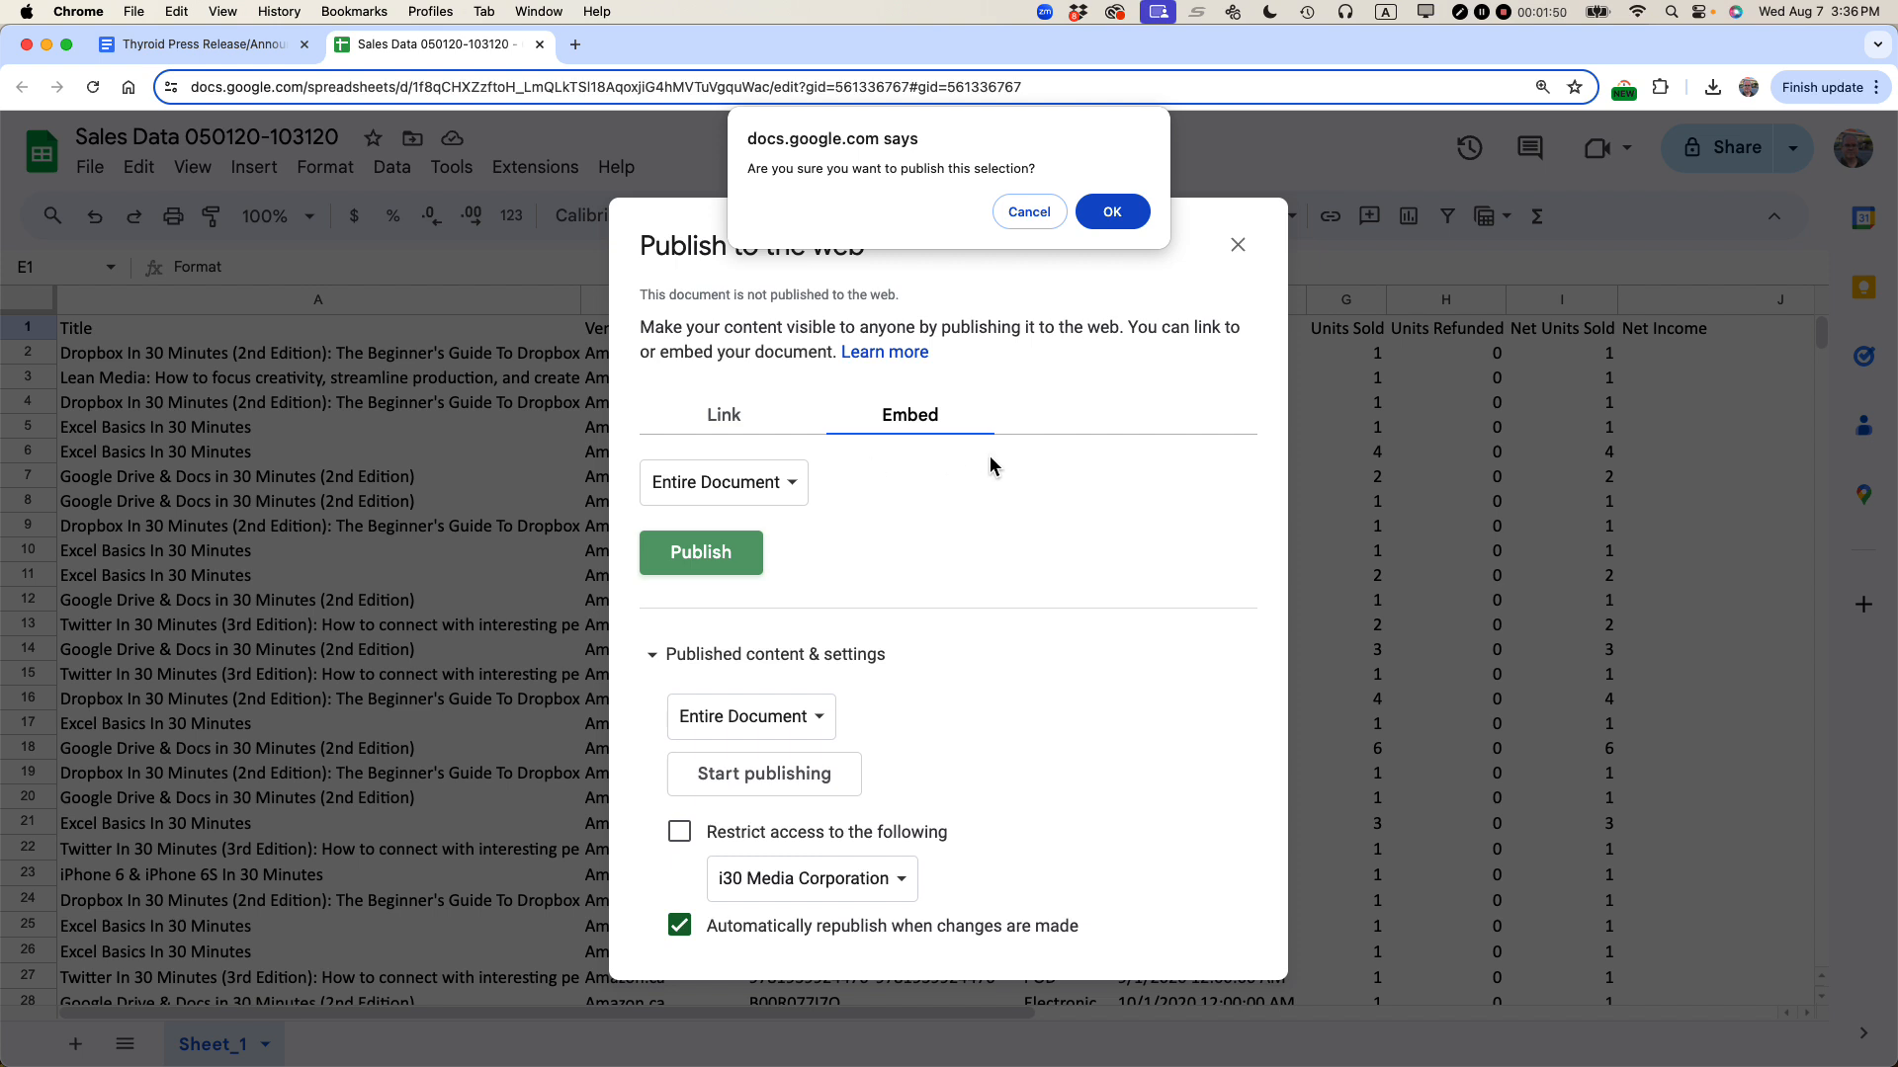
click(1109, 211)
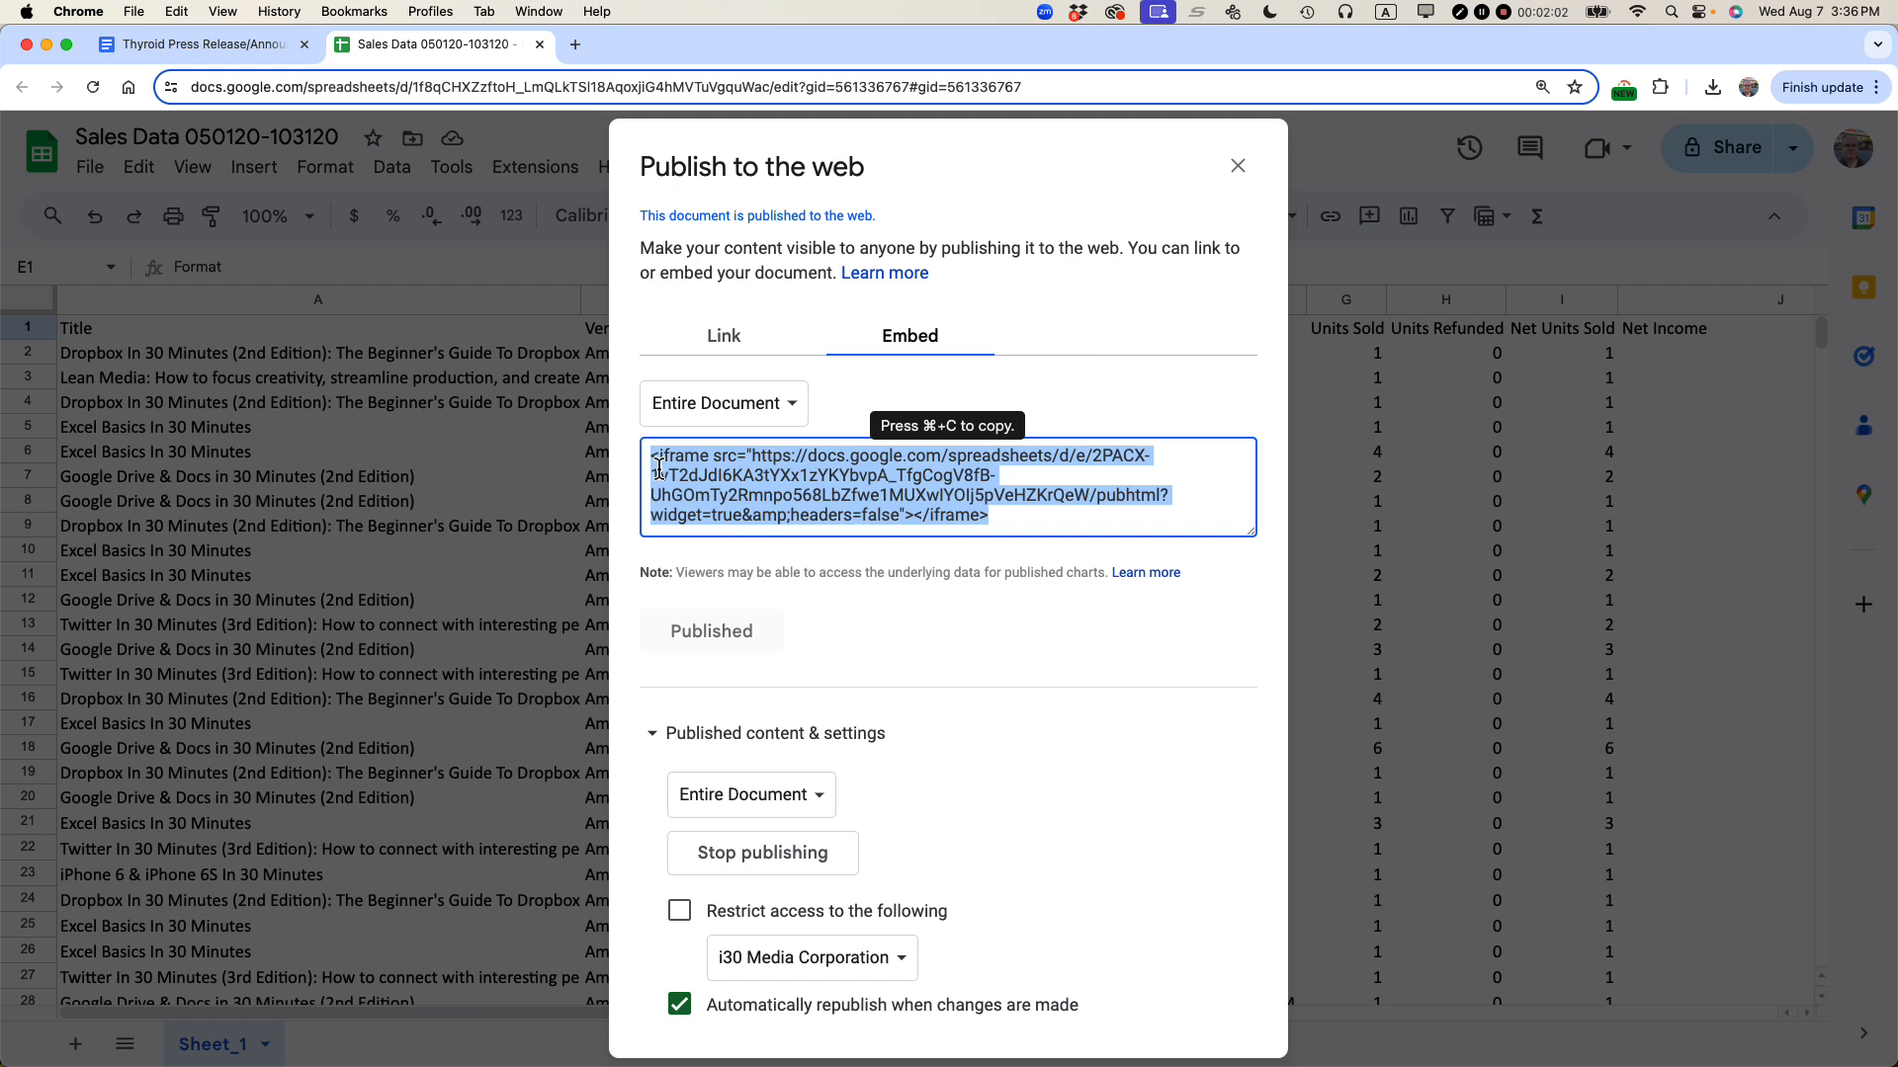
Step: Copy the generated iframe embed code
right_click(847, 494)
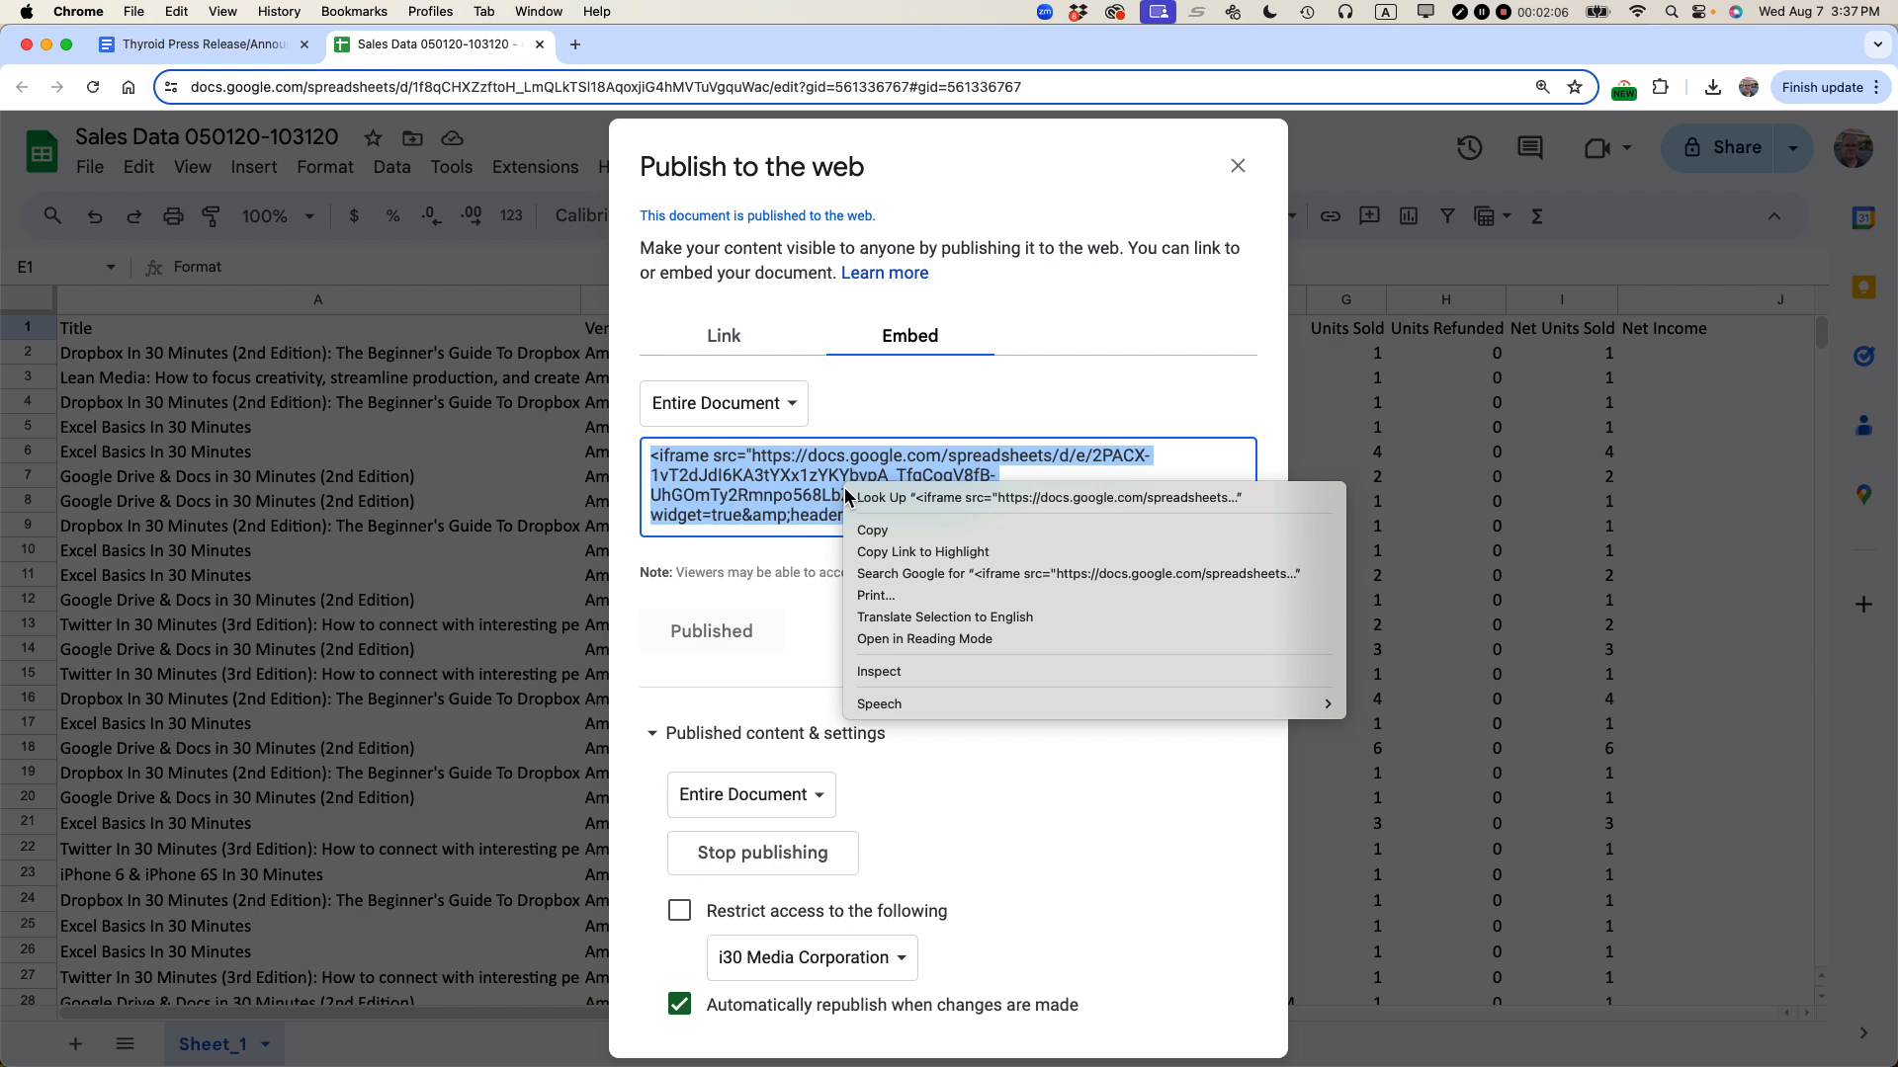
click(864, 530)
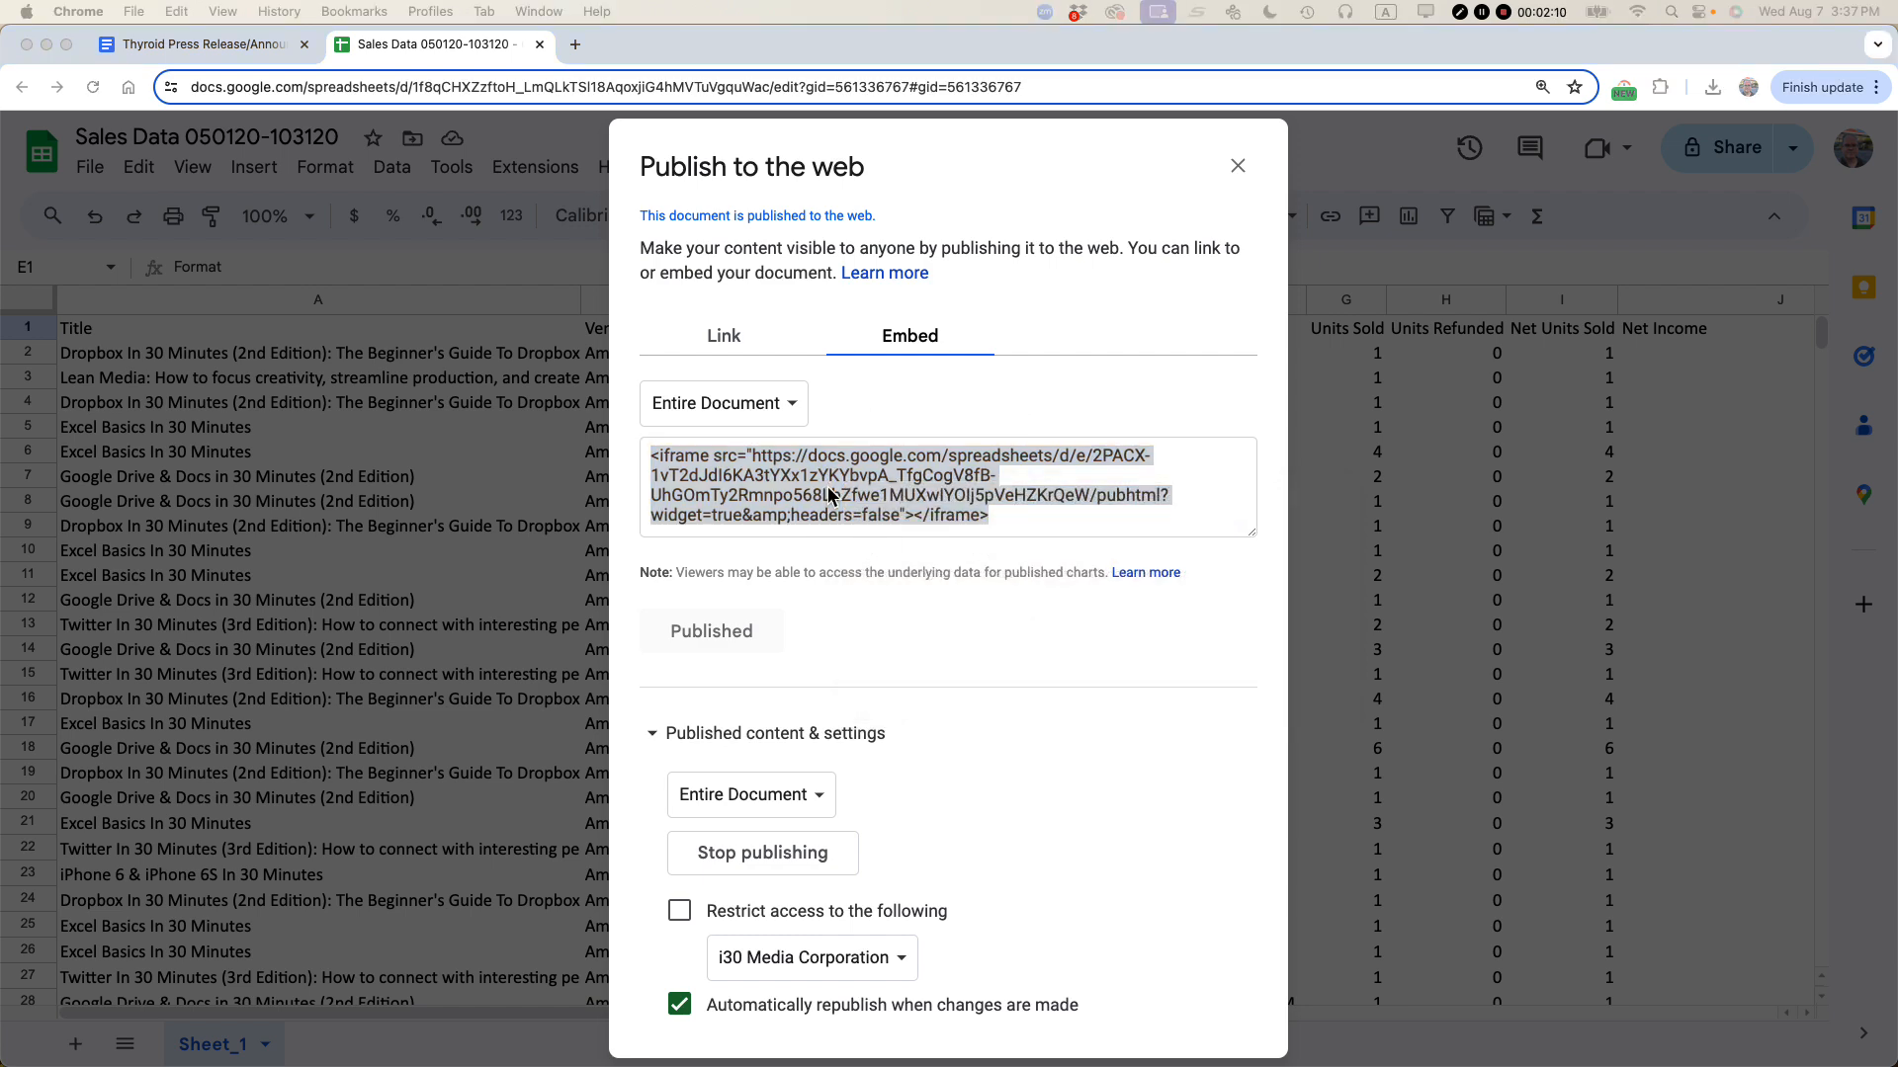
key(super+grave)
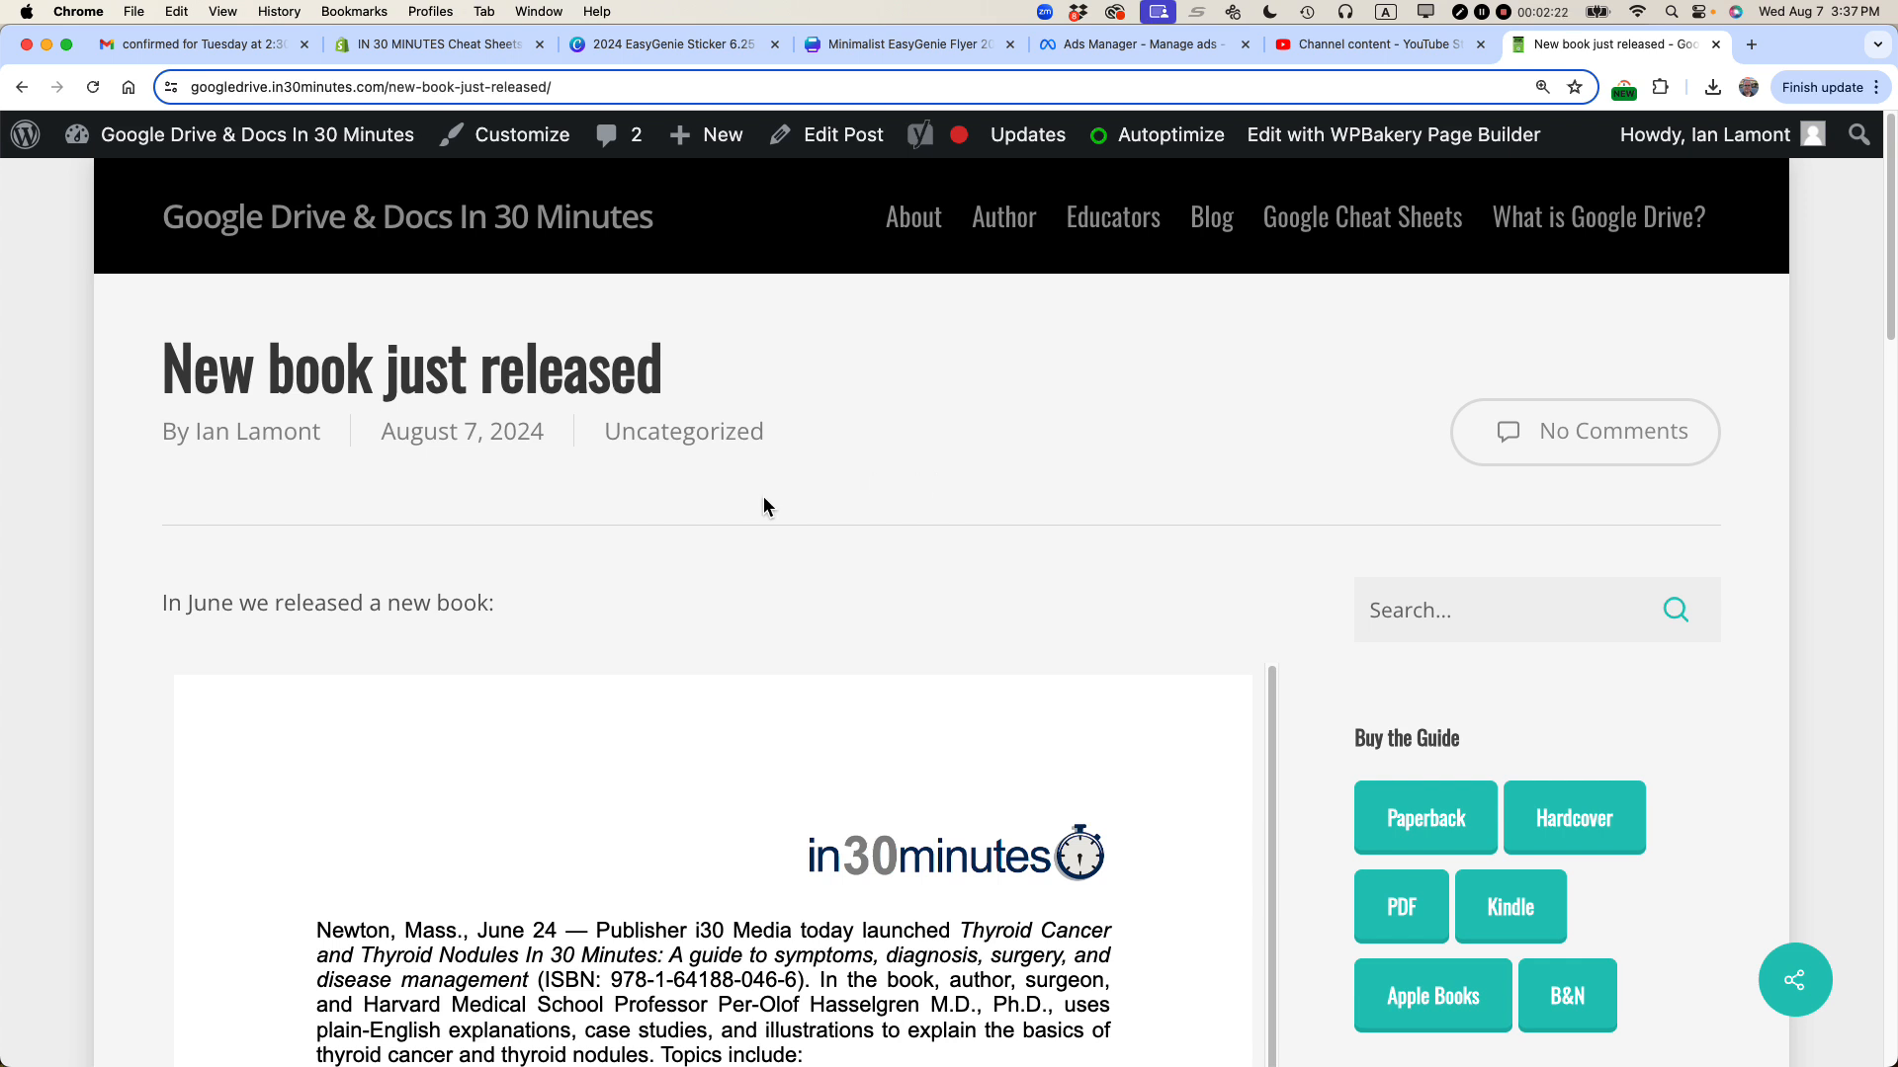
Step: Create a new blog post titled 'Sales Data Example from Google Sheets'
mouse_move(732, 149)
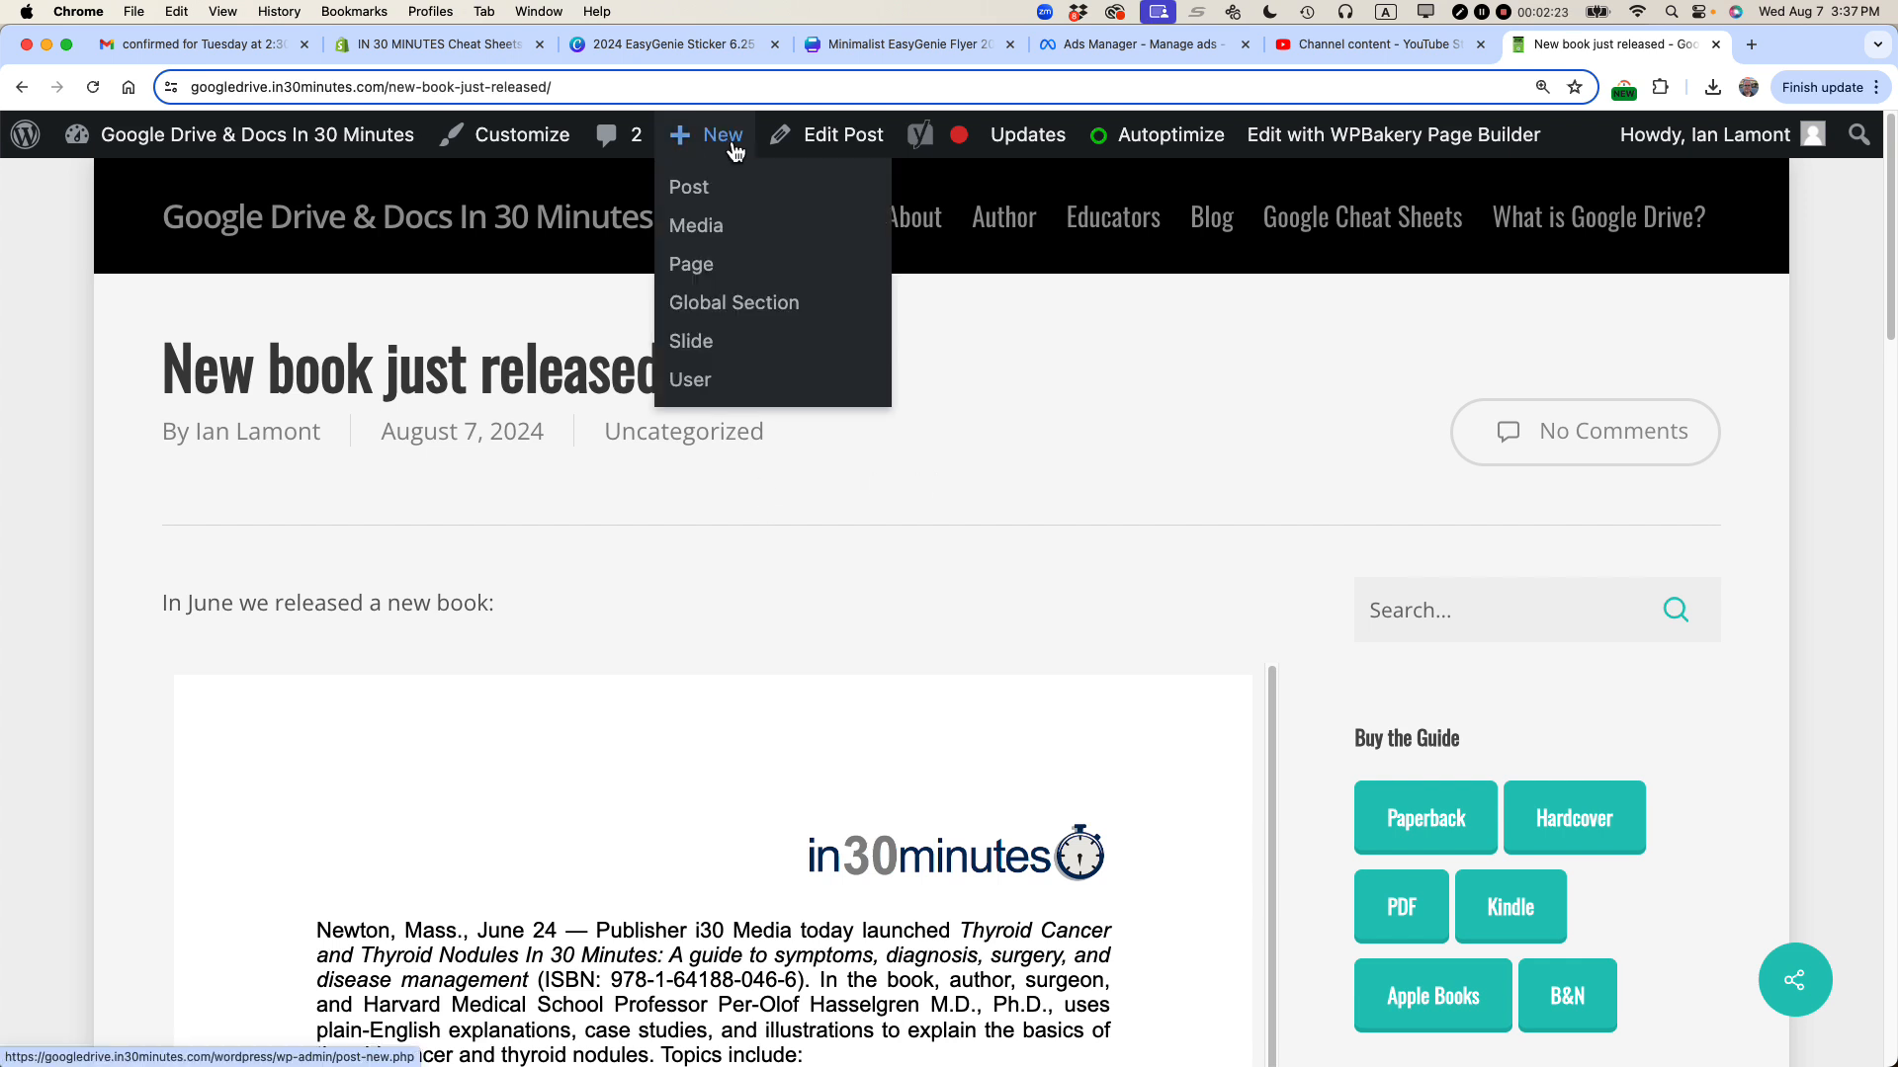
click(699, 197)
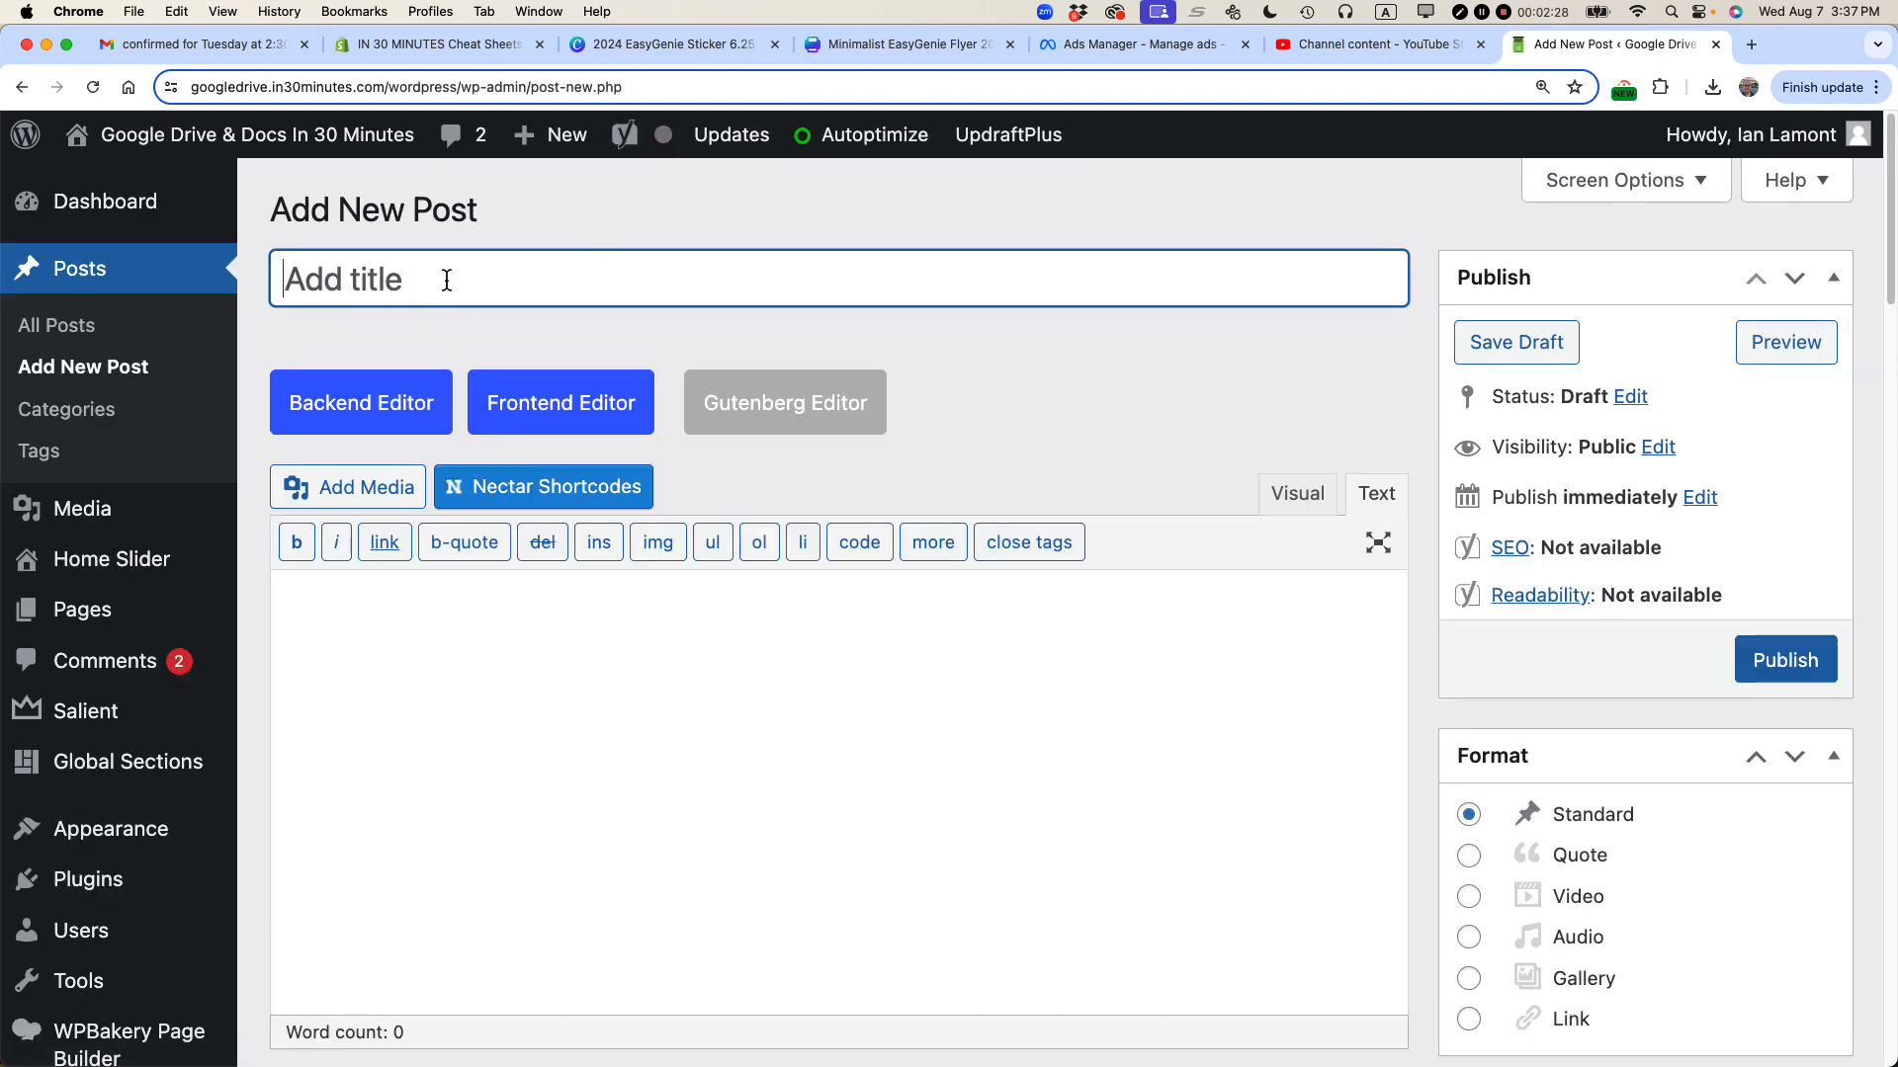
text(Sales Dat)
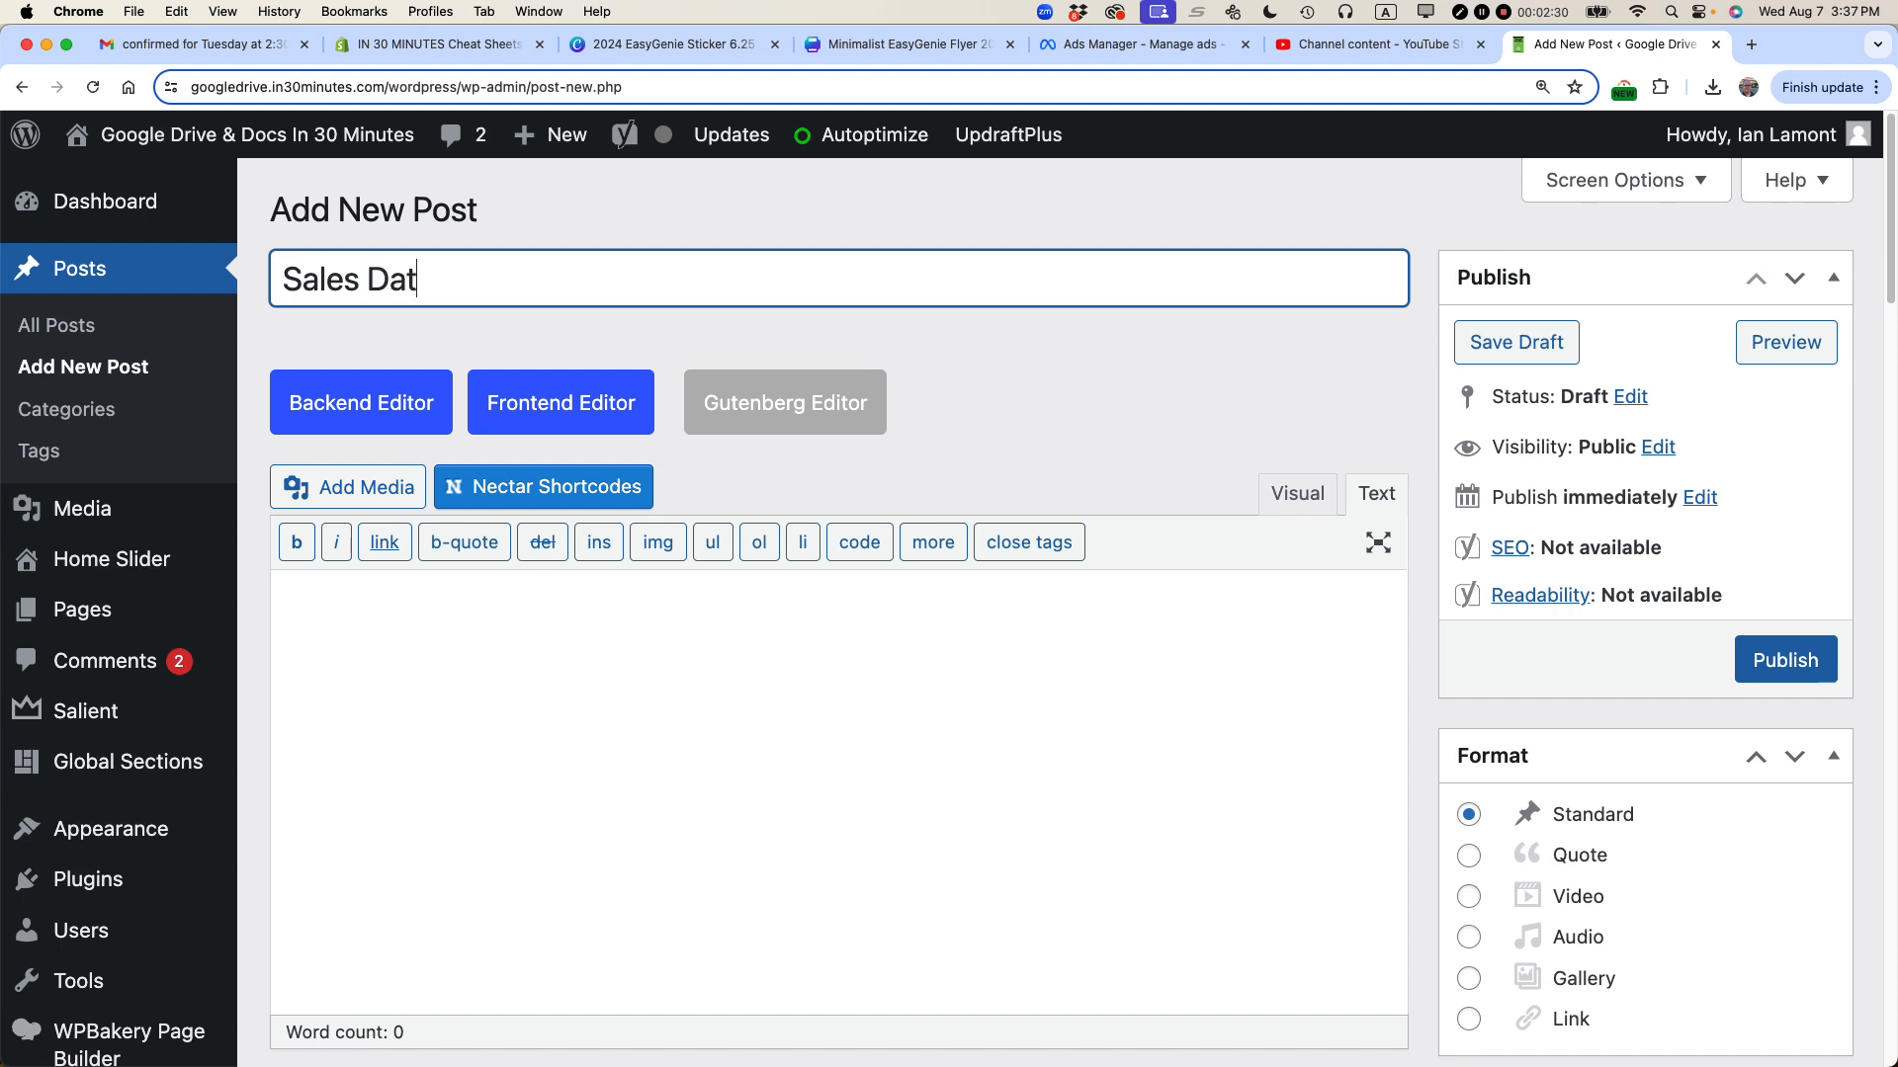
text(a Example from Google Sheets)
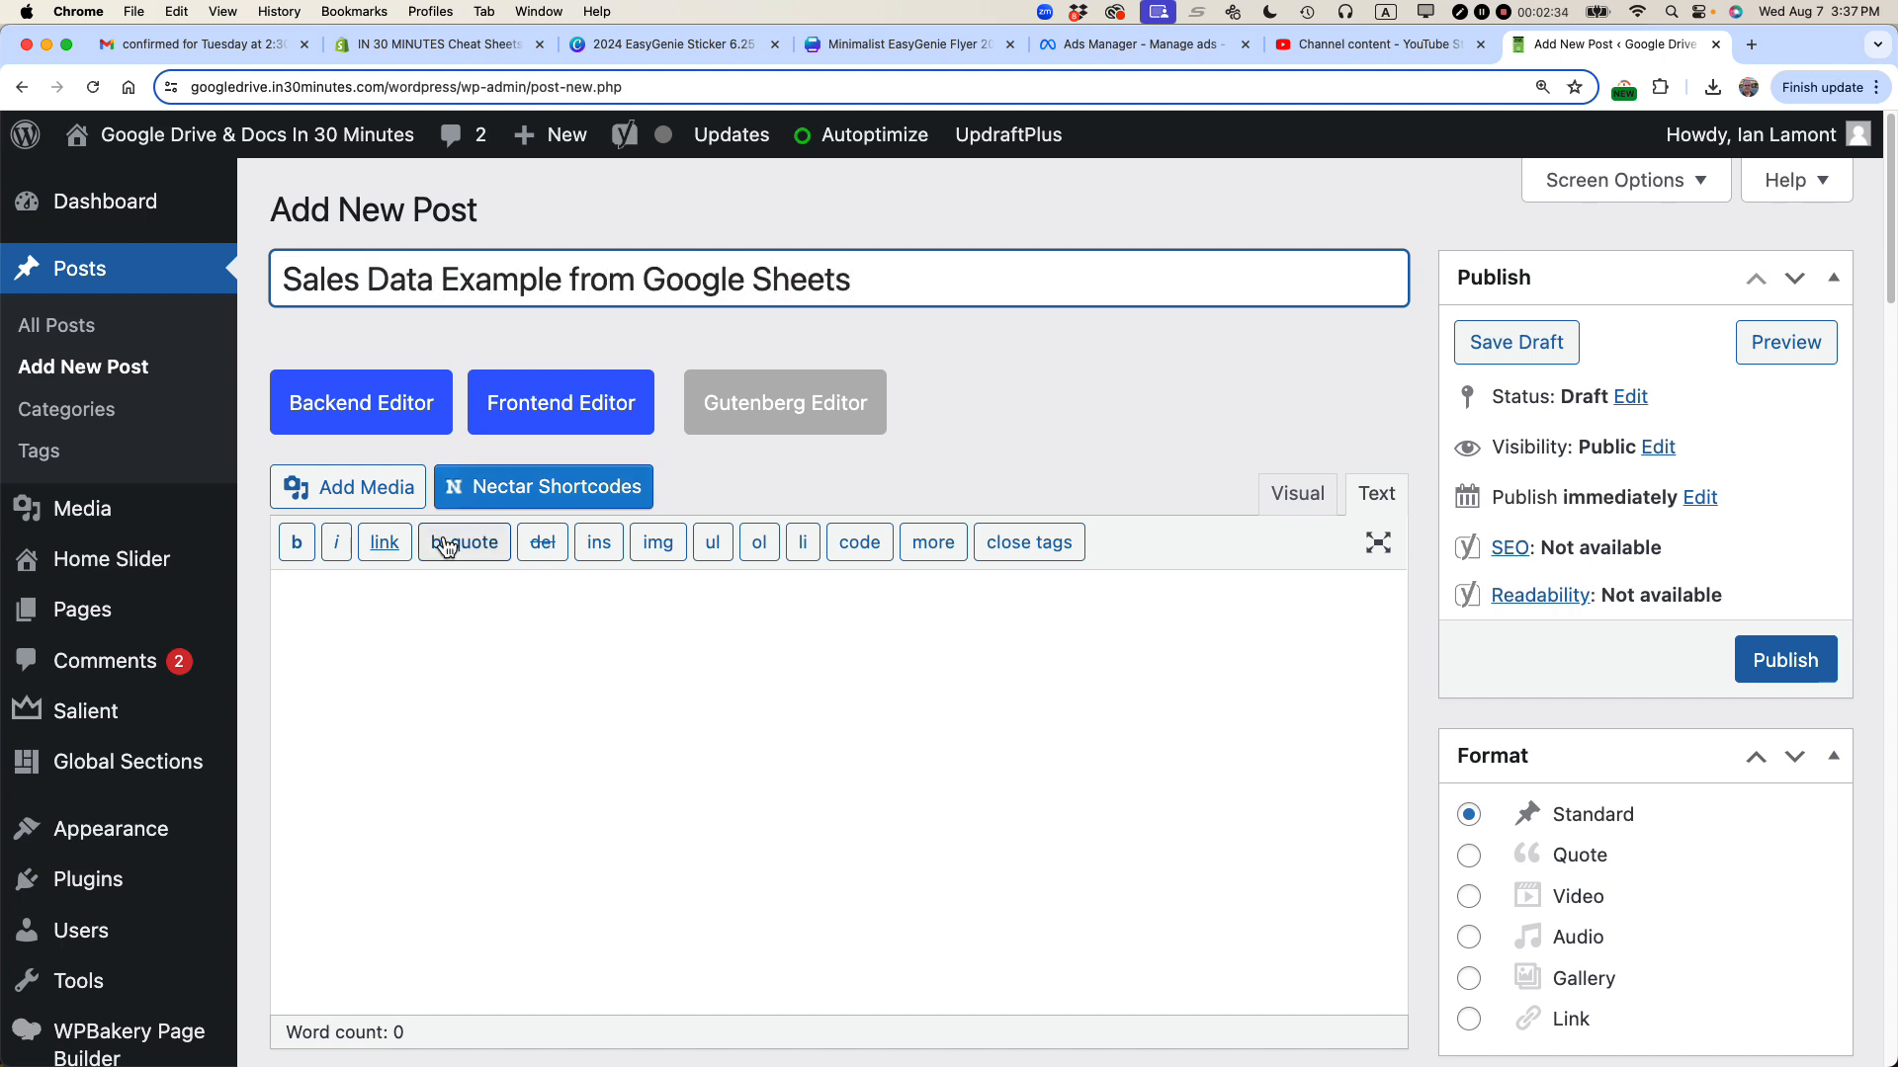
Step: Write the post body line 'This is a sample sales spreadsheet:' in the visual editor and start a new line
click(421, 624)
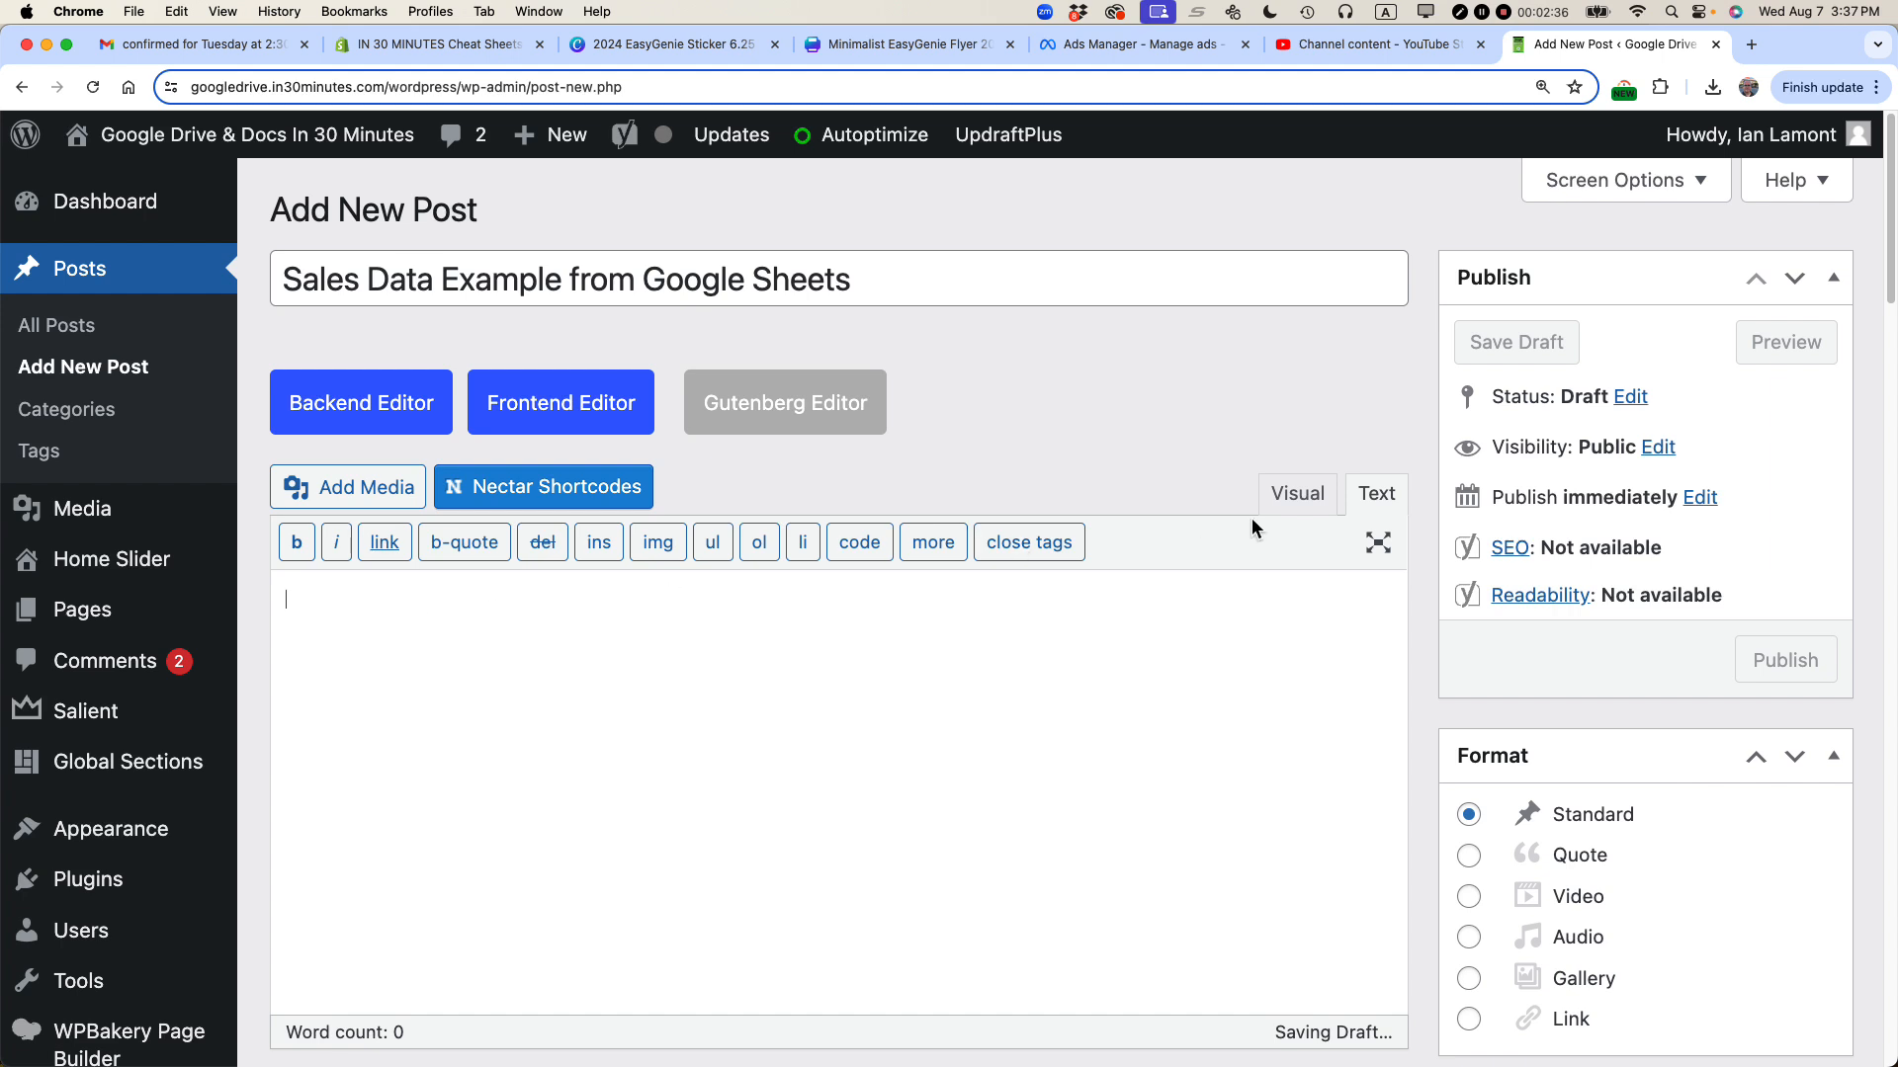
click(1298, 493)
text(Thi)
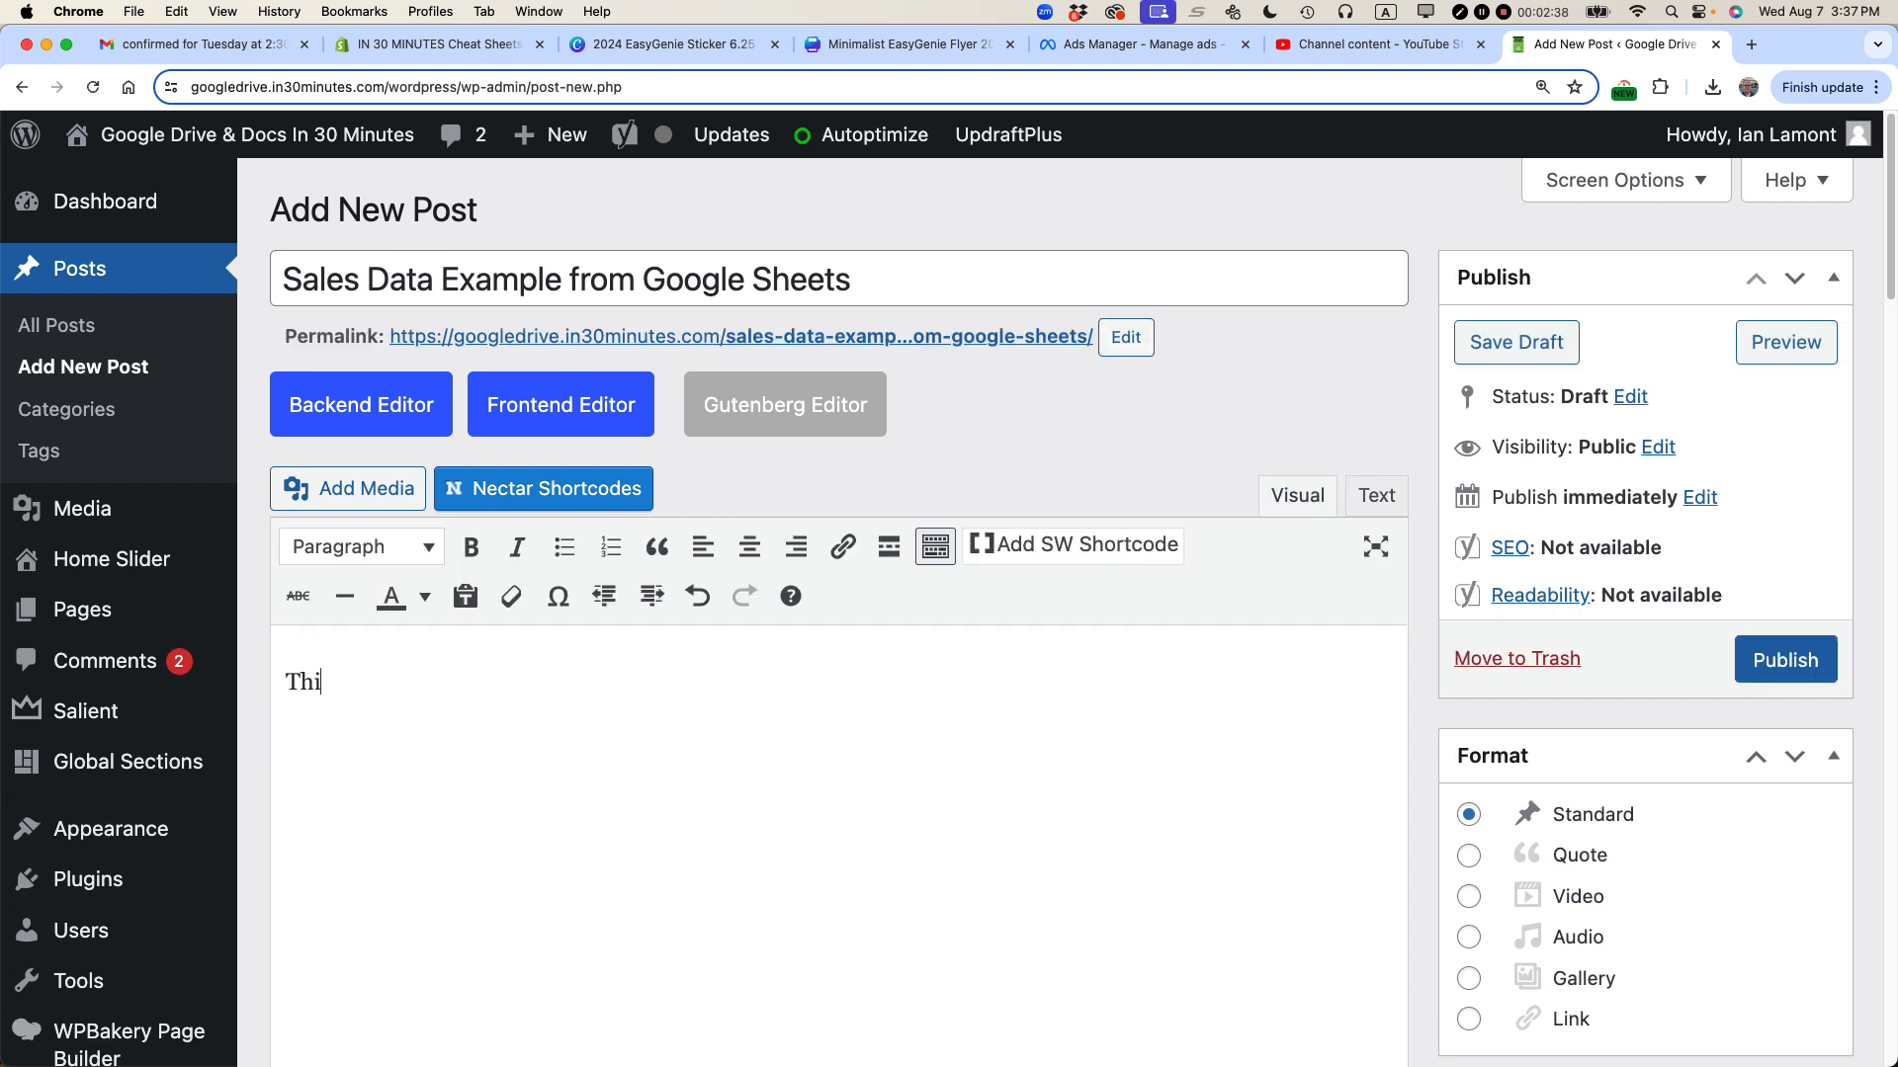
text(s is a sample sales sp)
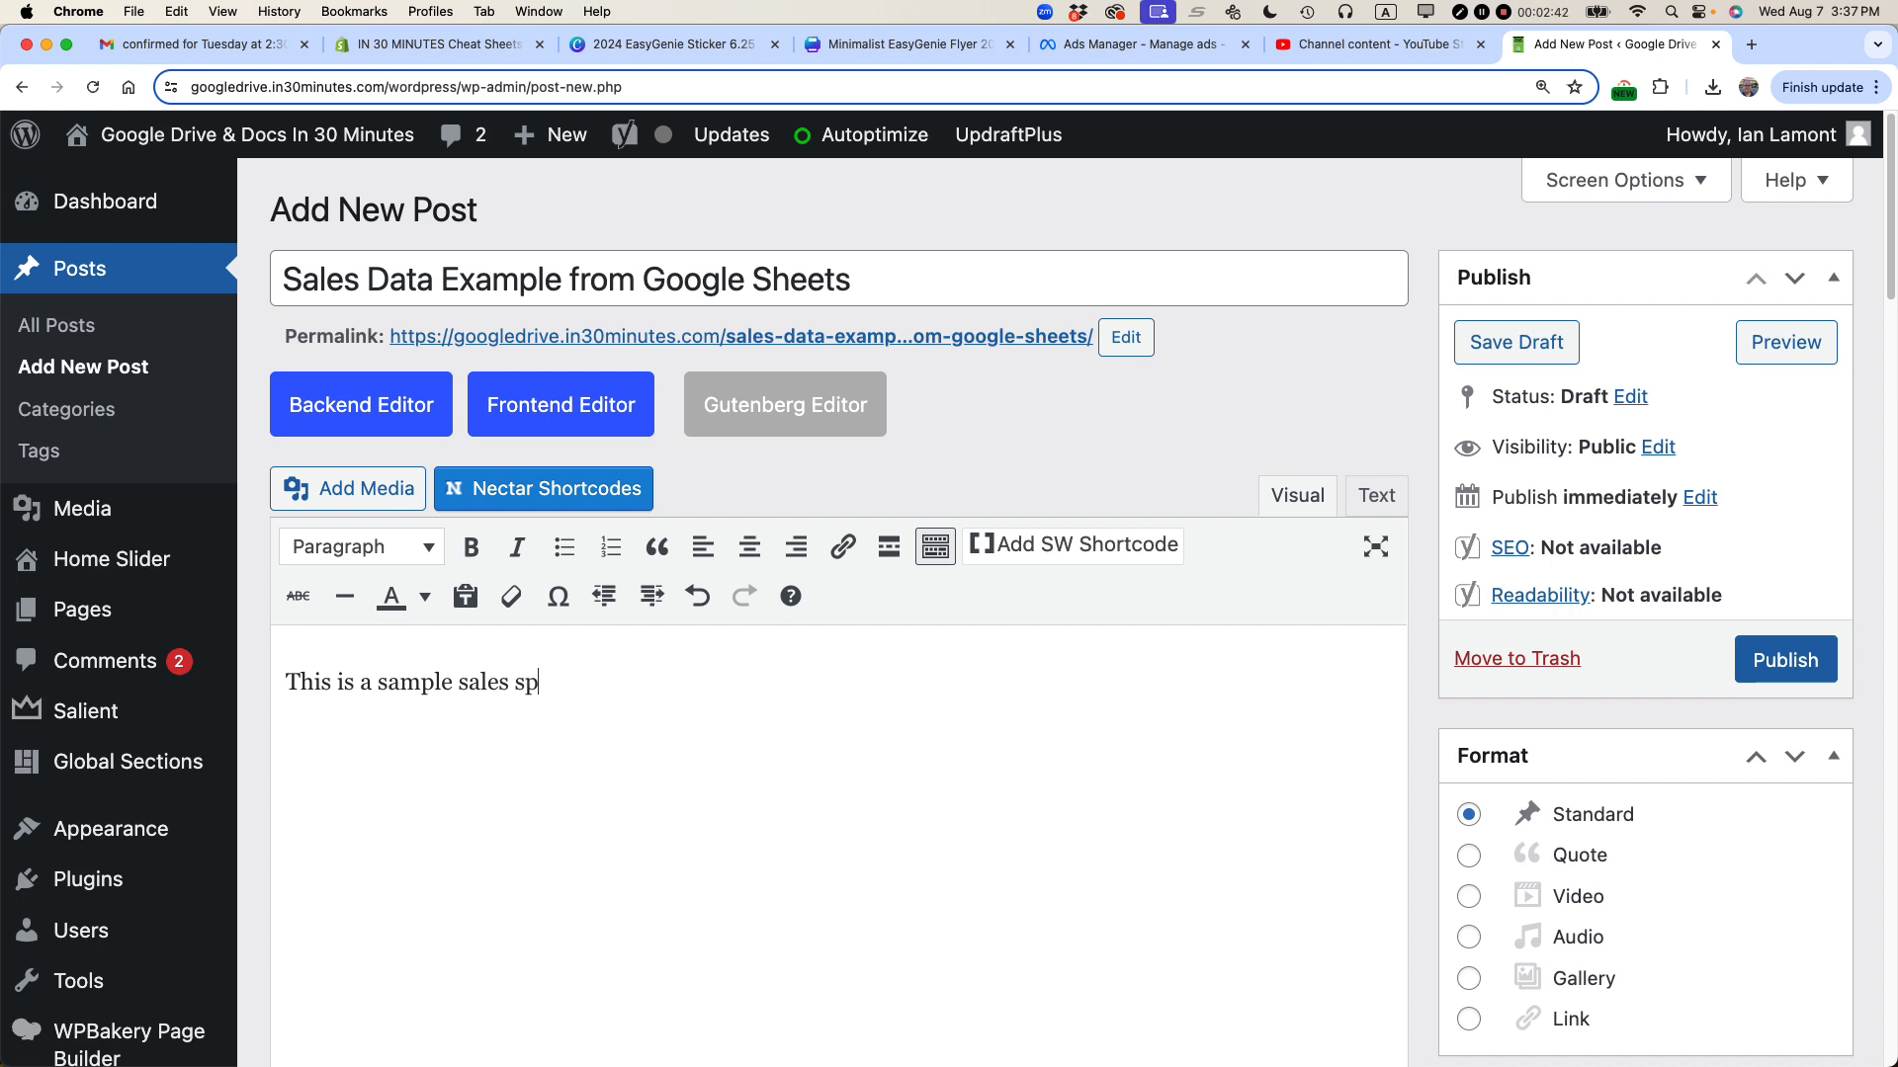
text(readsheet:)
key(Return)
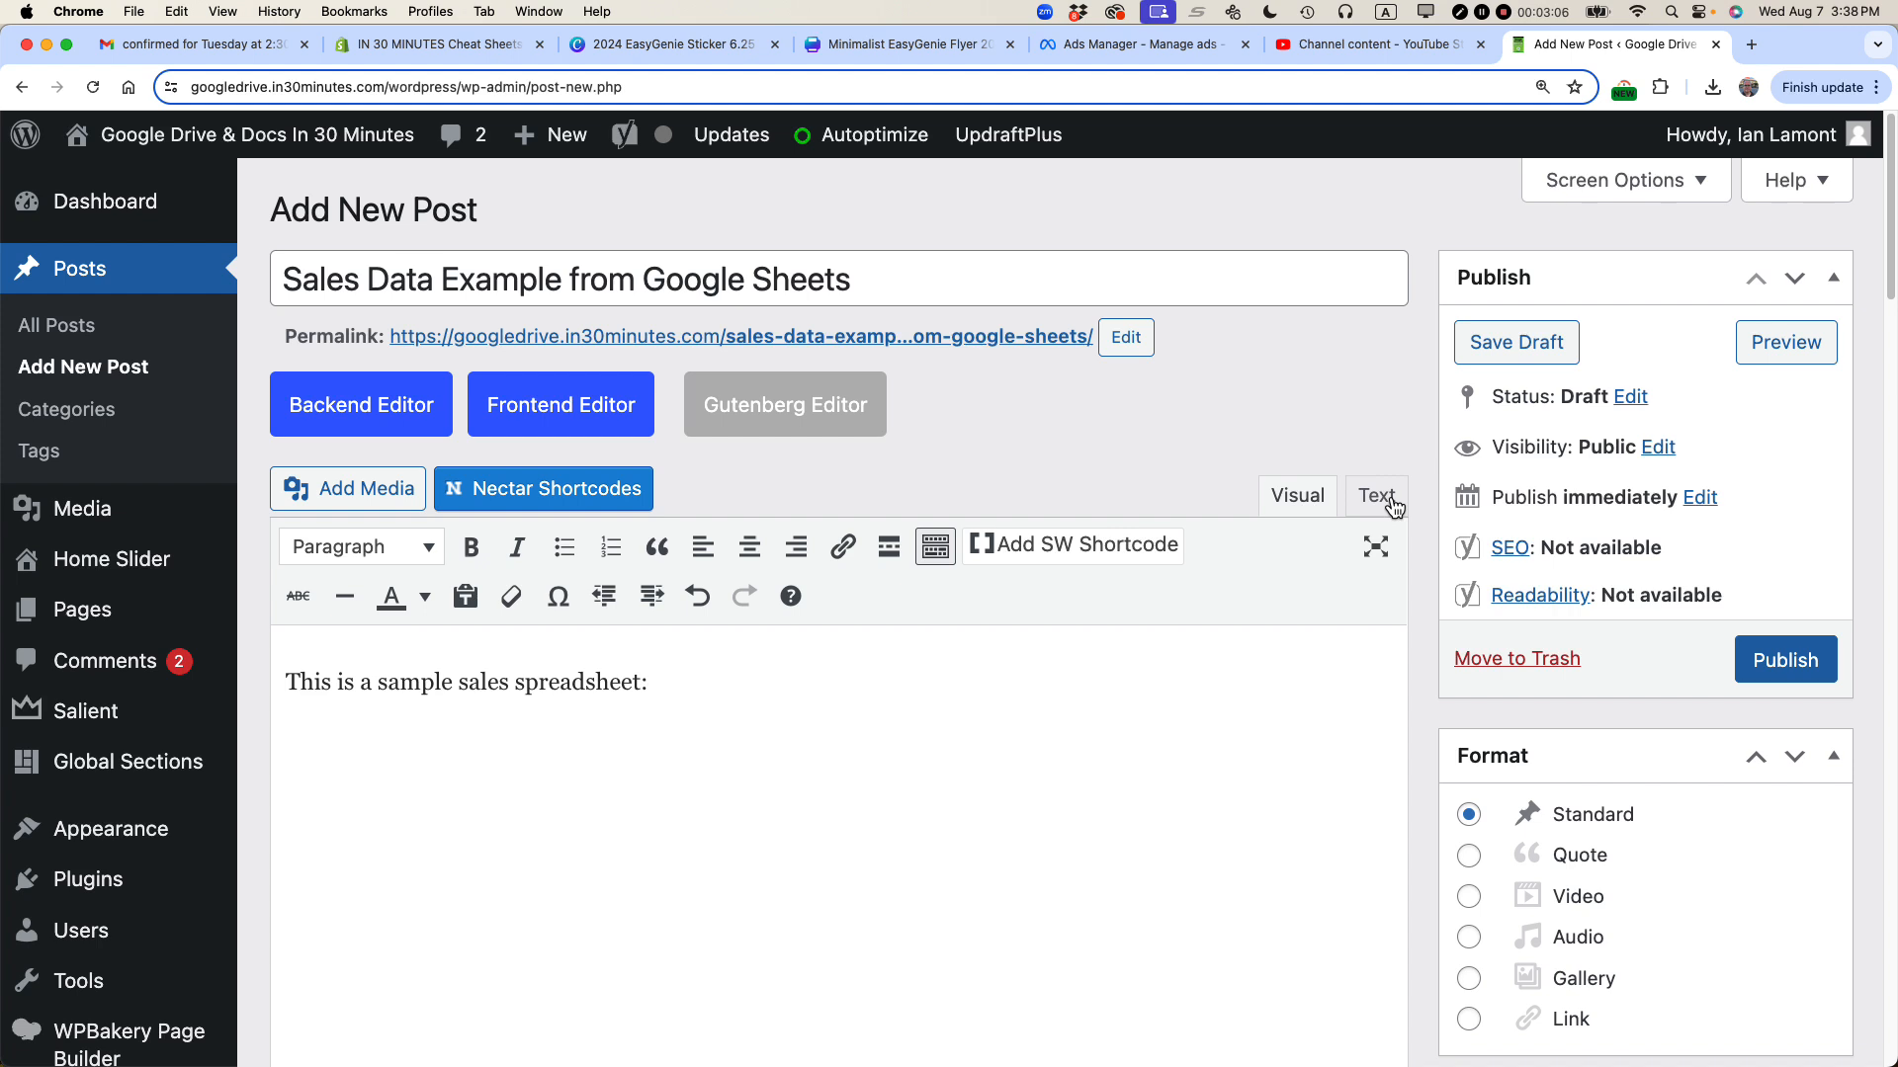
Step: In the Text view, delete the stray &nbsp; on the second line
click(1394, 508)
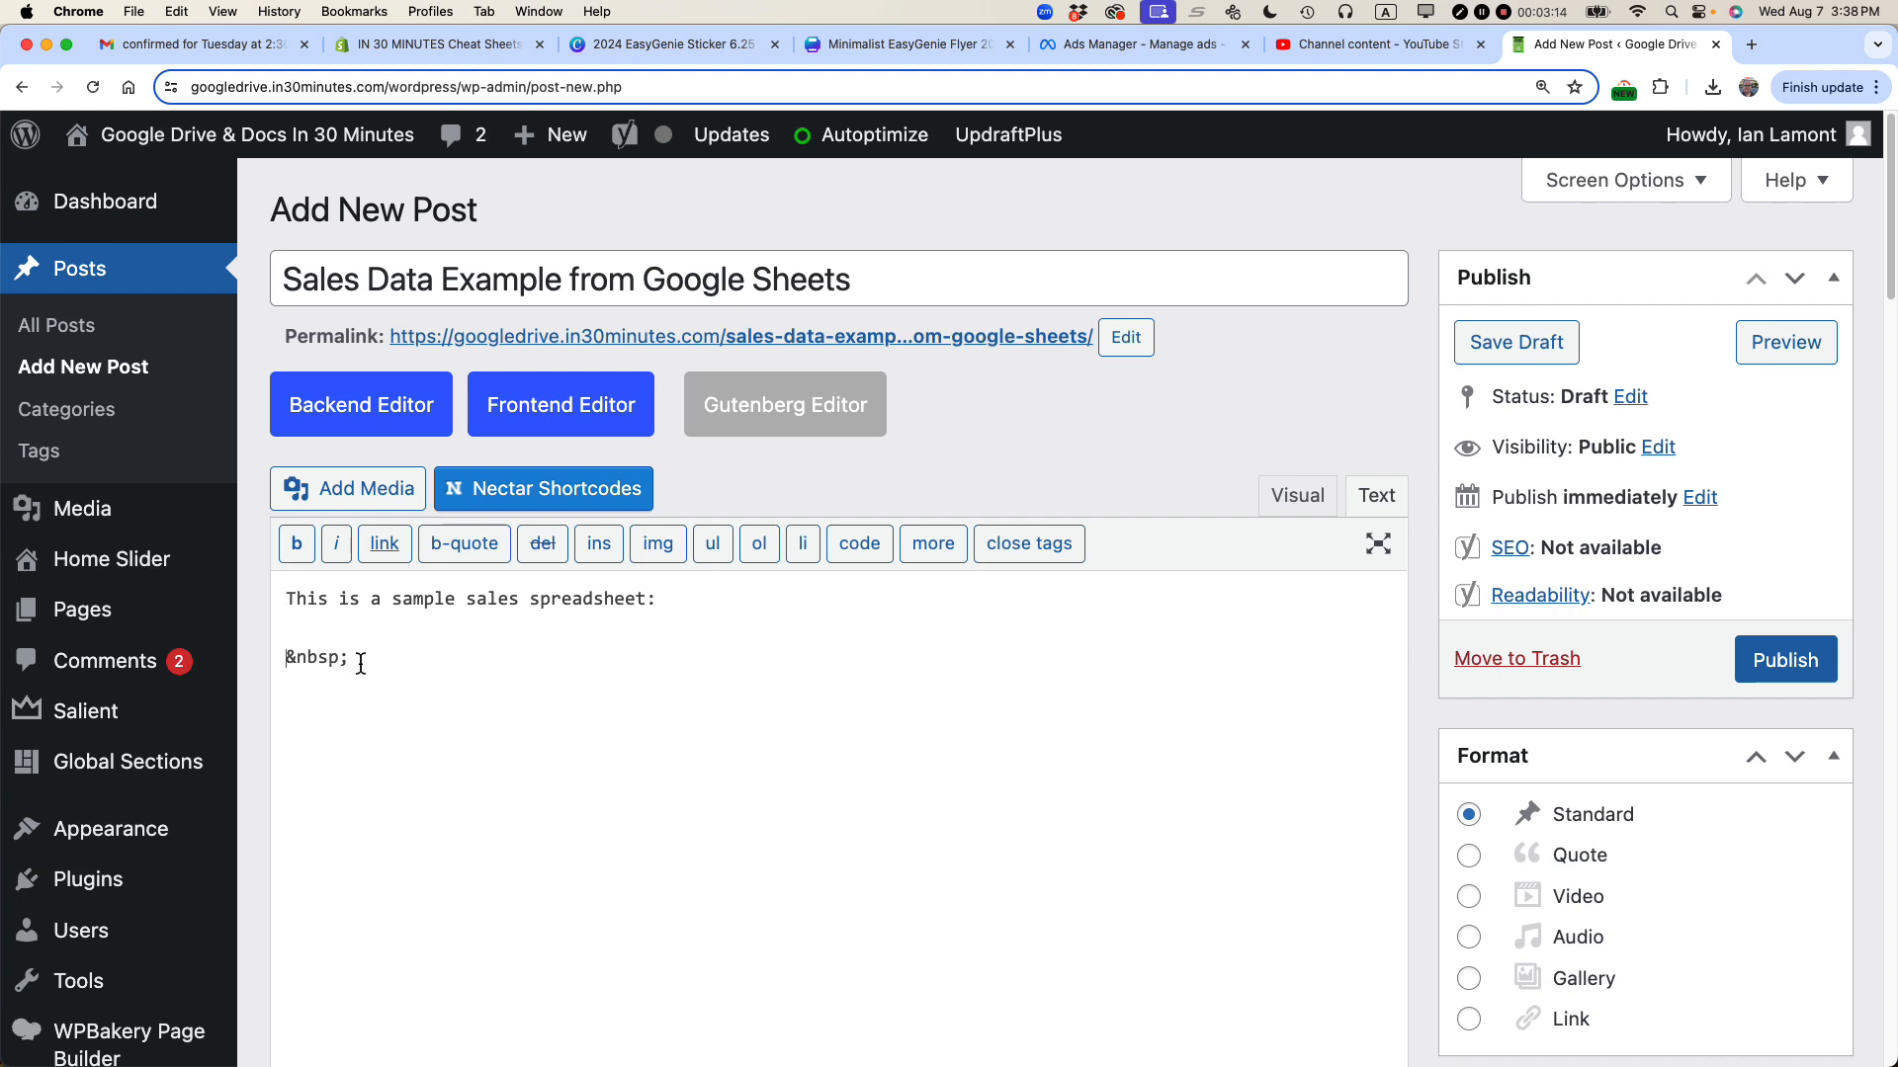
drag(359, 661, 262, 672)
key(BackSpace)
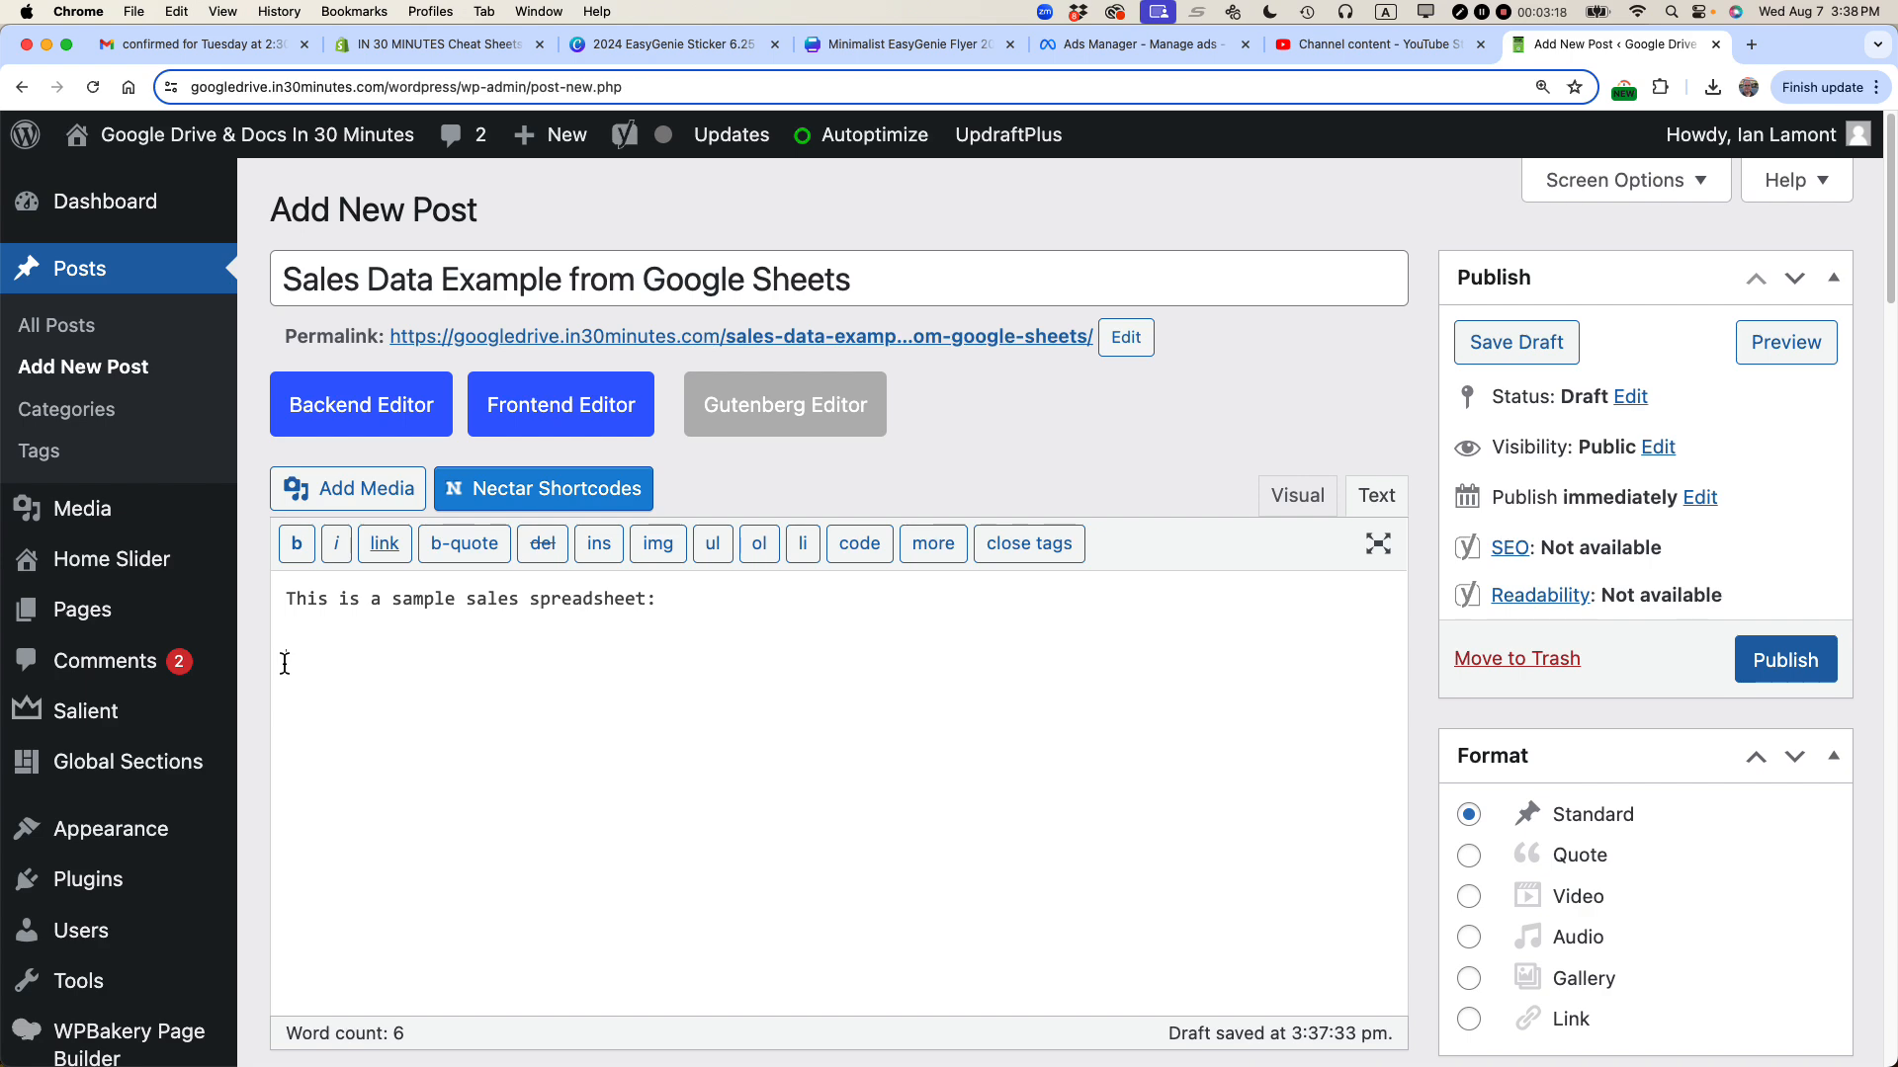
key(super+grave)
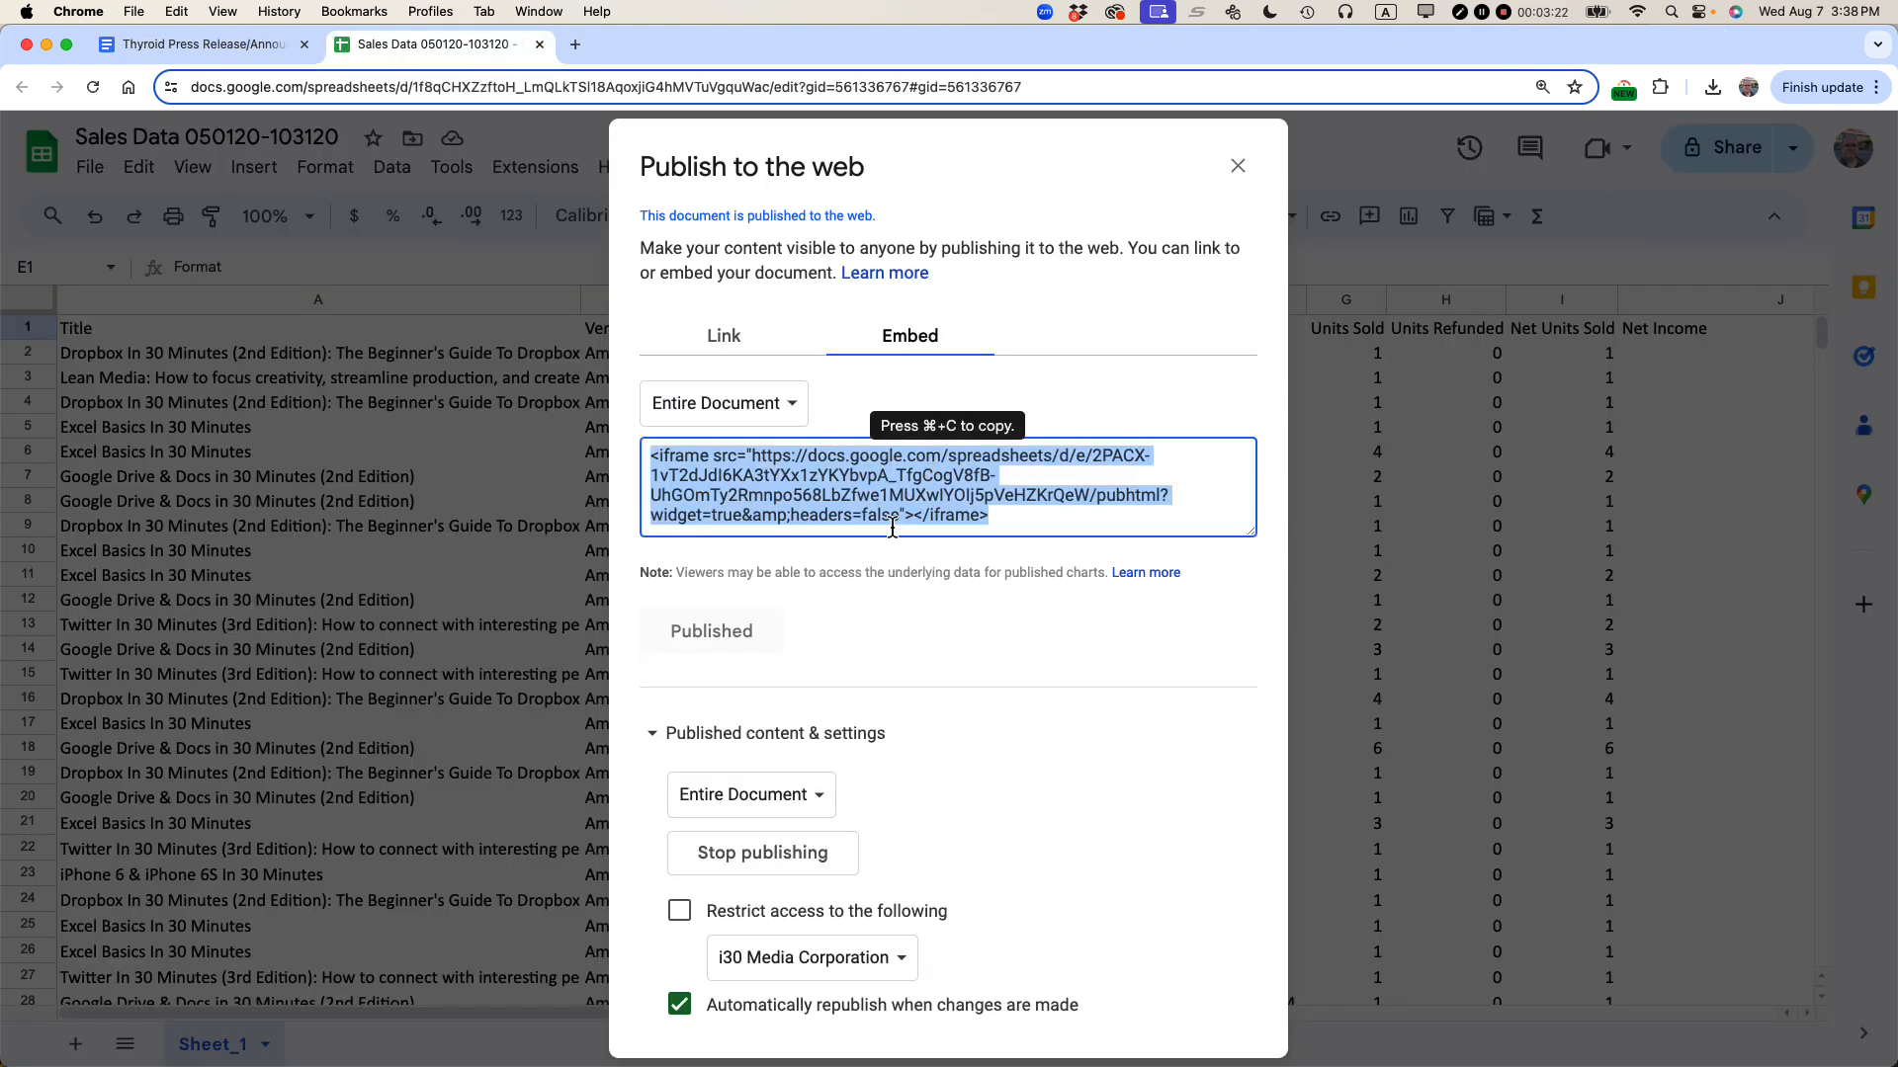
key(super+grave)
key(super+grave)
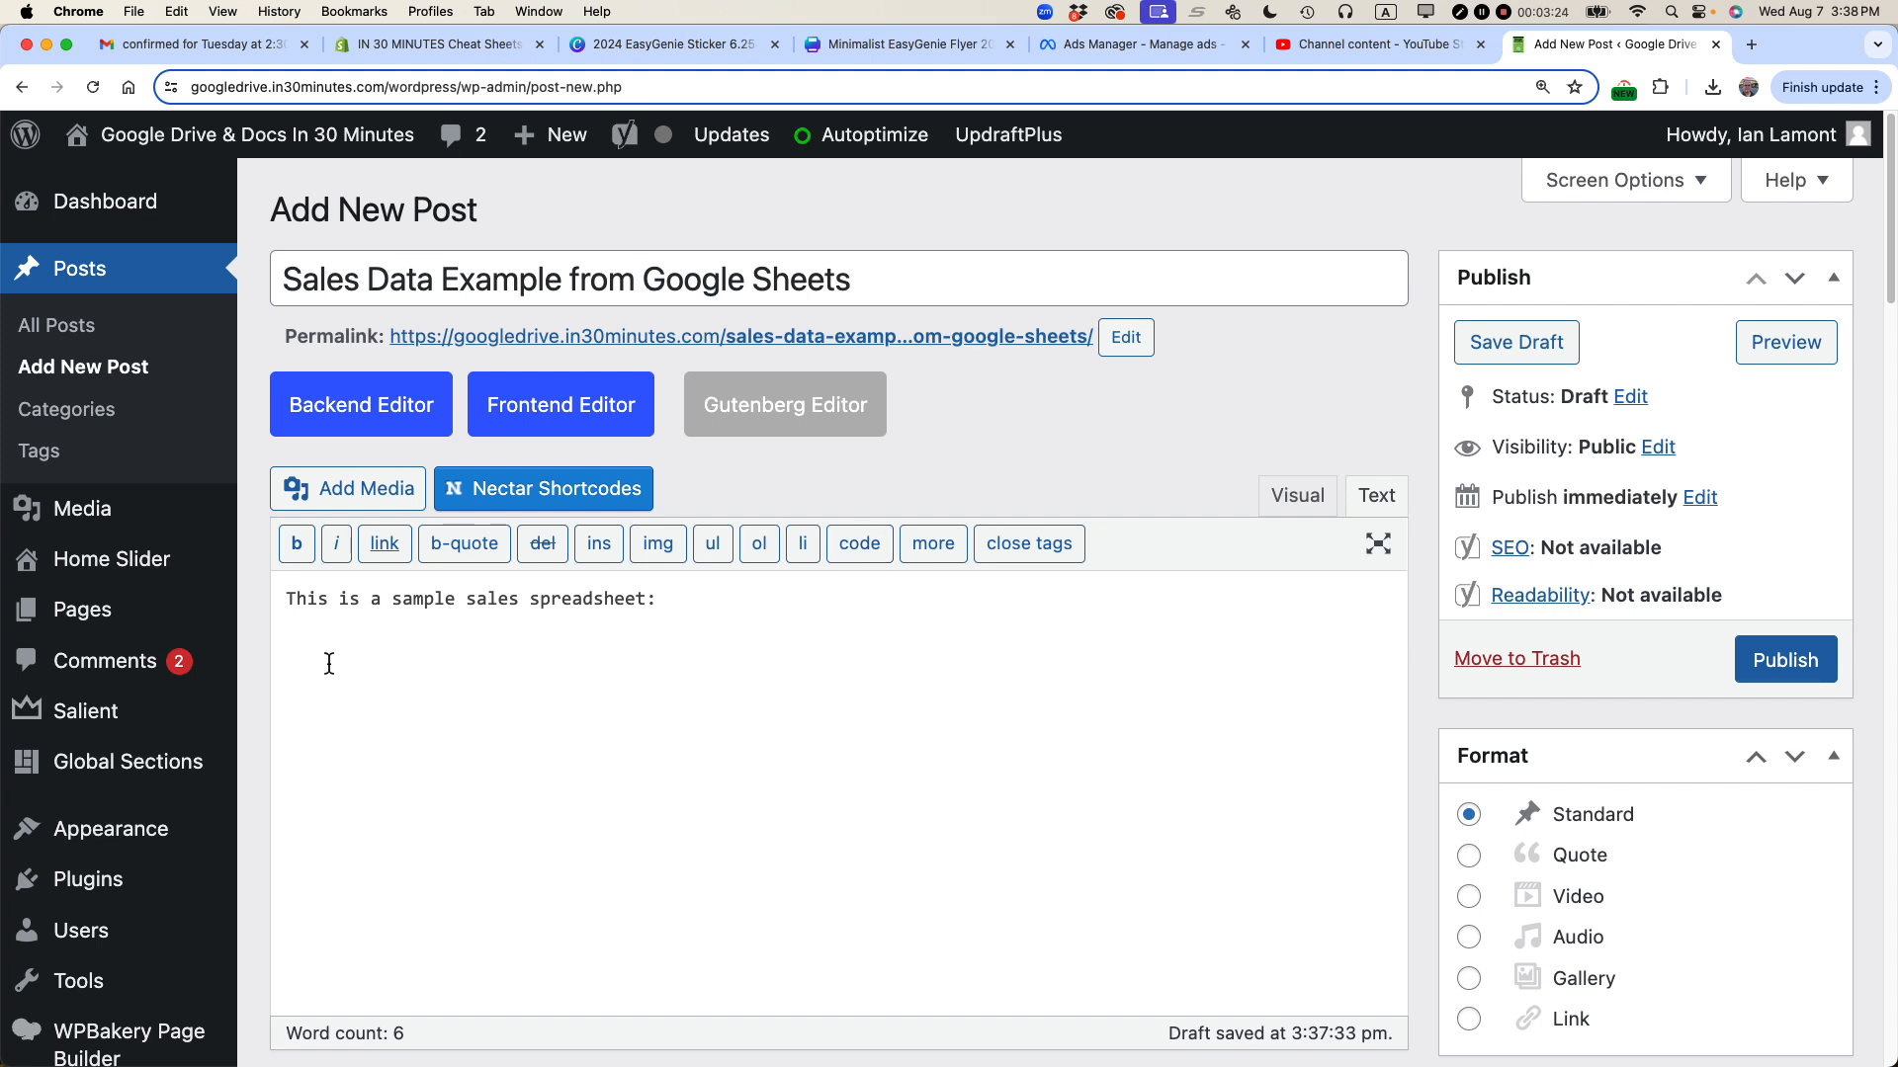
Step: Paste the iframe embed code below the intro line, separated by a blank line
right_click(291, 671)
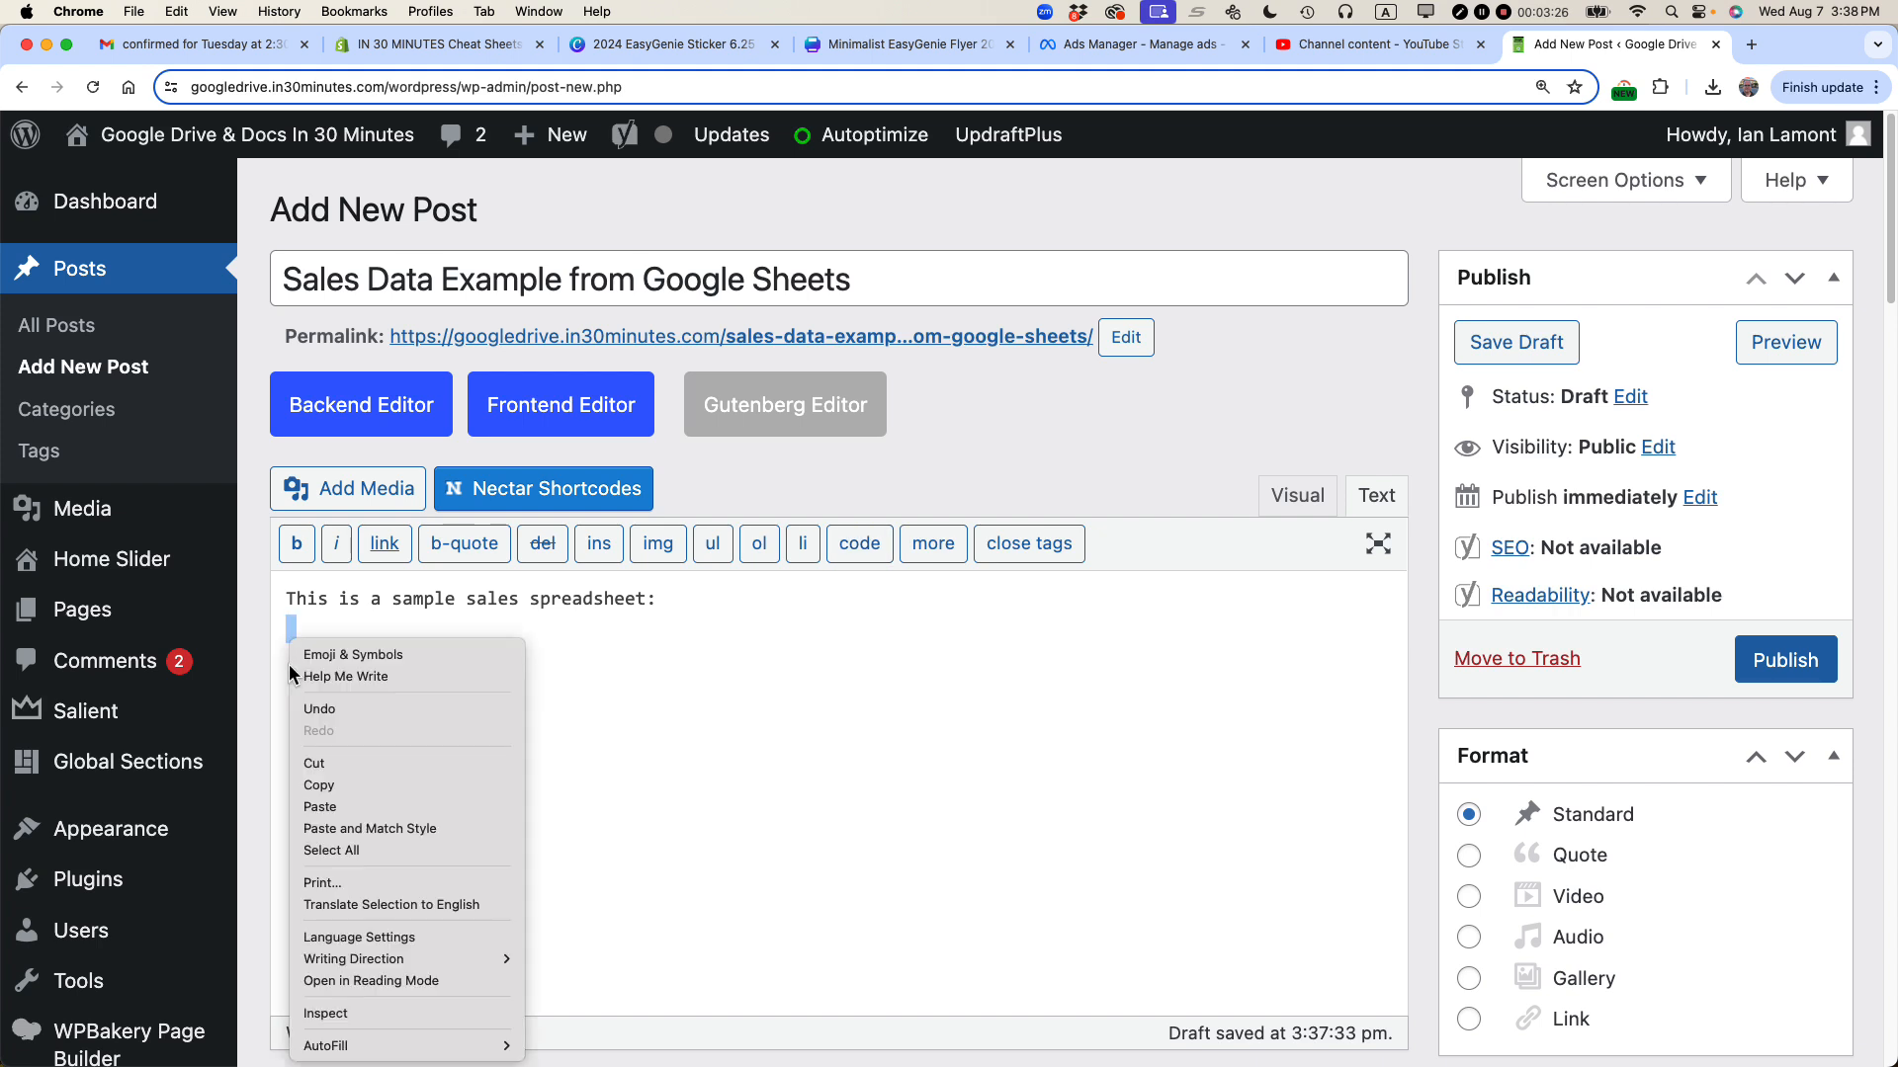
click(320, 807)
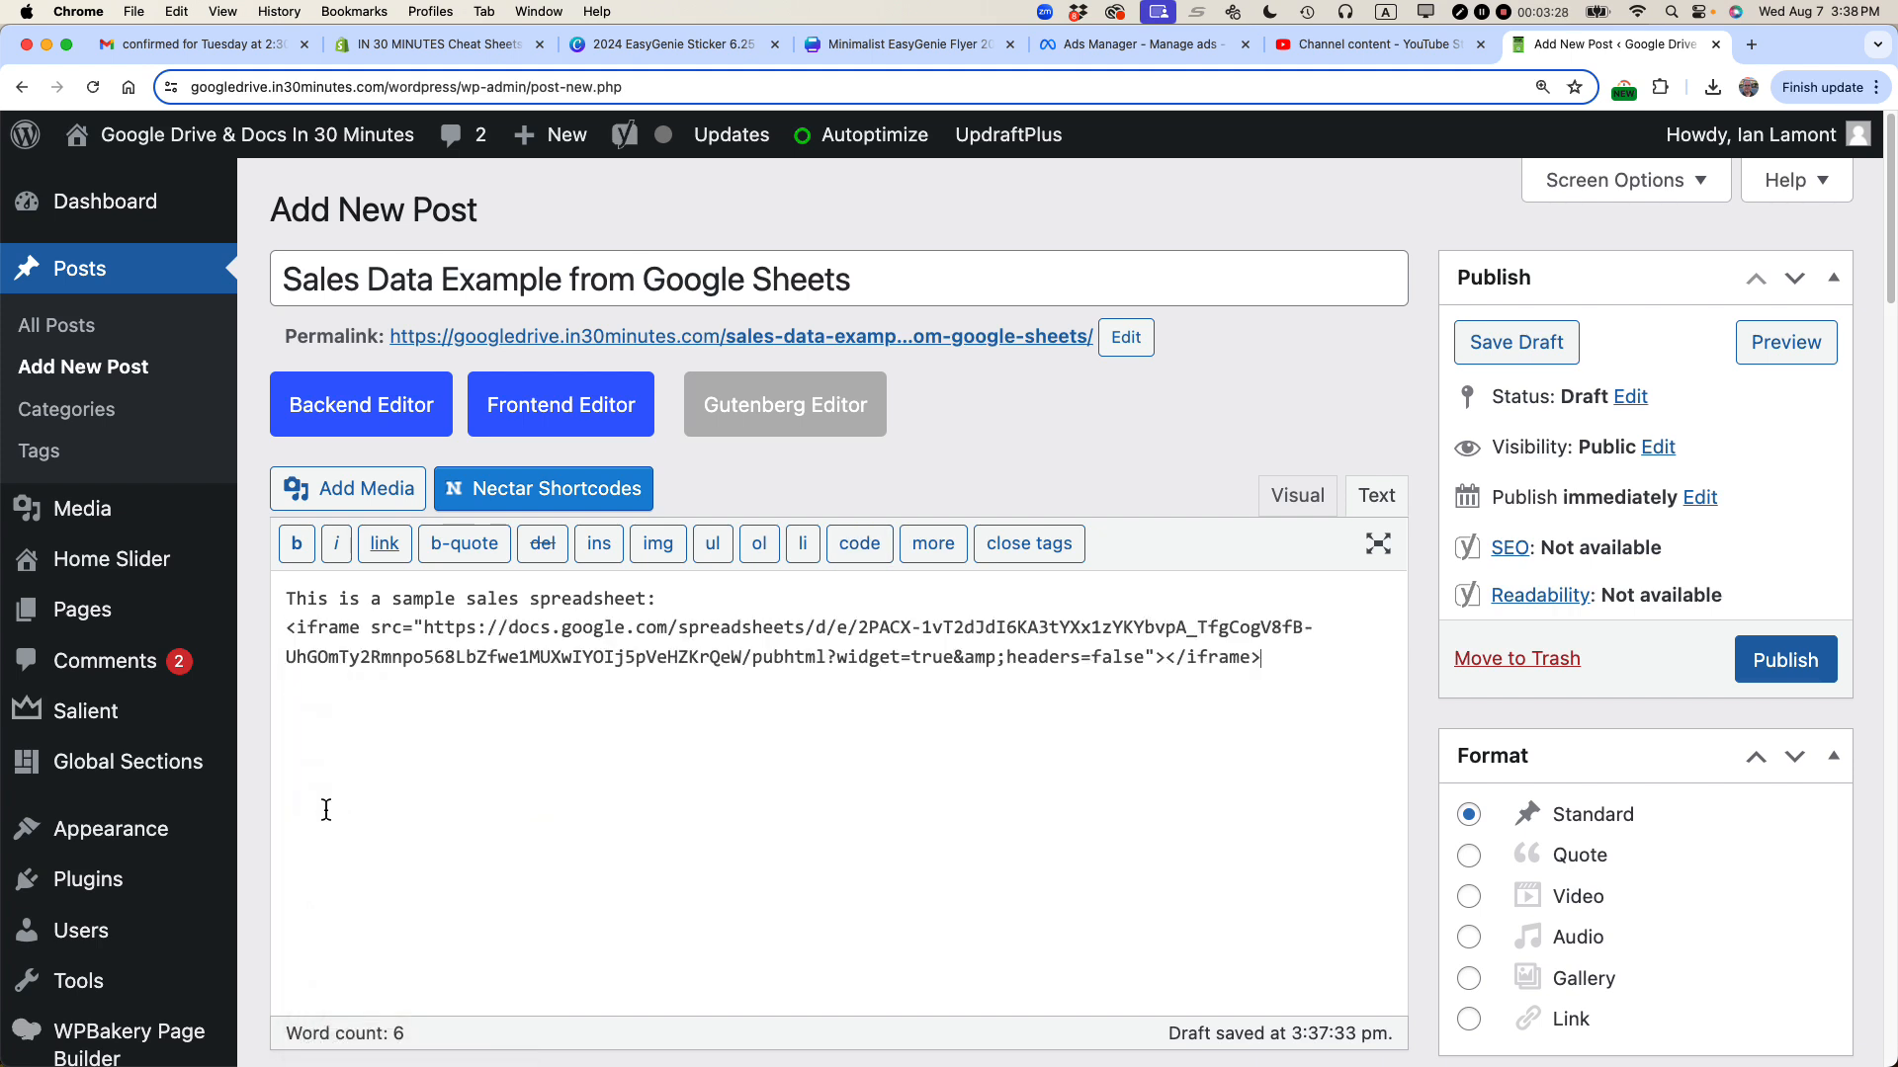
click(712, 596)
key(Return)
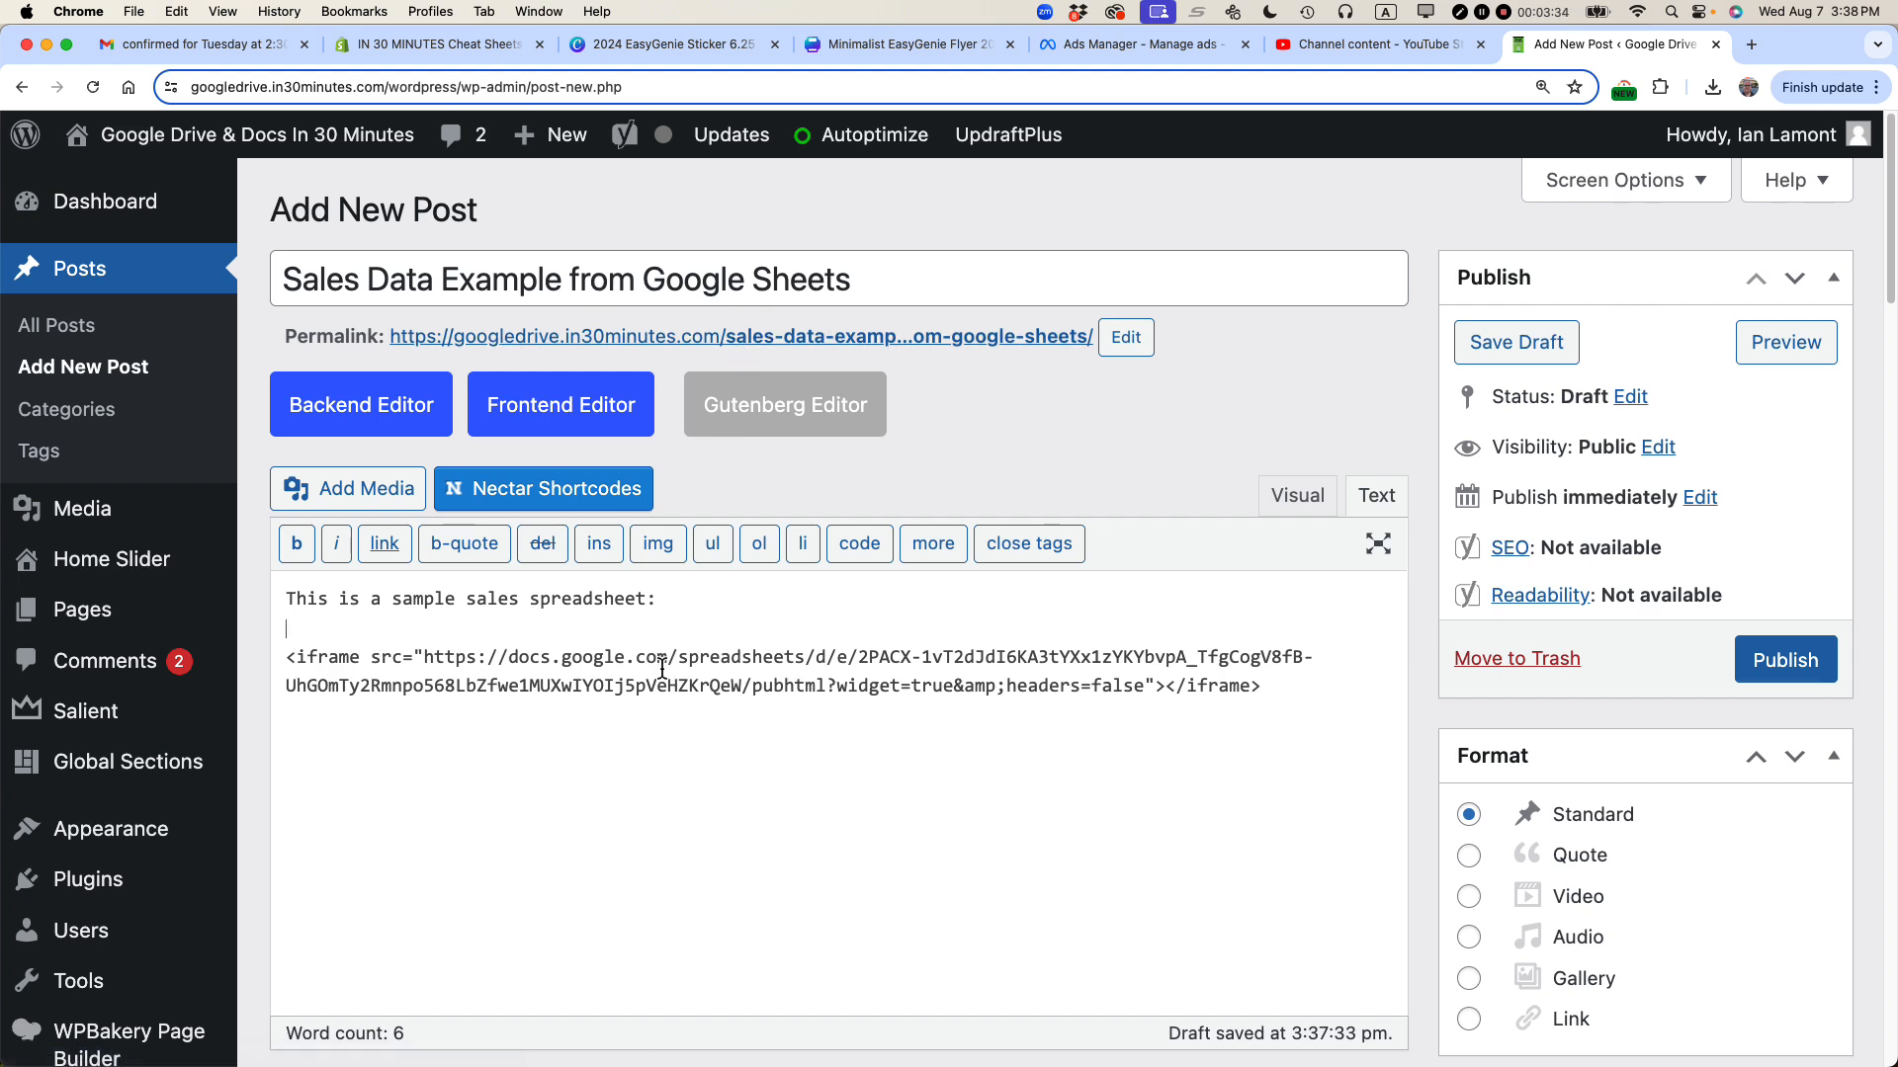
Step: Preview the embedded sheet in the visual editor and publish the post
click(1314, 510)
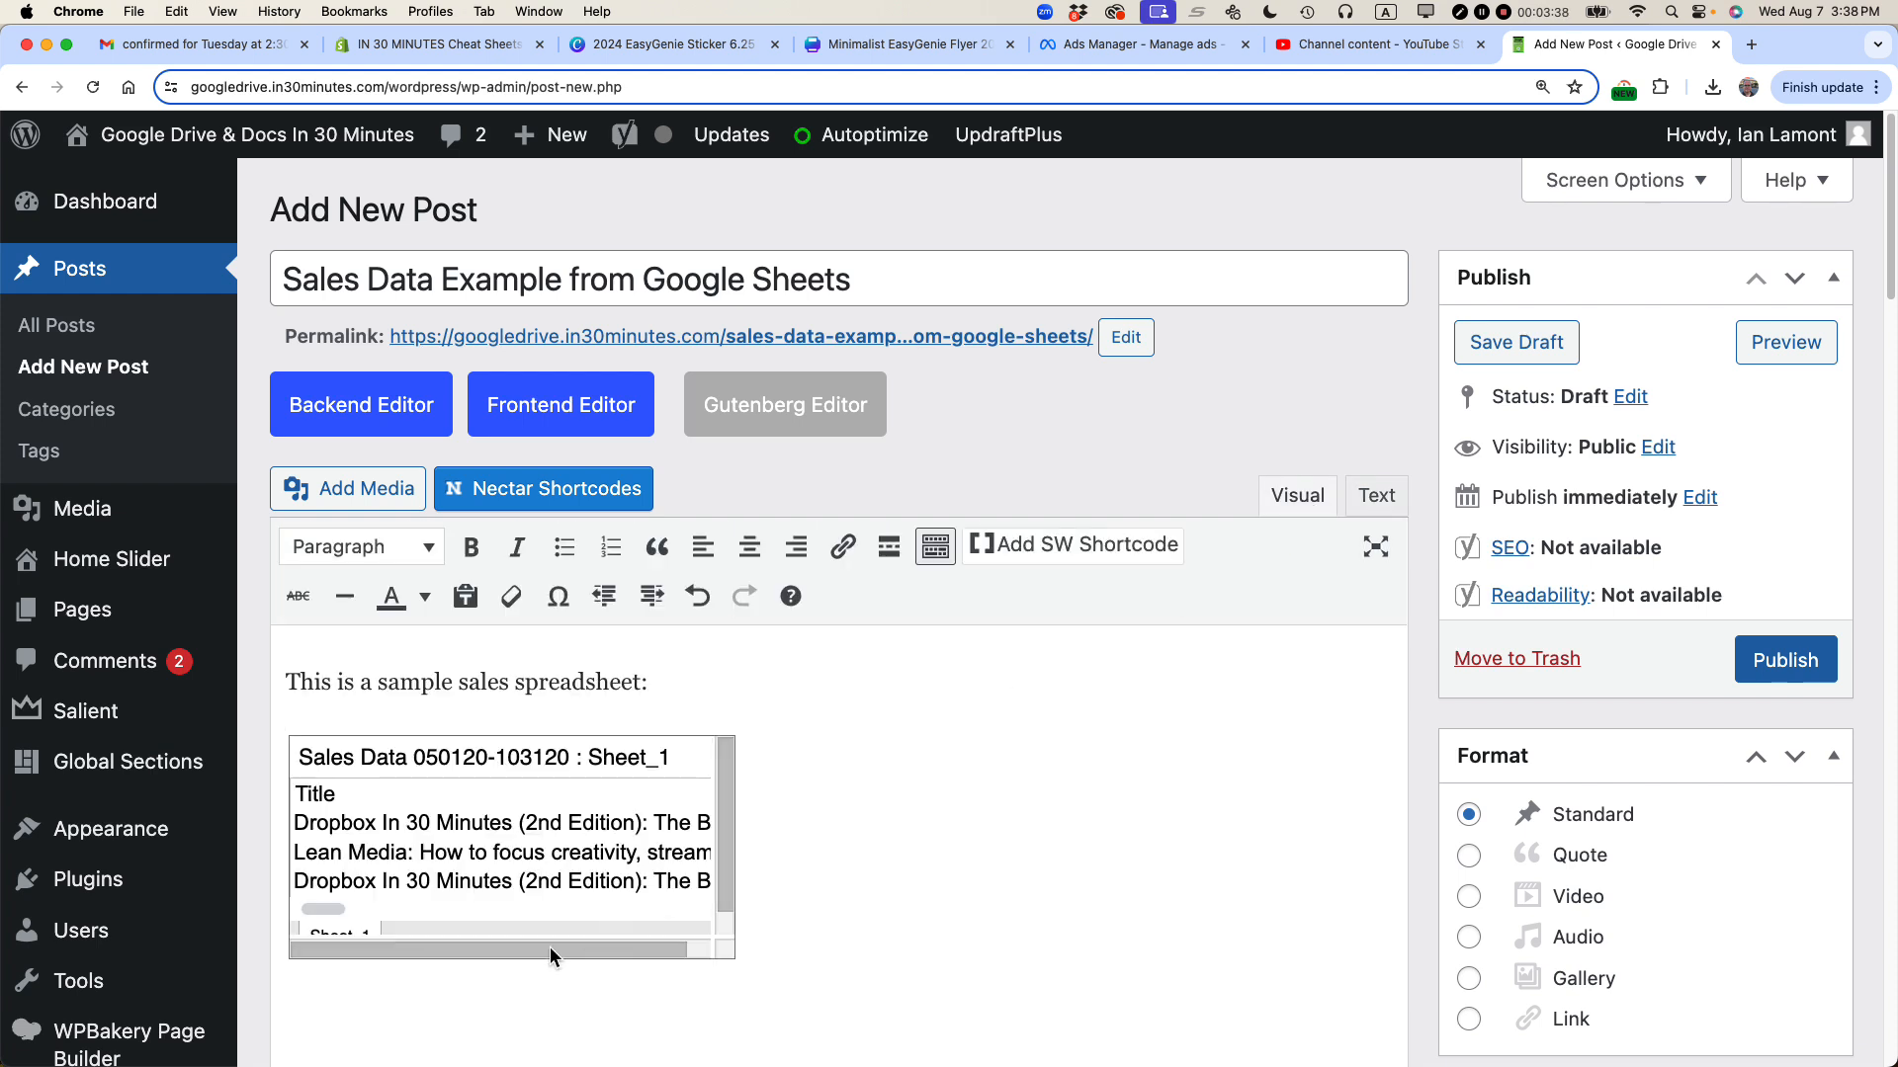
mouse_move(562, 948)
mouse_down()
mouse_move(613, 946)
mouse_move(575, 948)
mouse_up()
click(1784, 670)
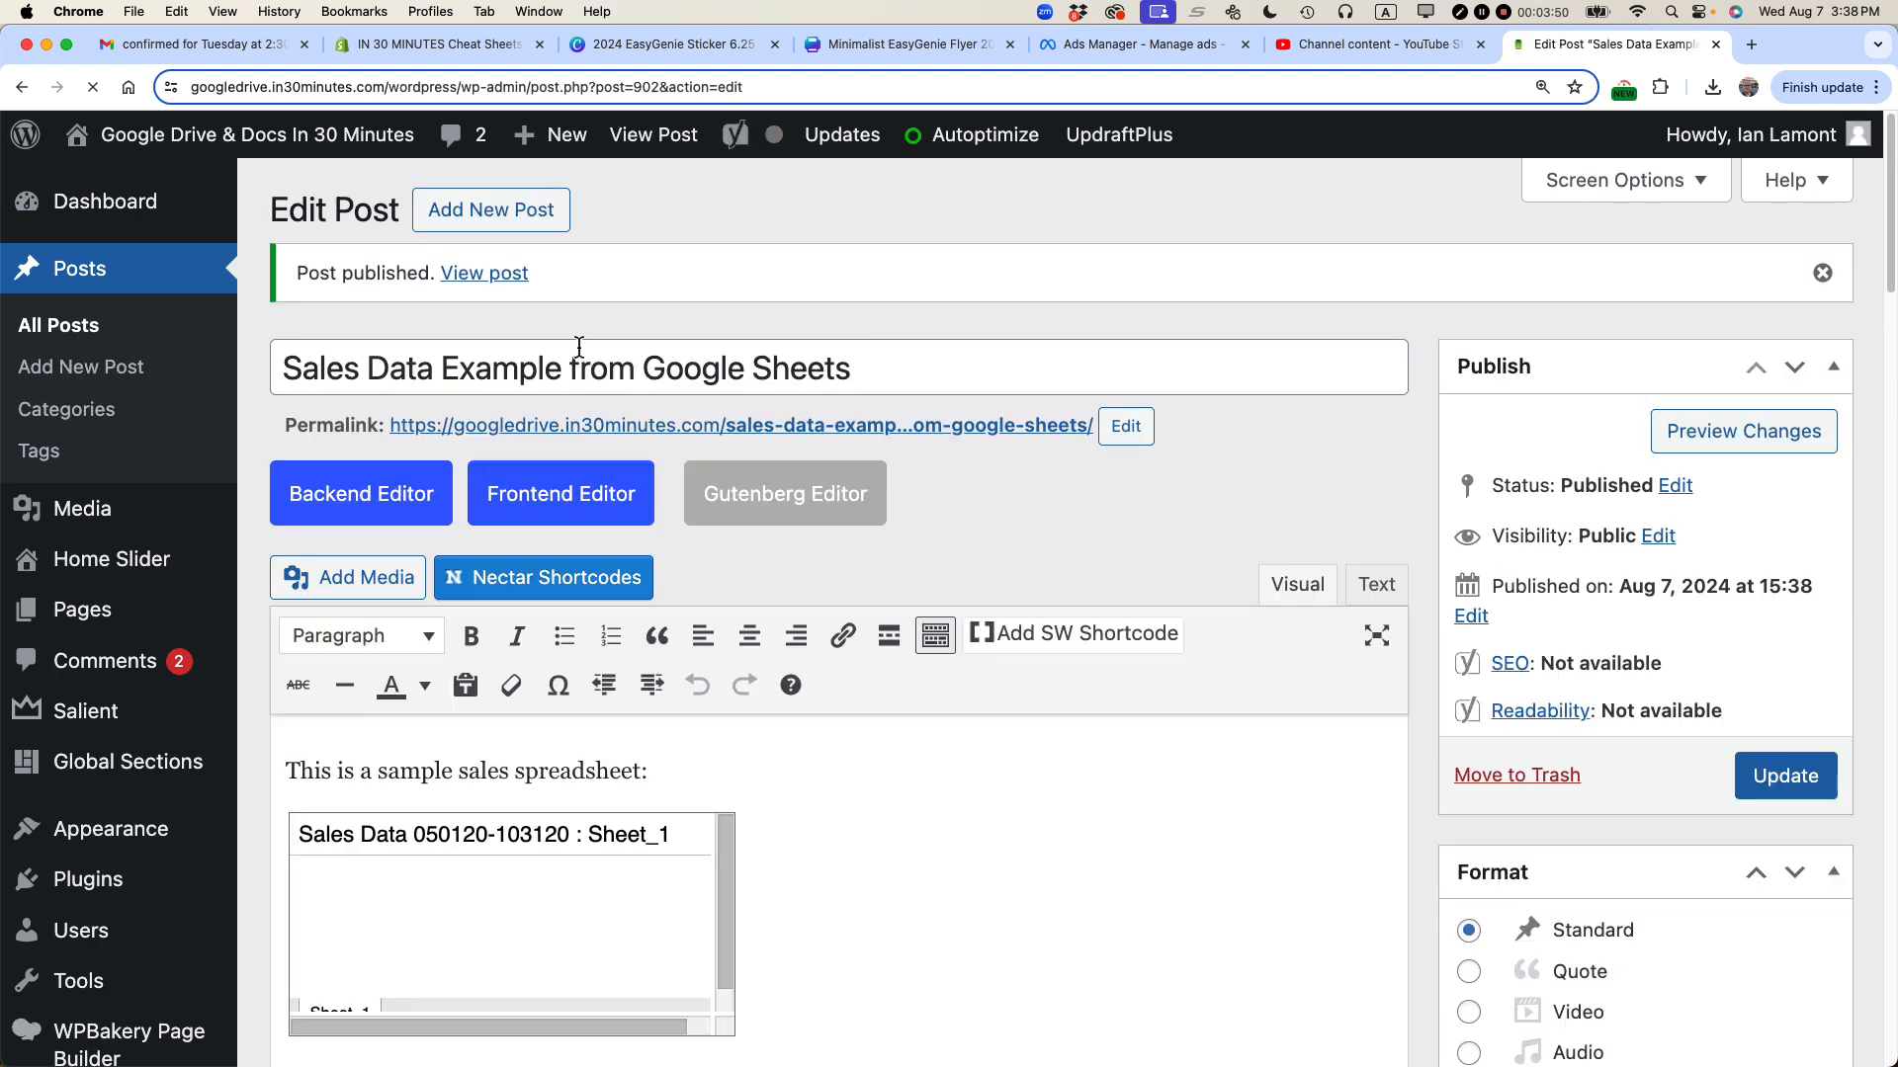
Step: Open the published post, scroll within the small embedded sheet, and return to editing the post
click(501, 277)
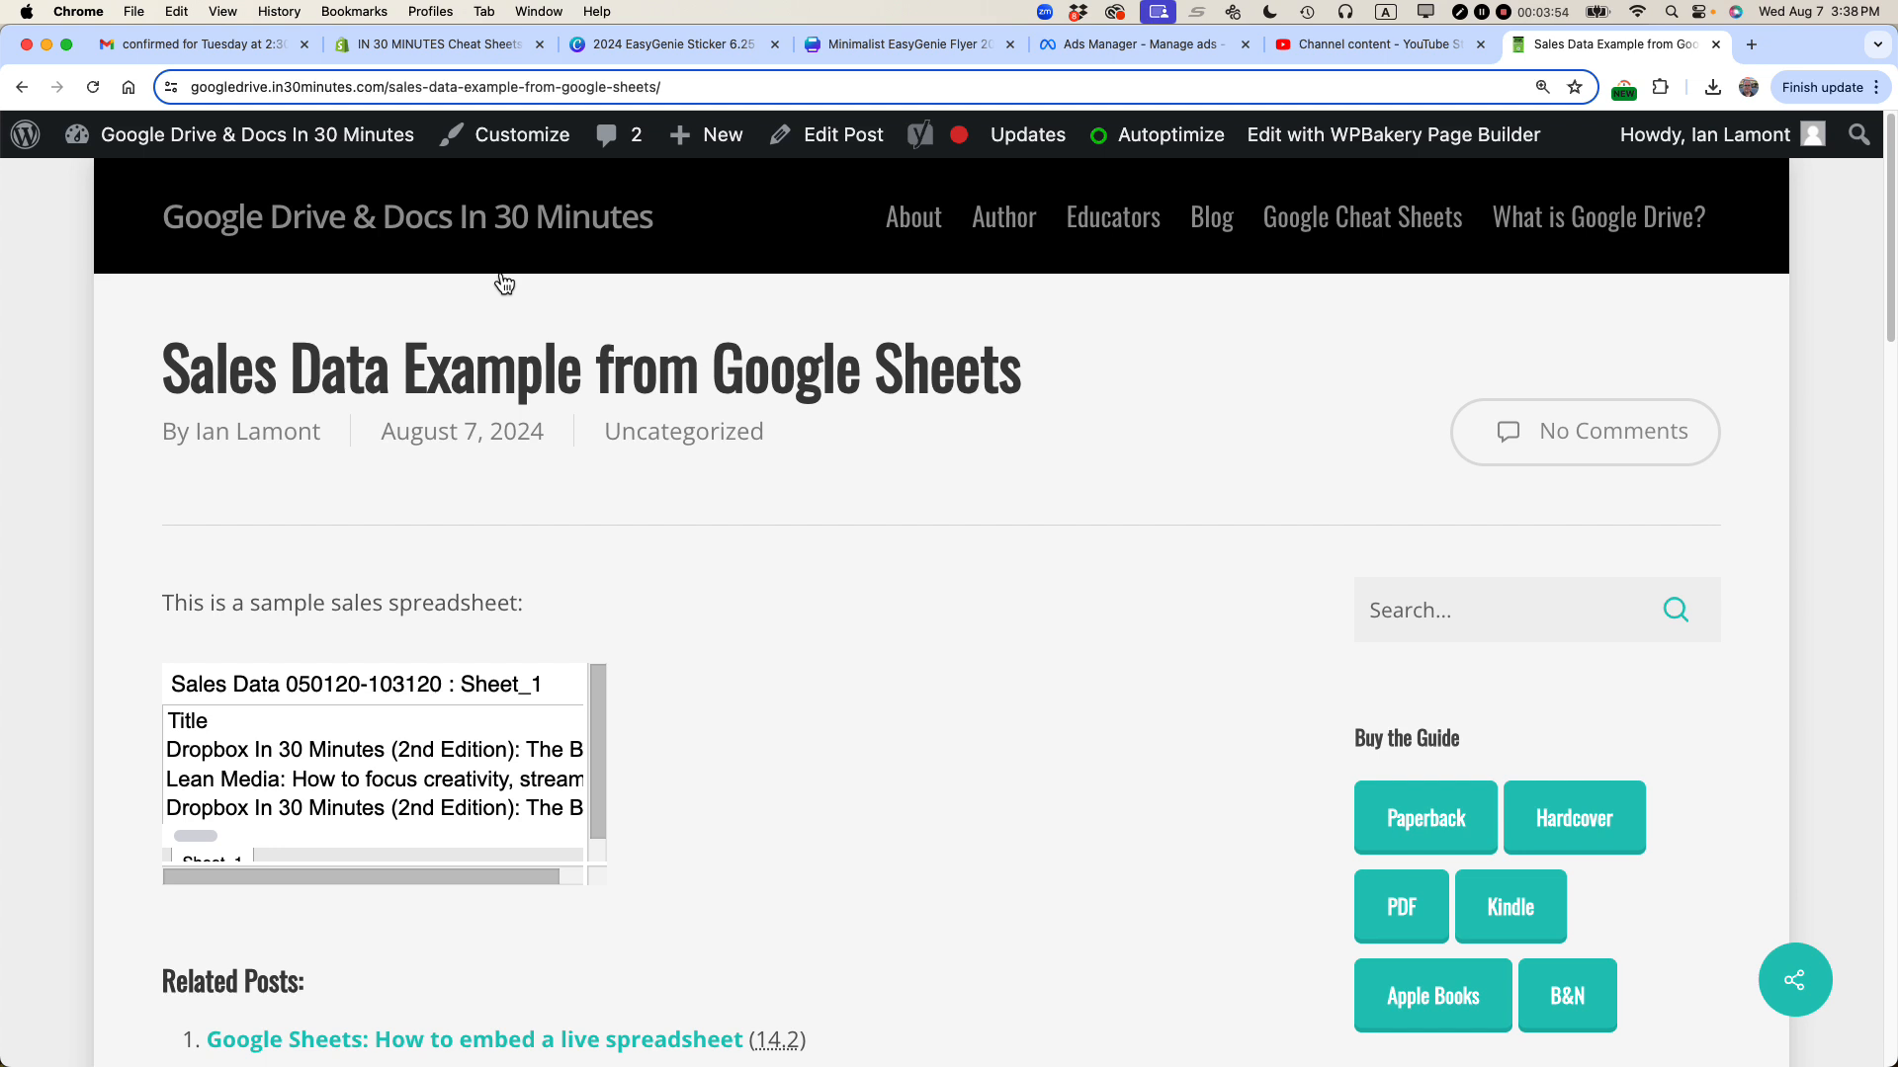
drag(418, 875, 371, 870)
mouse_move(599, 757)
mouse_down()
mouse_move(595, 785)
mouse_move(596, 720)
mouse_up()
mouse_move(211, 836)
mouse_down()
mouse_move(483, 832)
mouse_move(197, 836)
mouse_up()
click(847, 150)
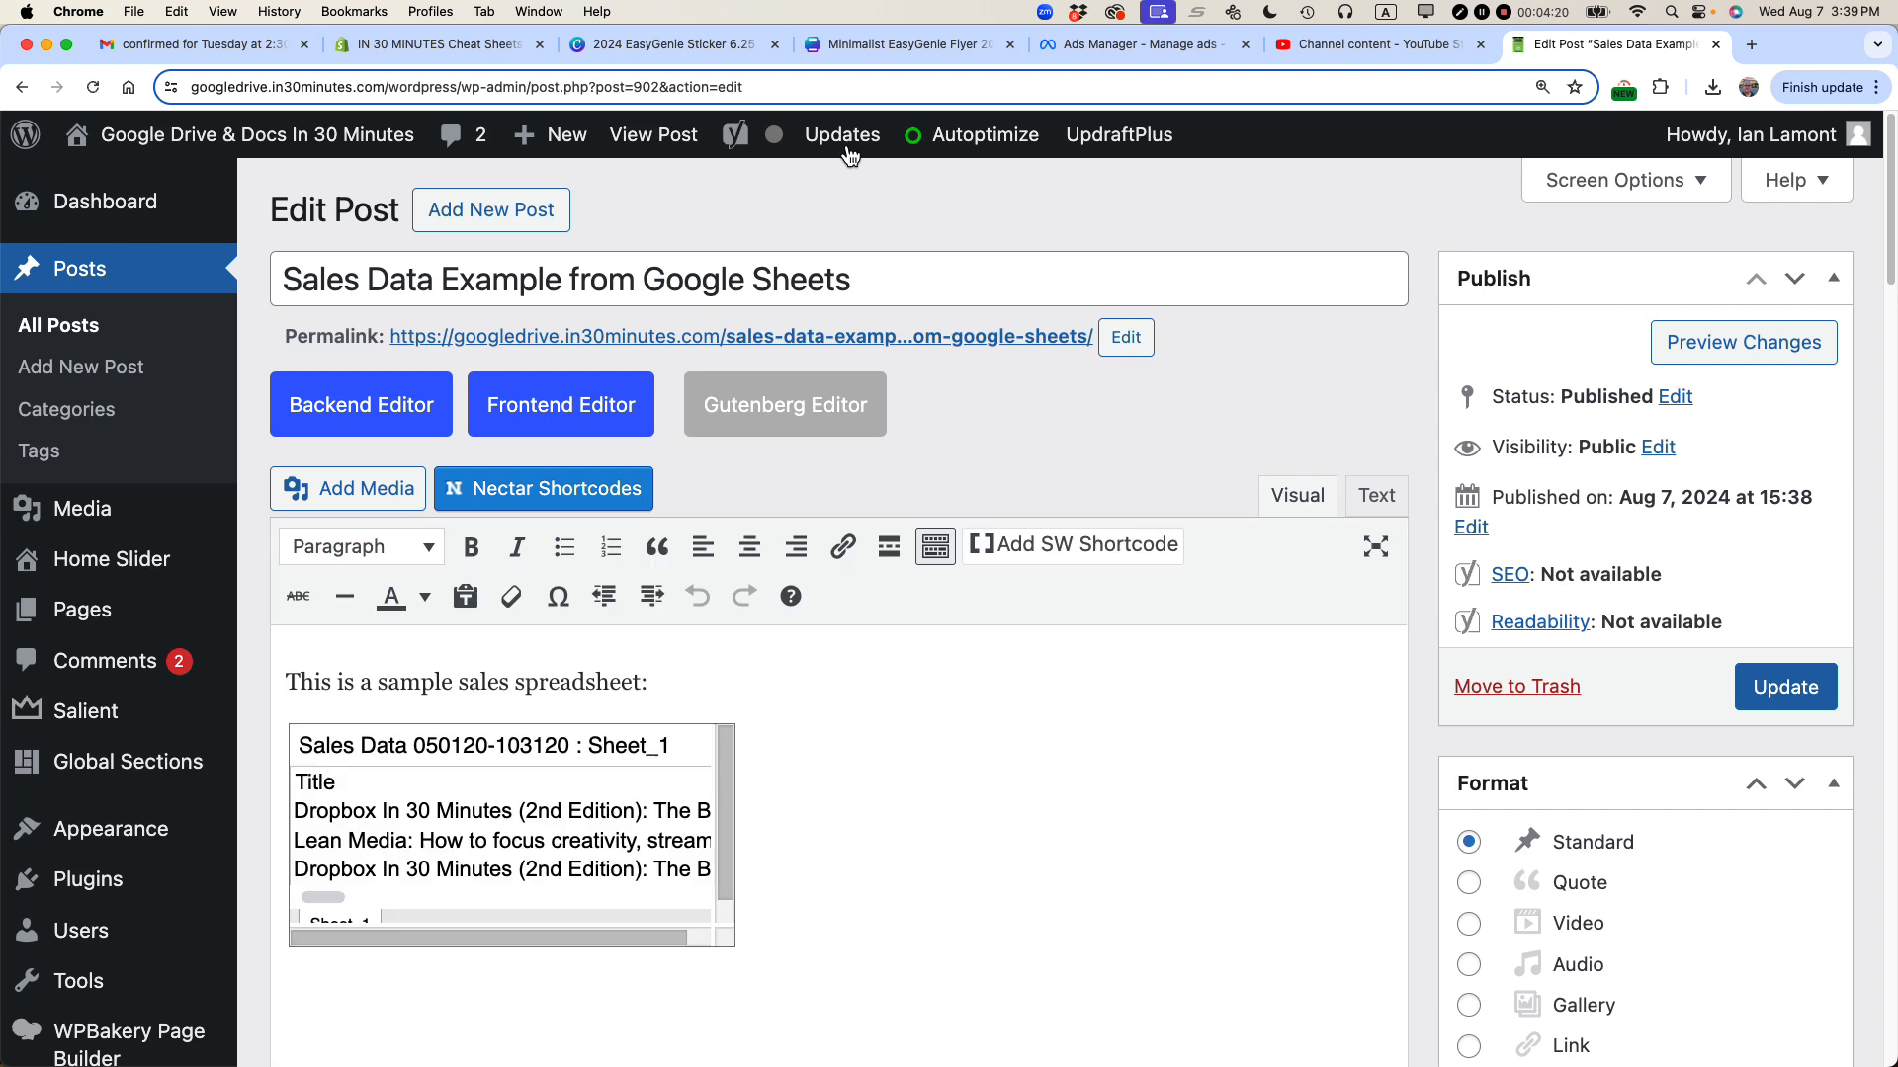
Step: In the Text view, give the iframe tag width=800 and height=1200, then update the post
click(1394, 504)
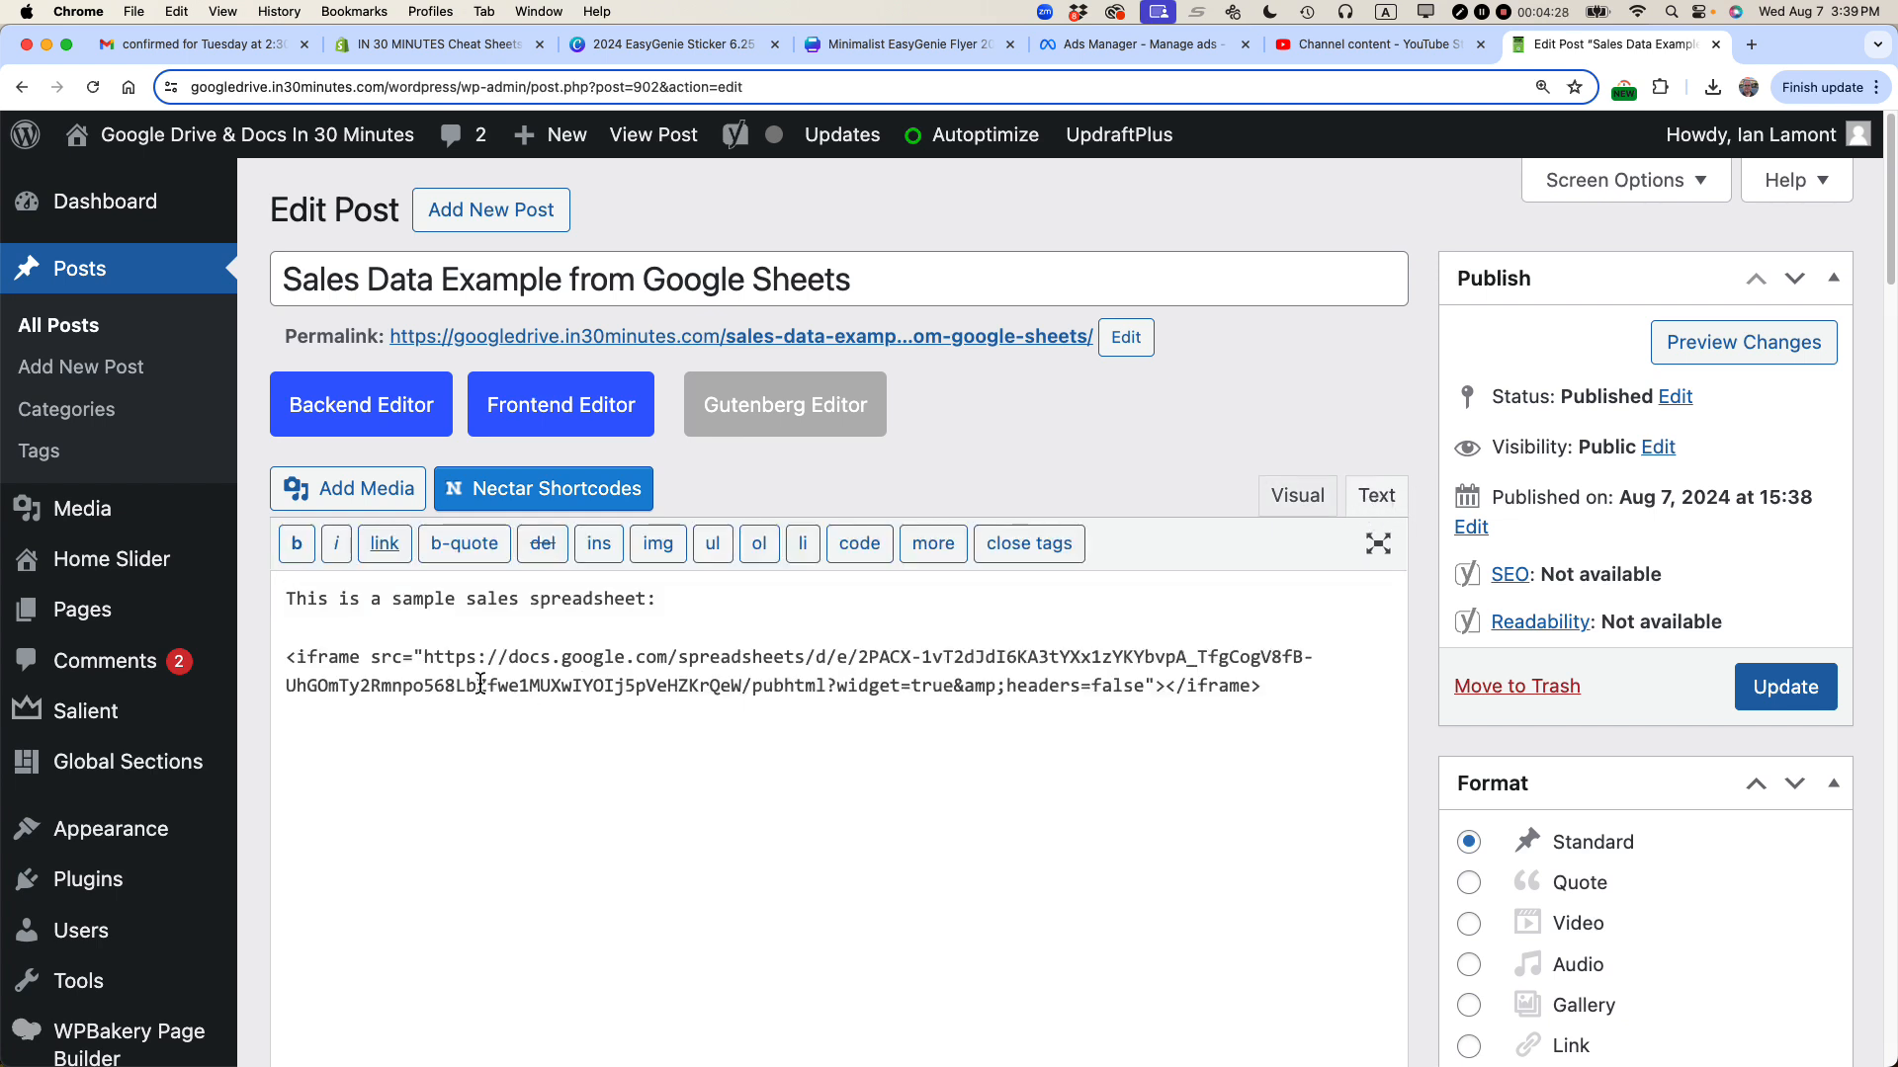
click(372, 660)
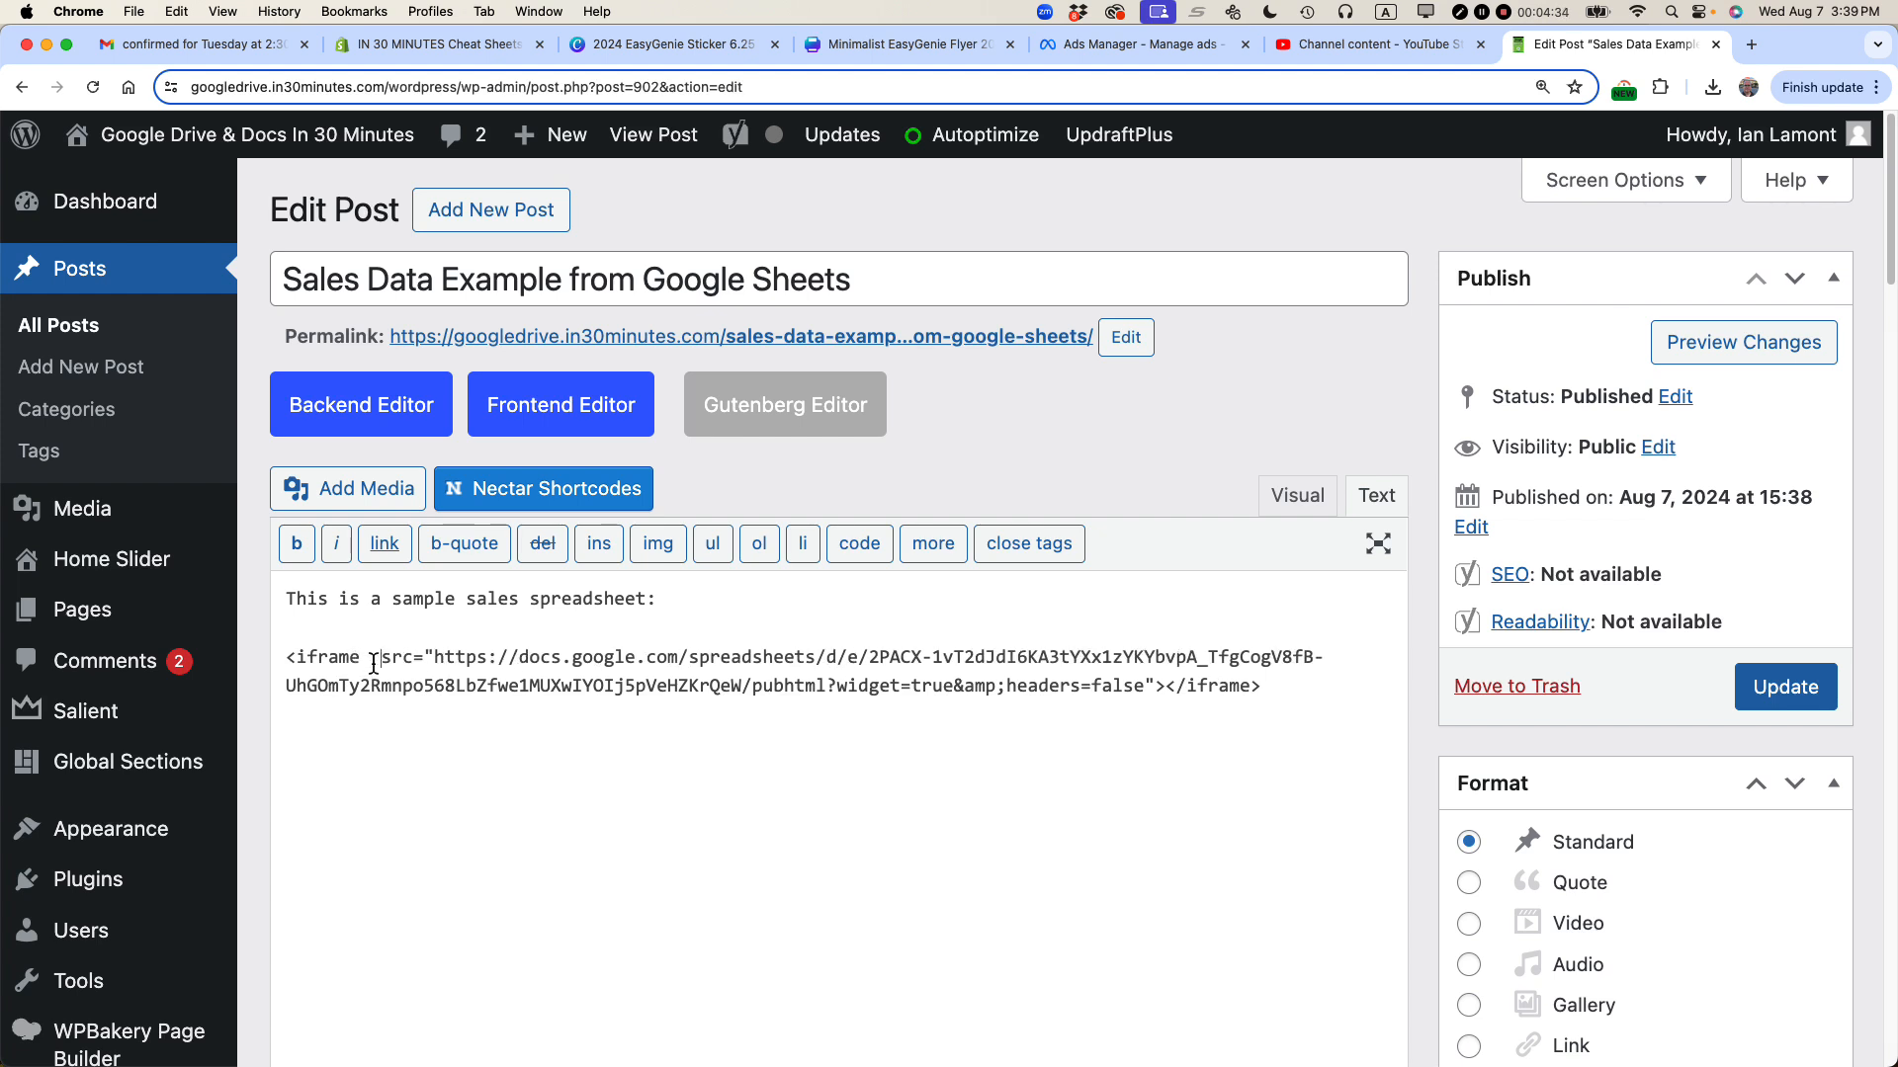
text(width)
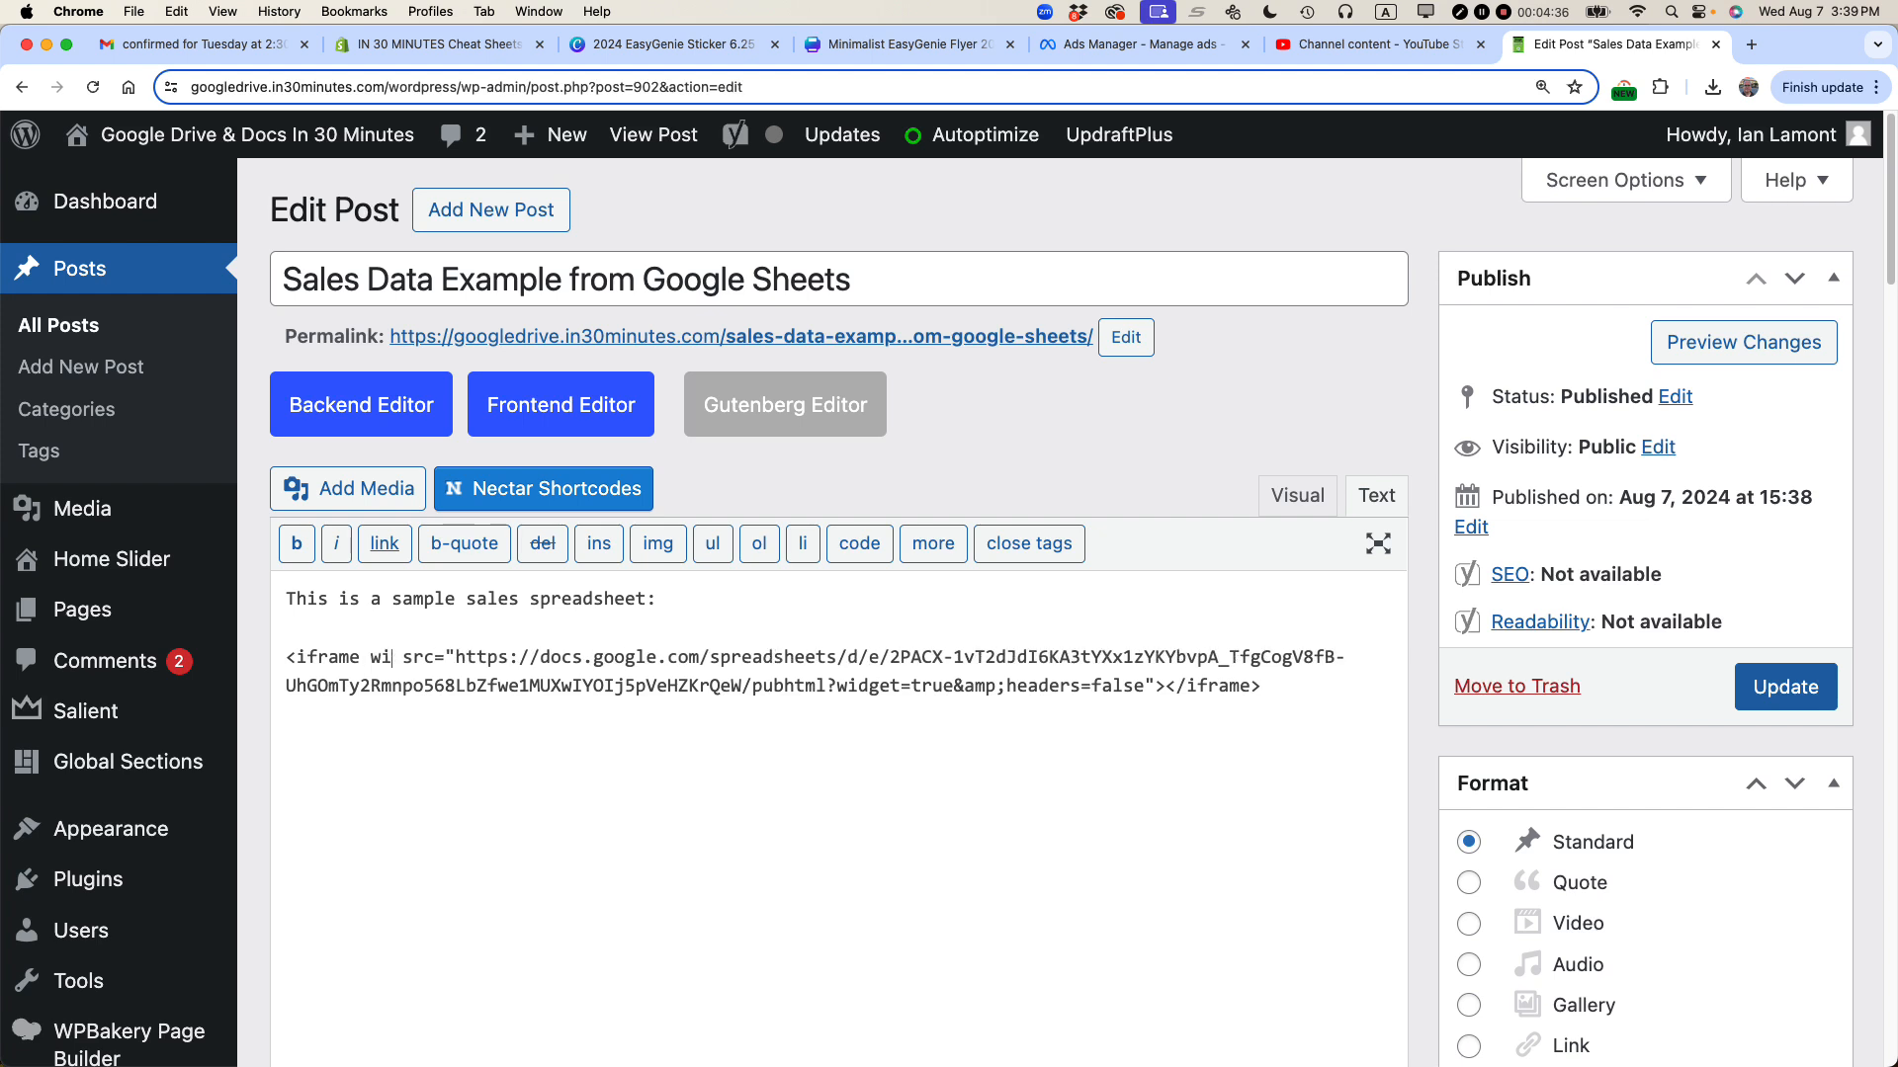
text(=800)
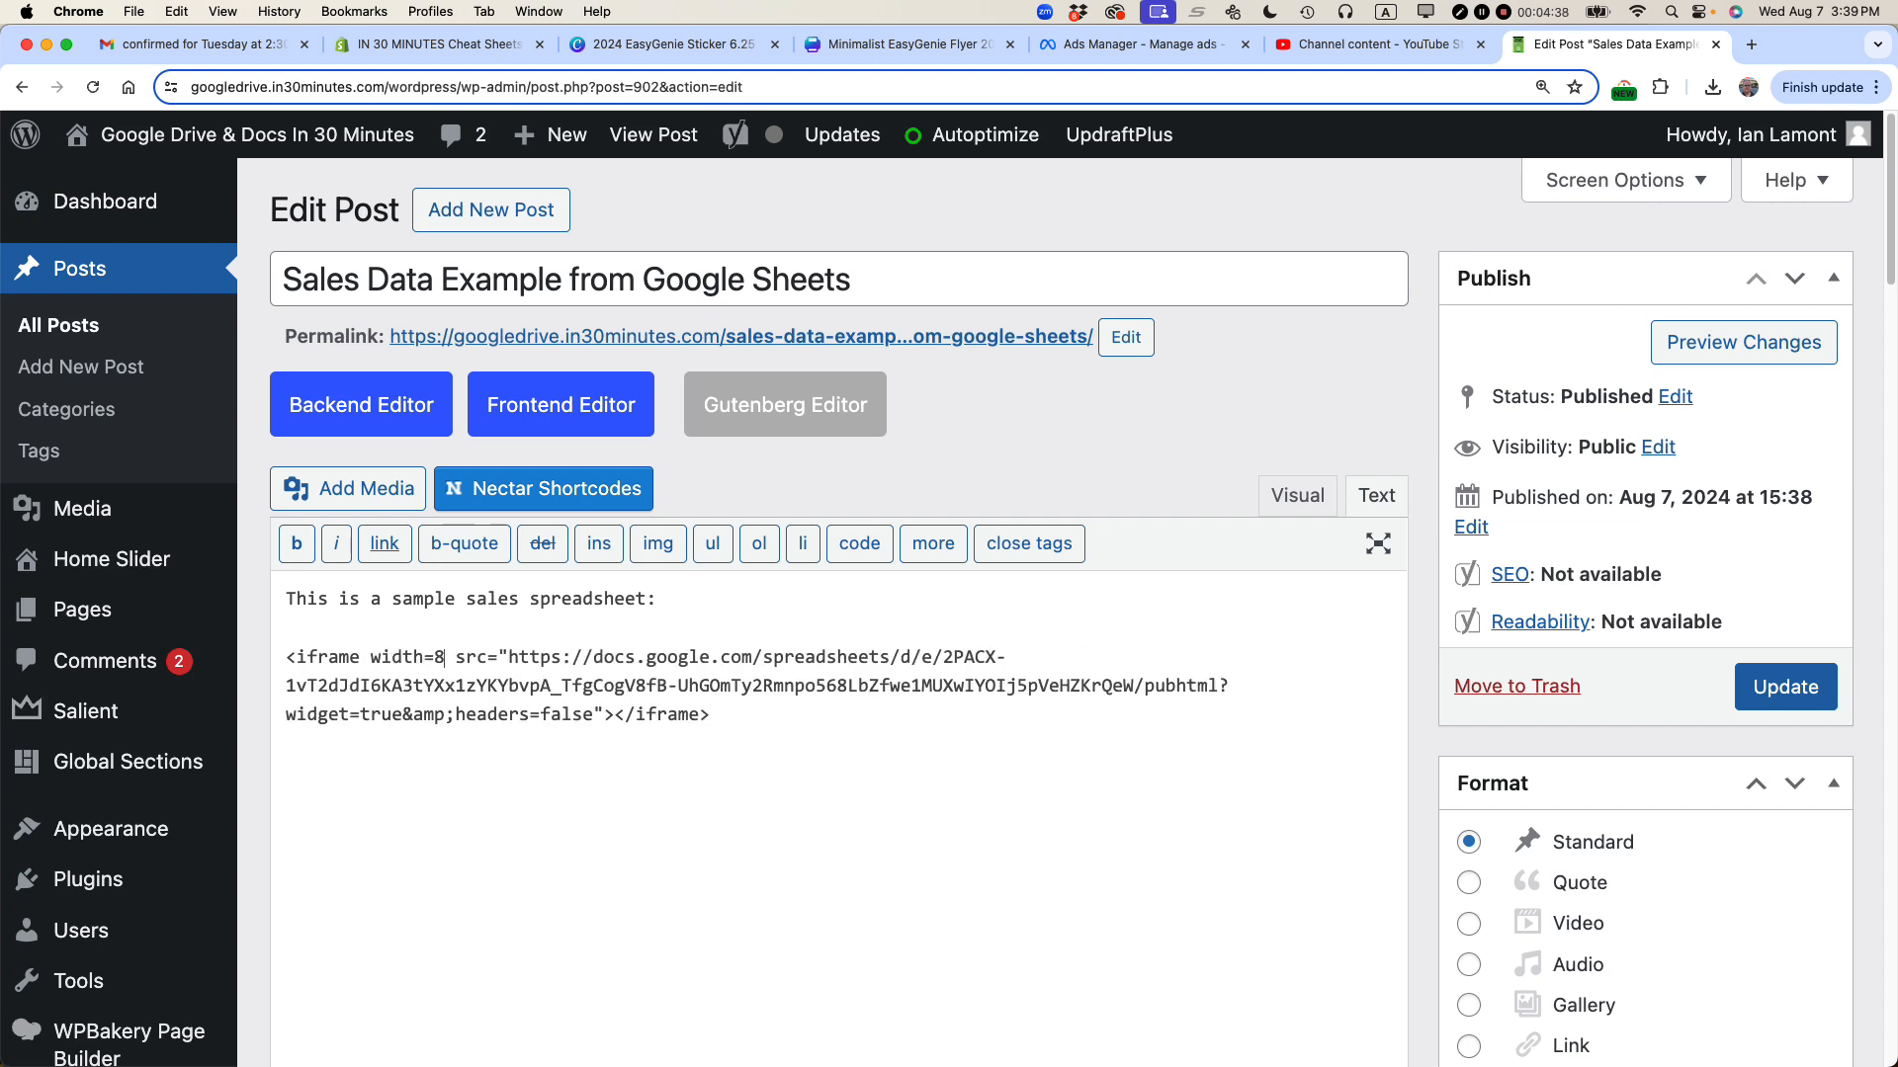
text( height)
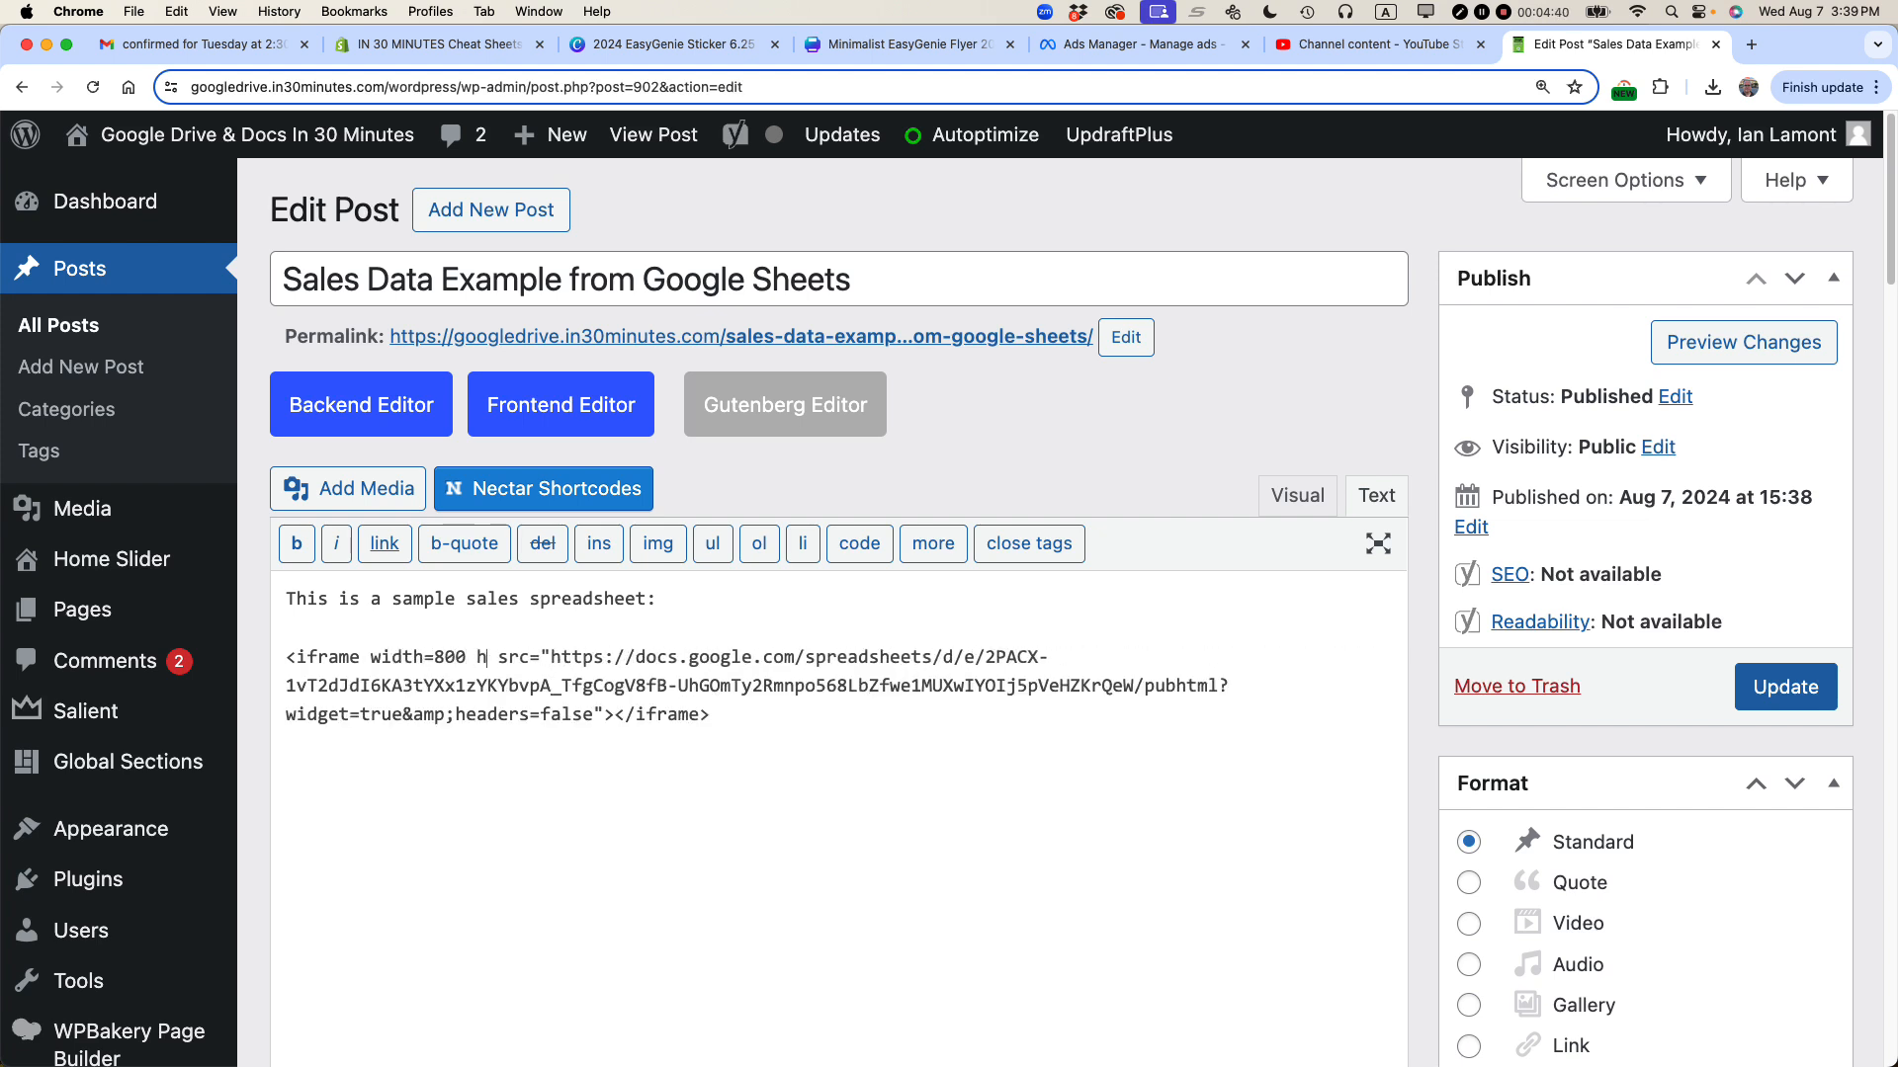
text(=1200)
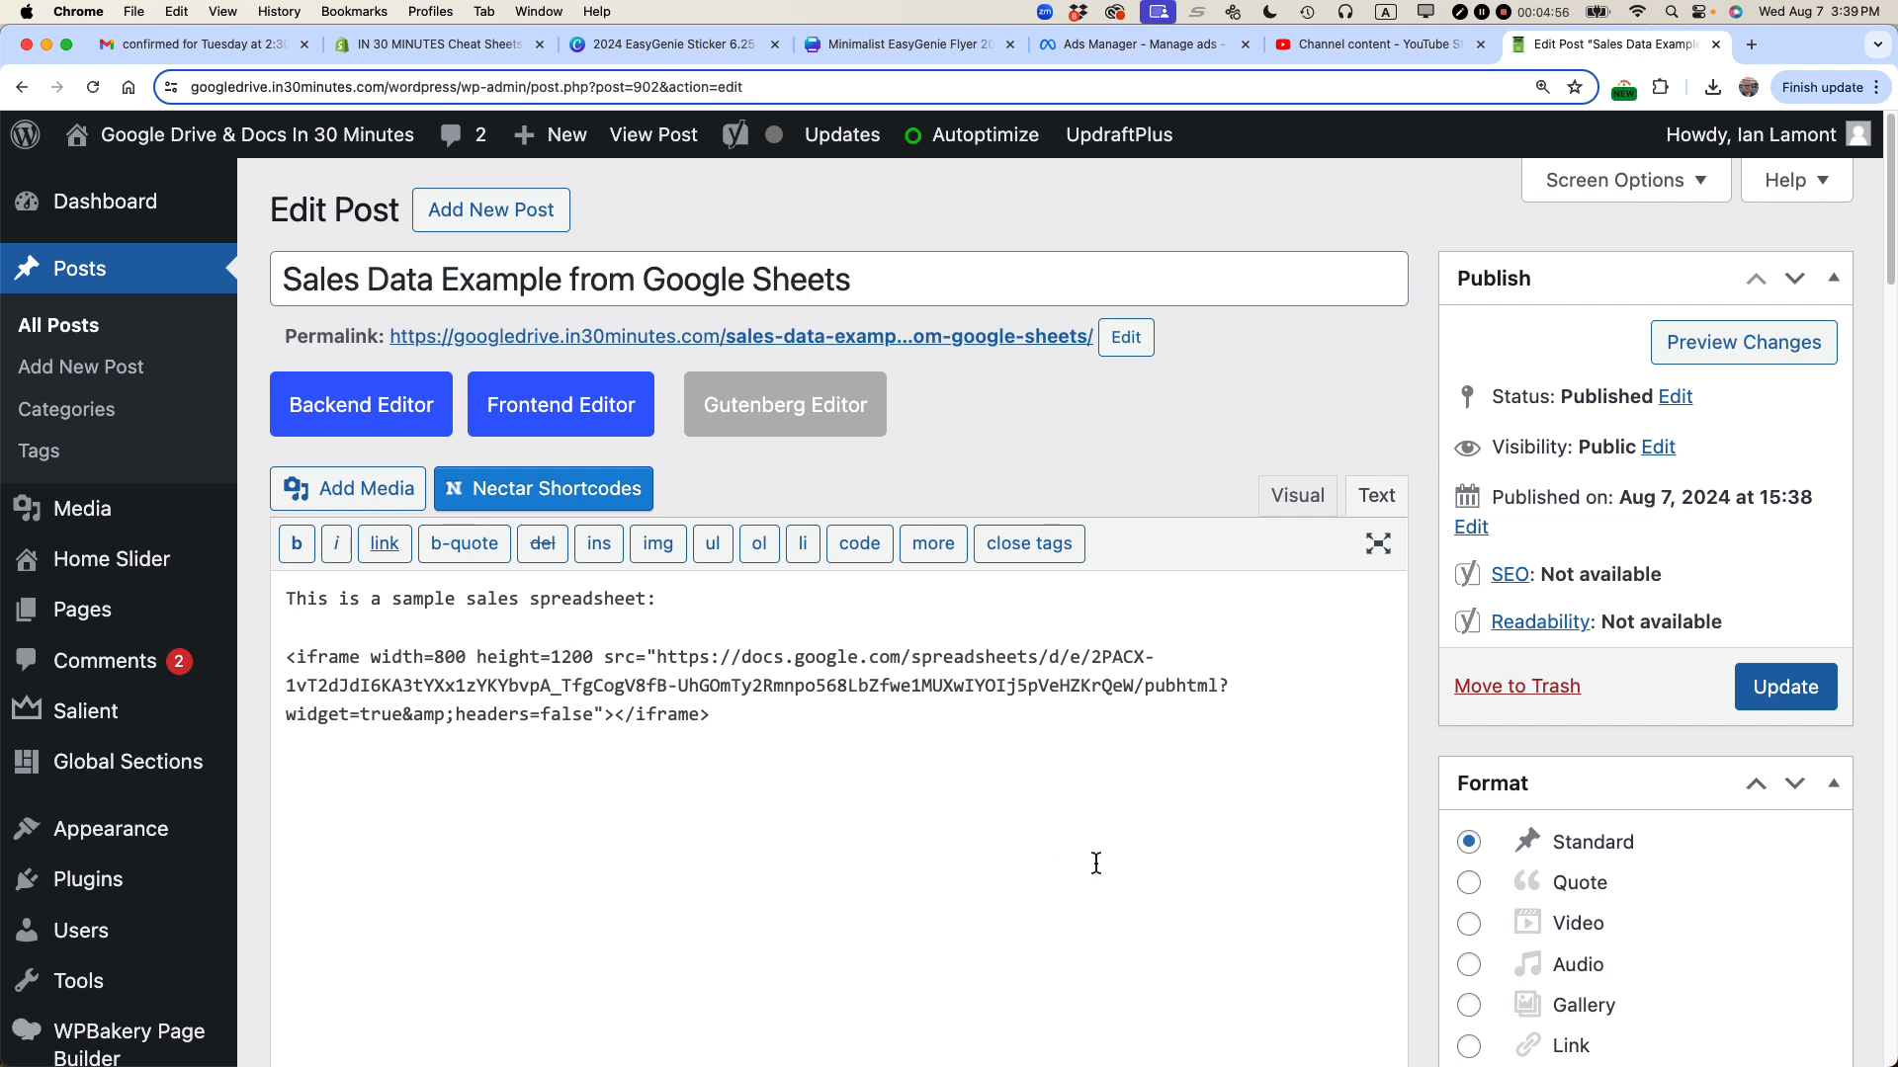
click(1785, 696)
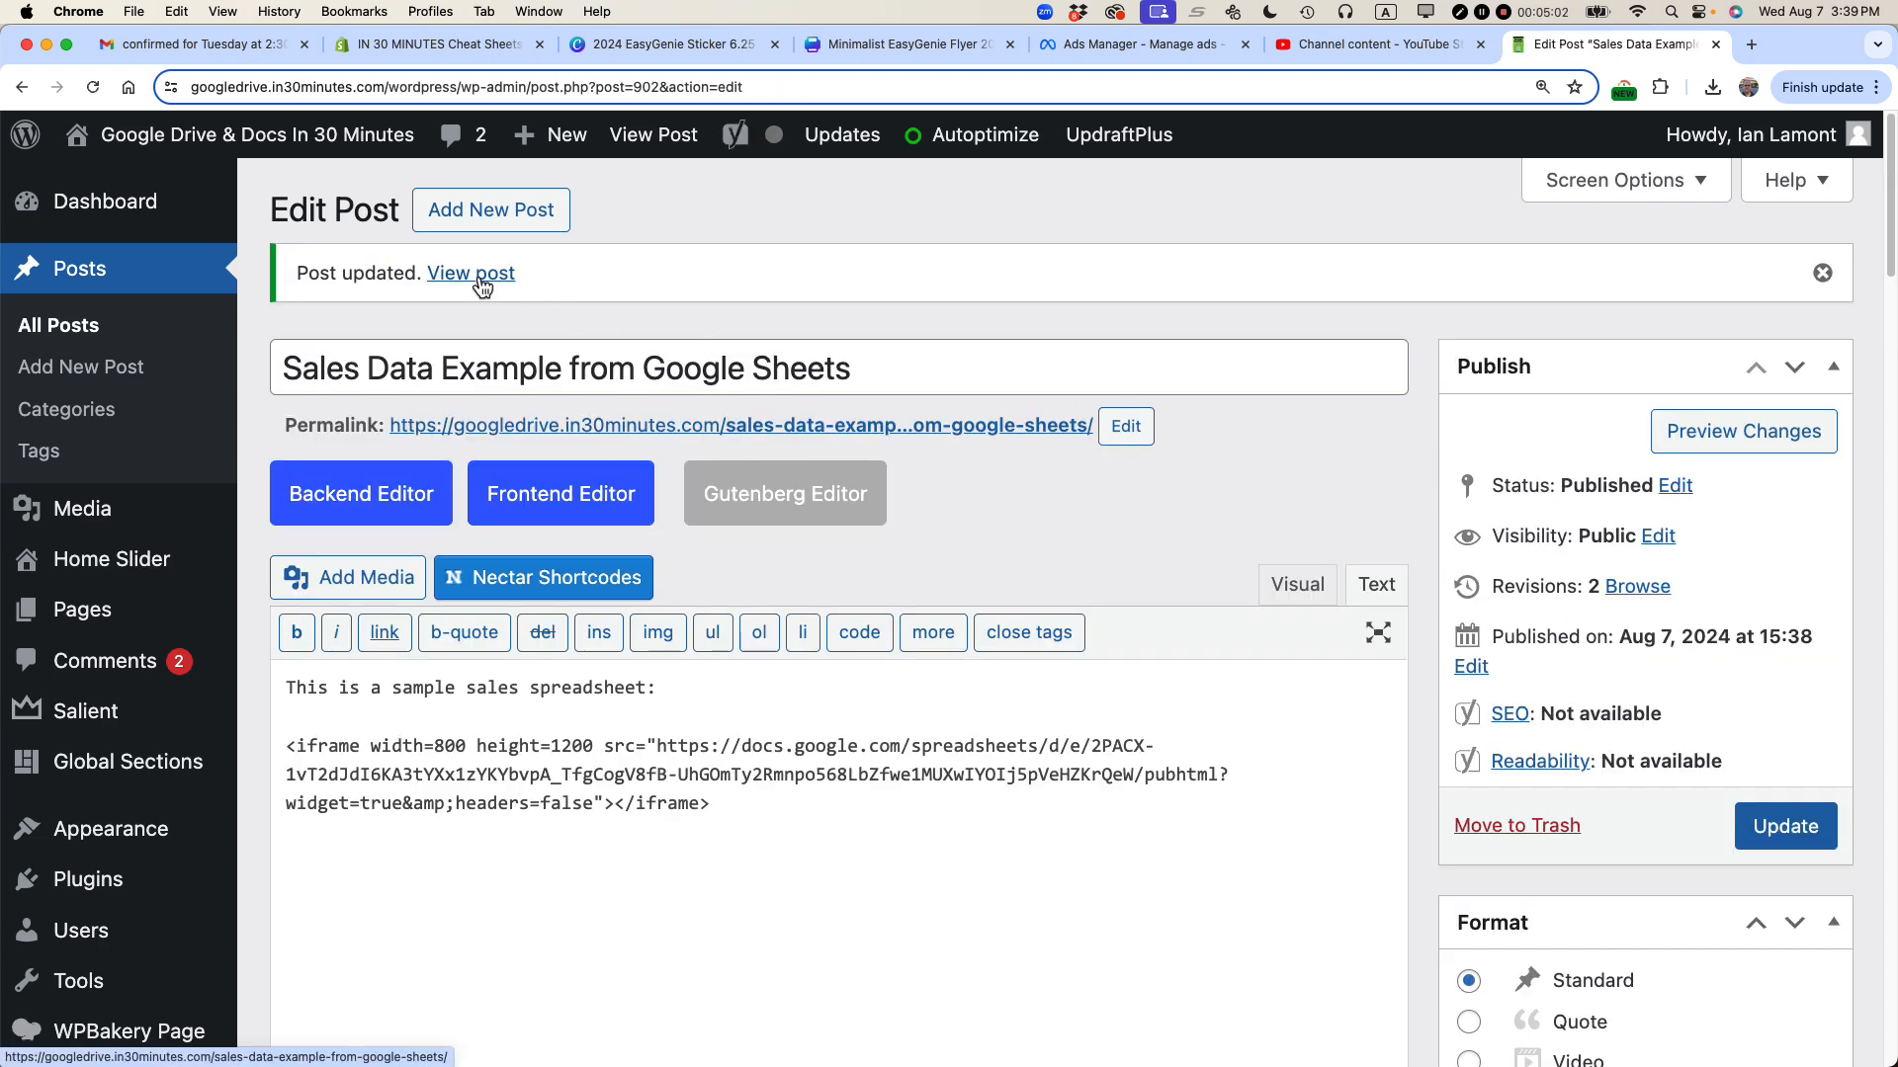
Step: View the updated post and scroll through the enlarged embedded spreadsheet
click(479, 279)
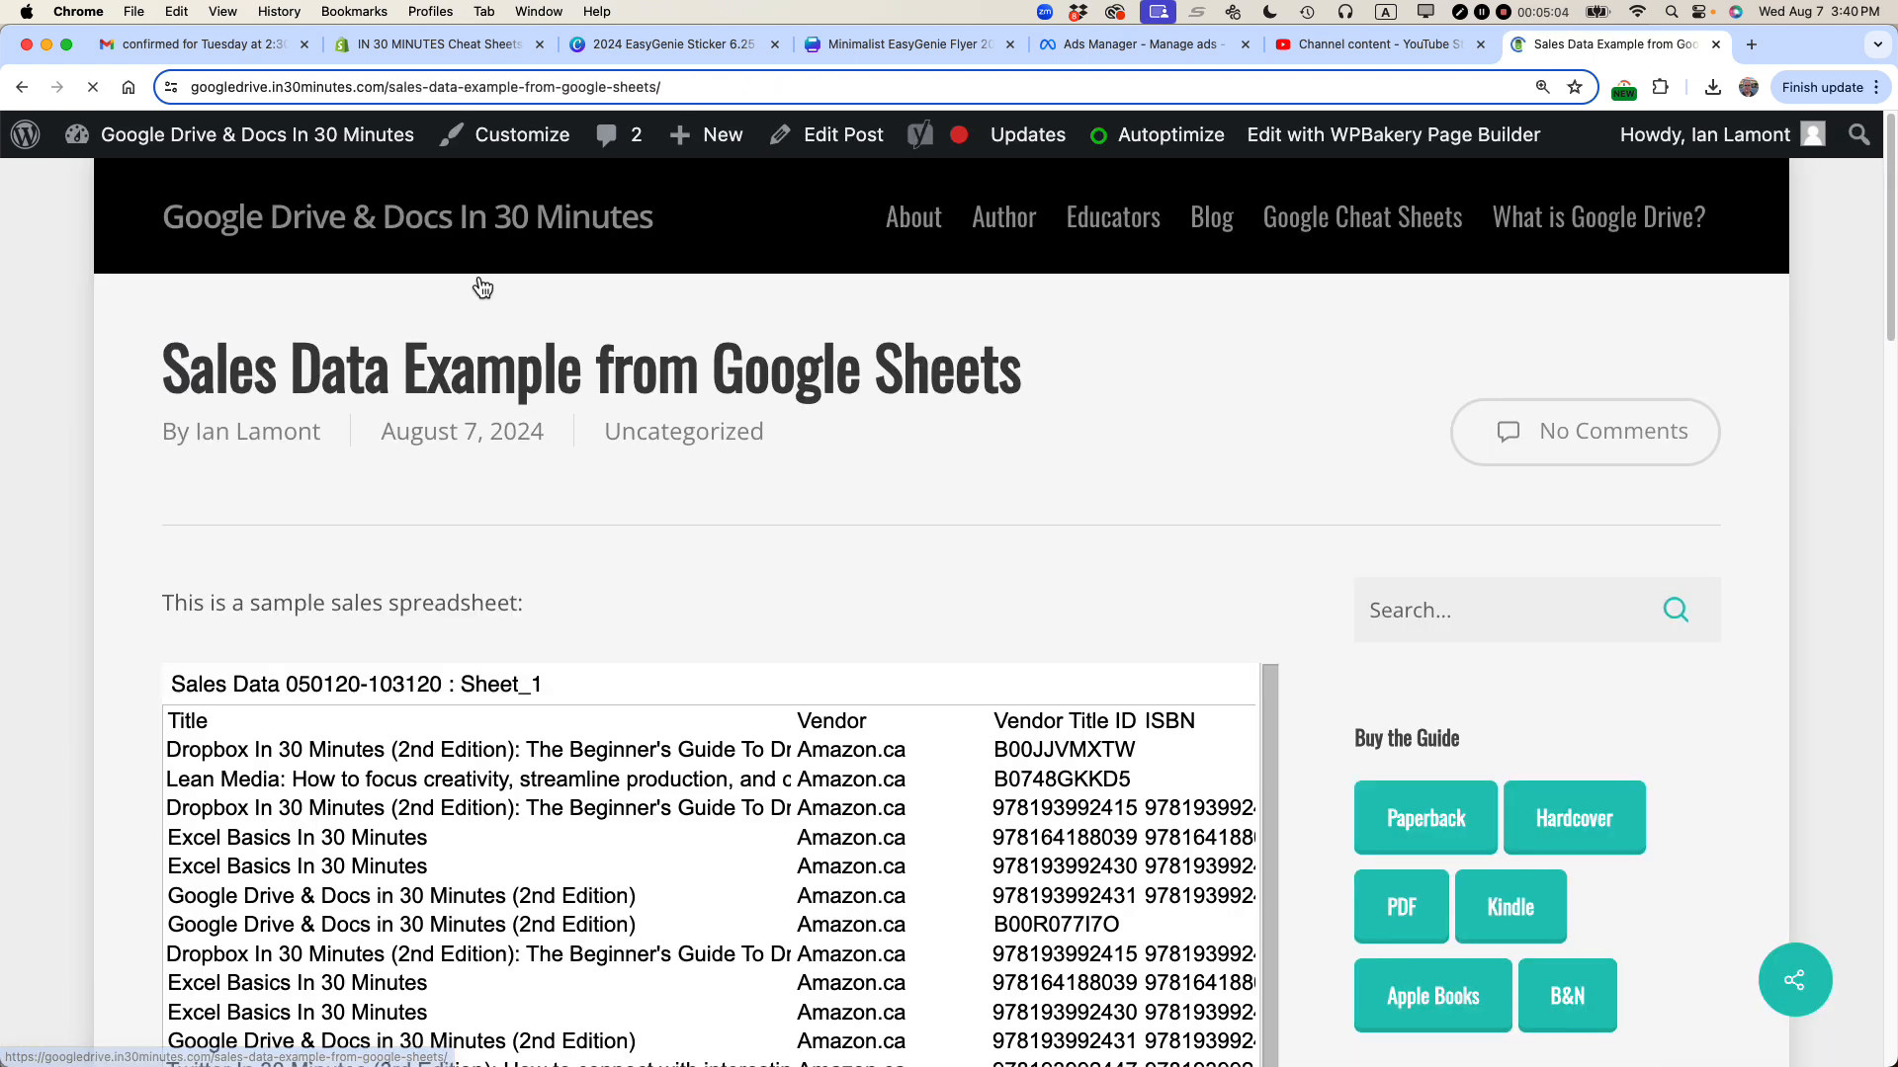
scroll(877, 751, down, 5)
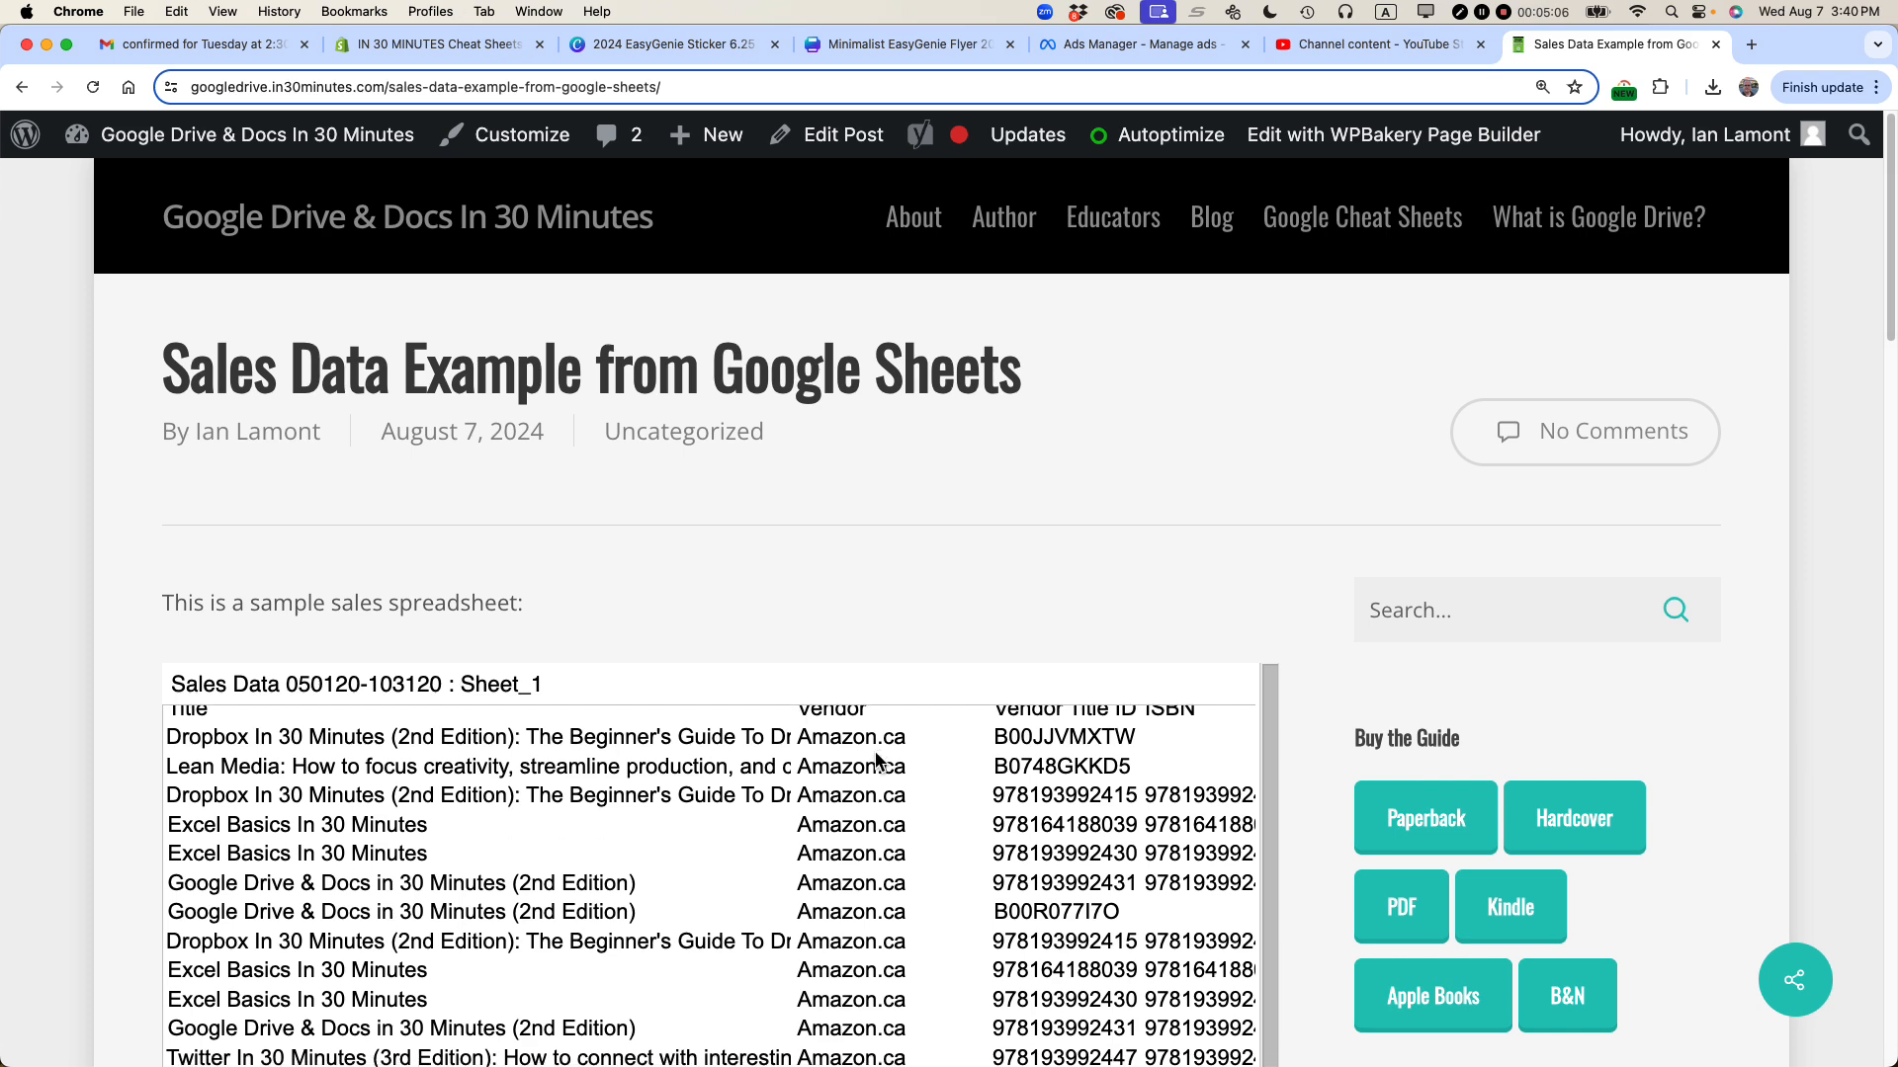
scroll(962, 520, down, 4)
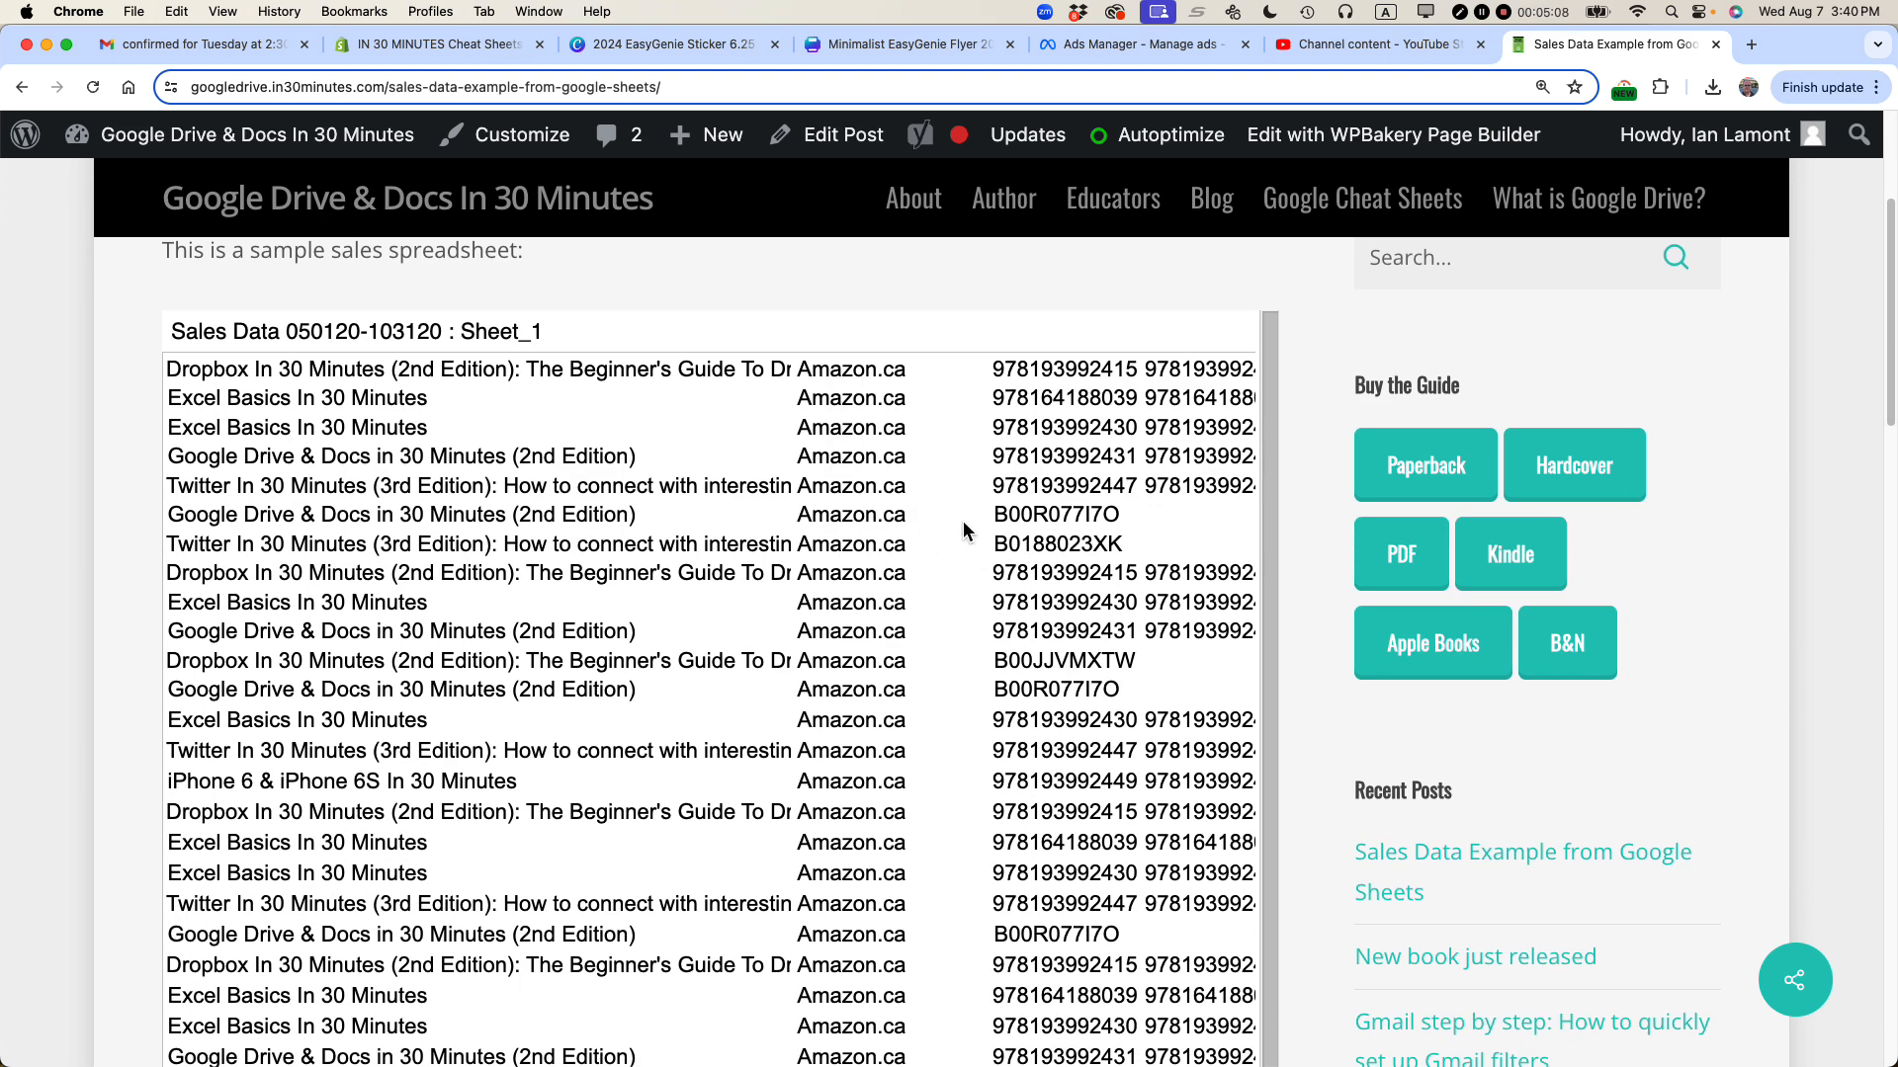
scroll(856, 562, down, 3)
scroll(852, 561, down, 10)
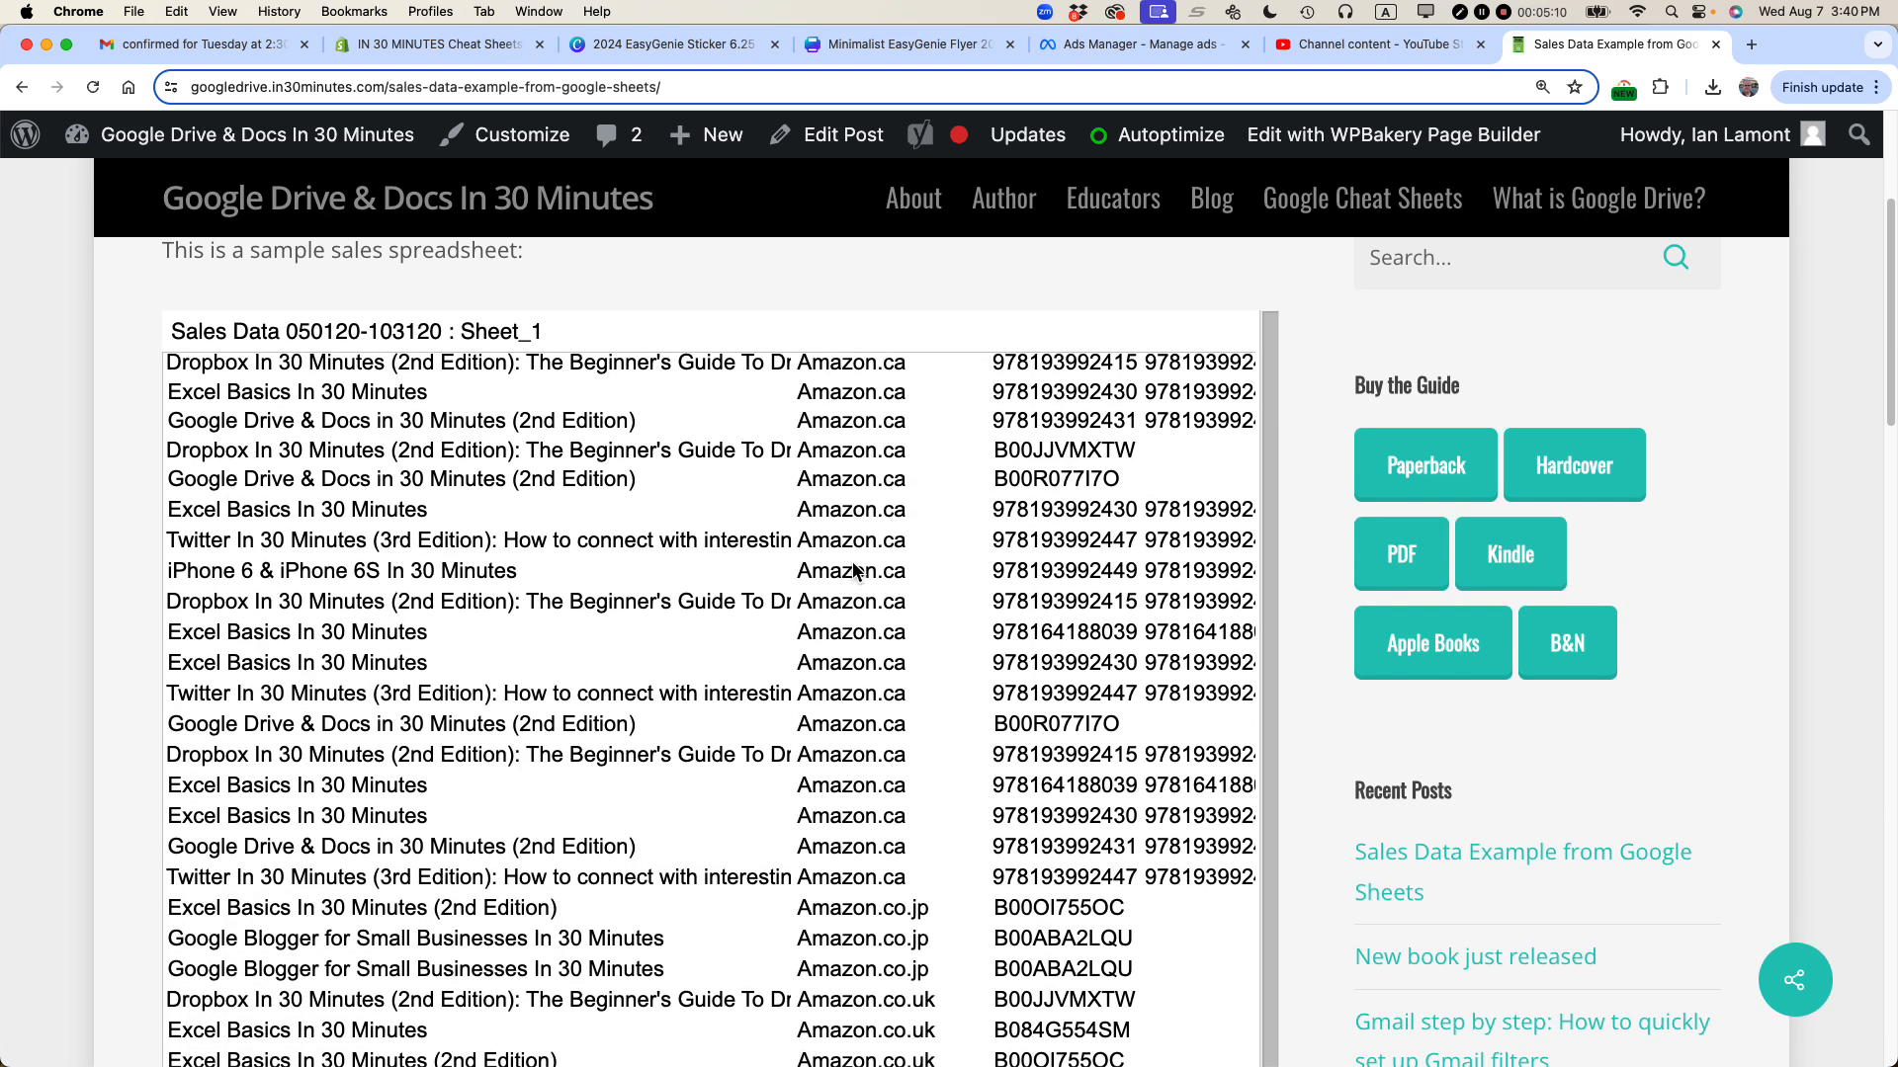
scroll(1229, 624, up, 10)
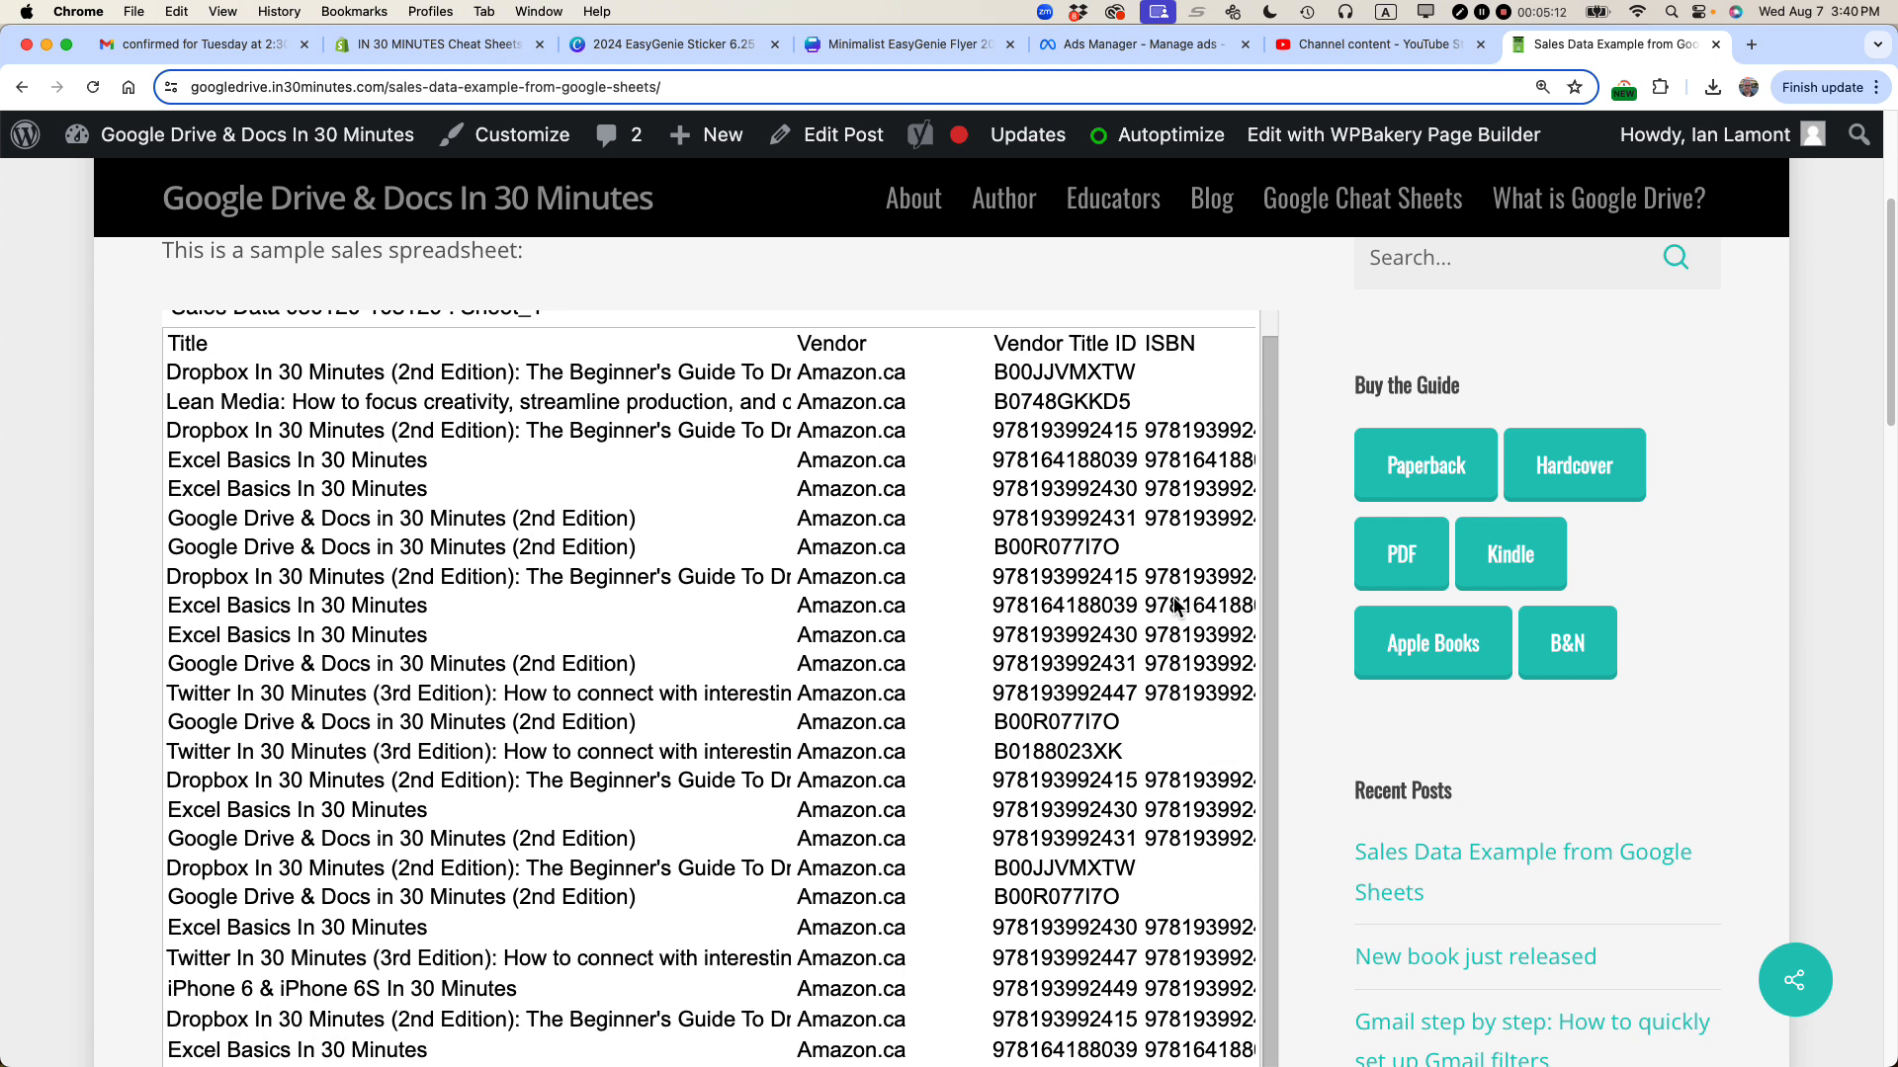
scroll(1289, 506, up, 2)
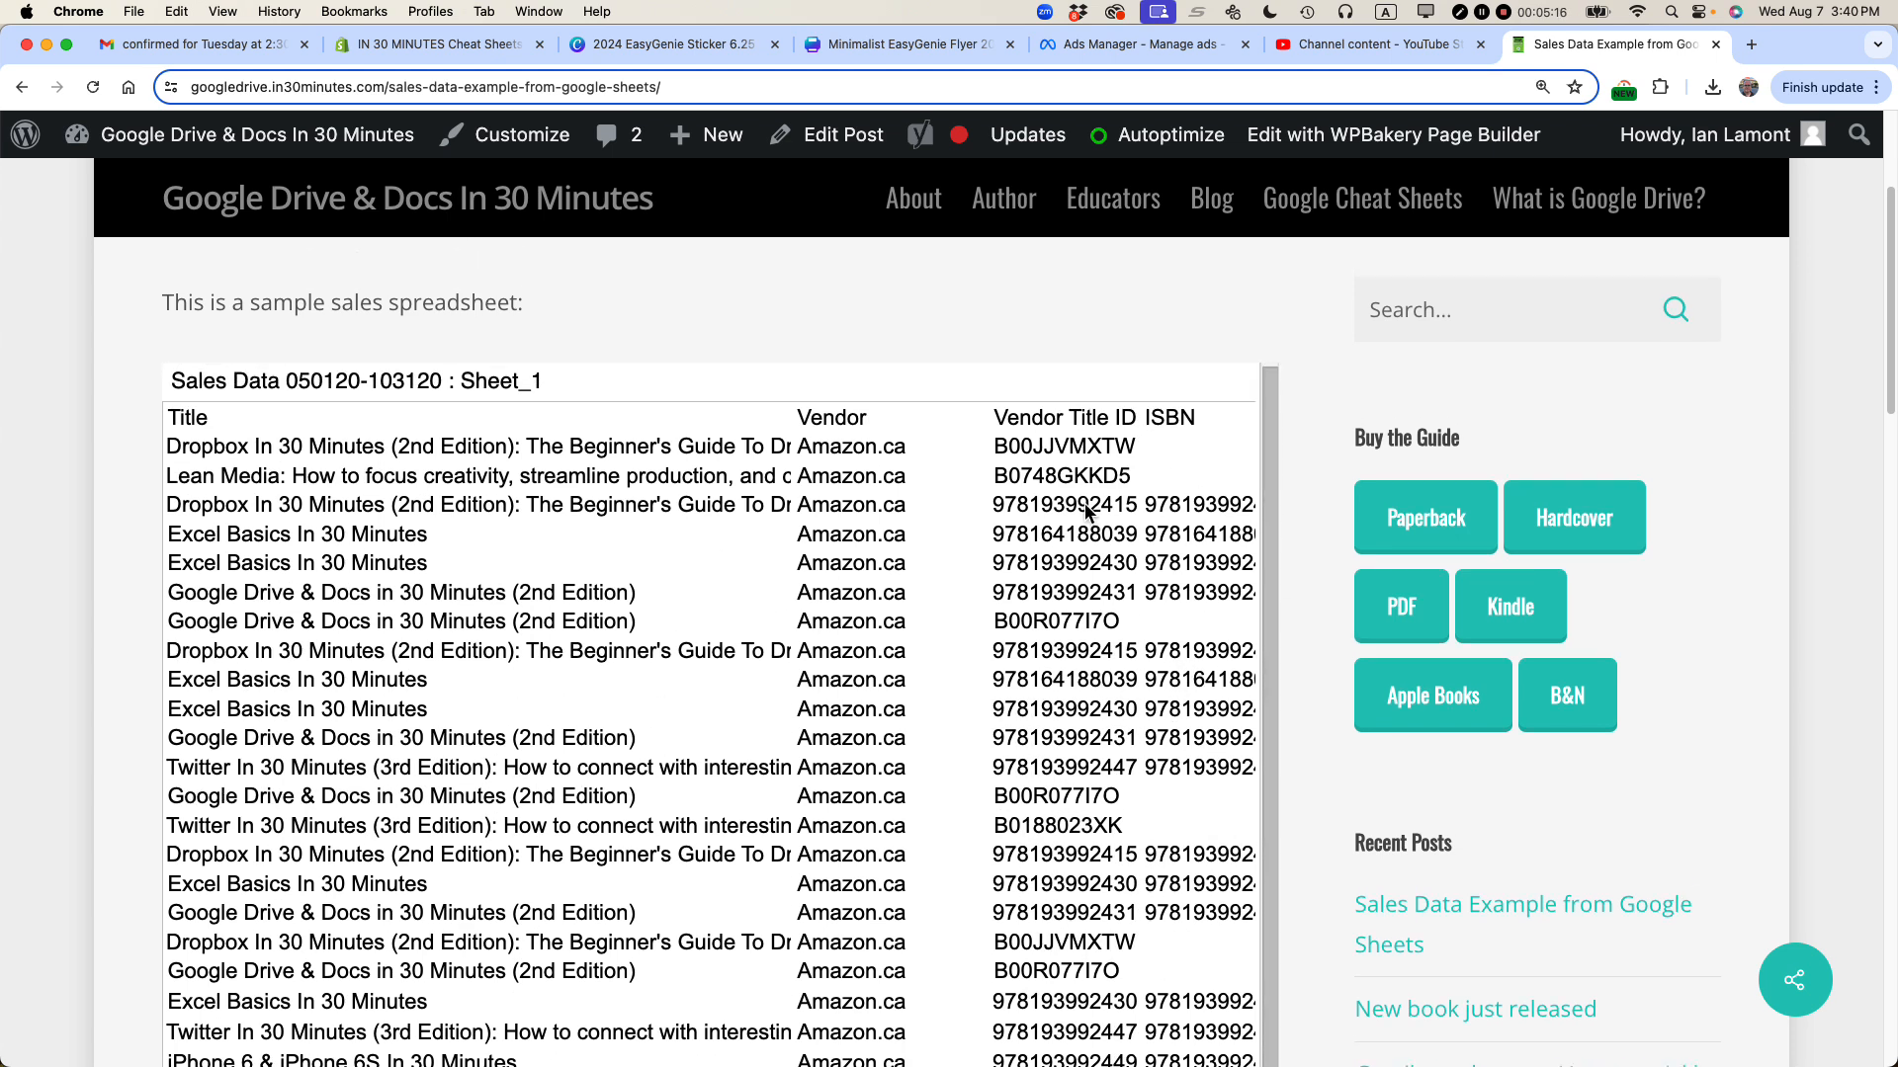
Step: Switch to the Sales Data spreadsheet window and close the Publish to the web dialog
key(super+Tab)
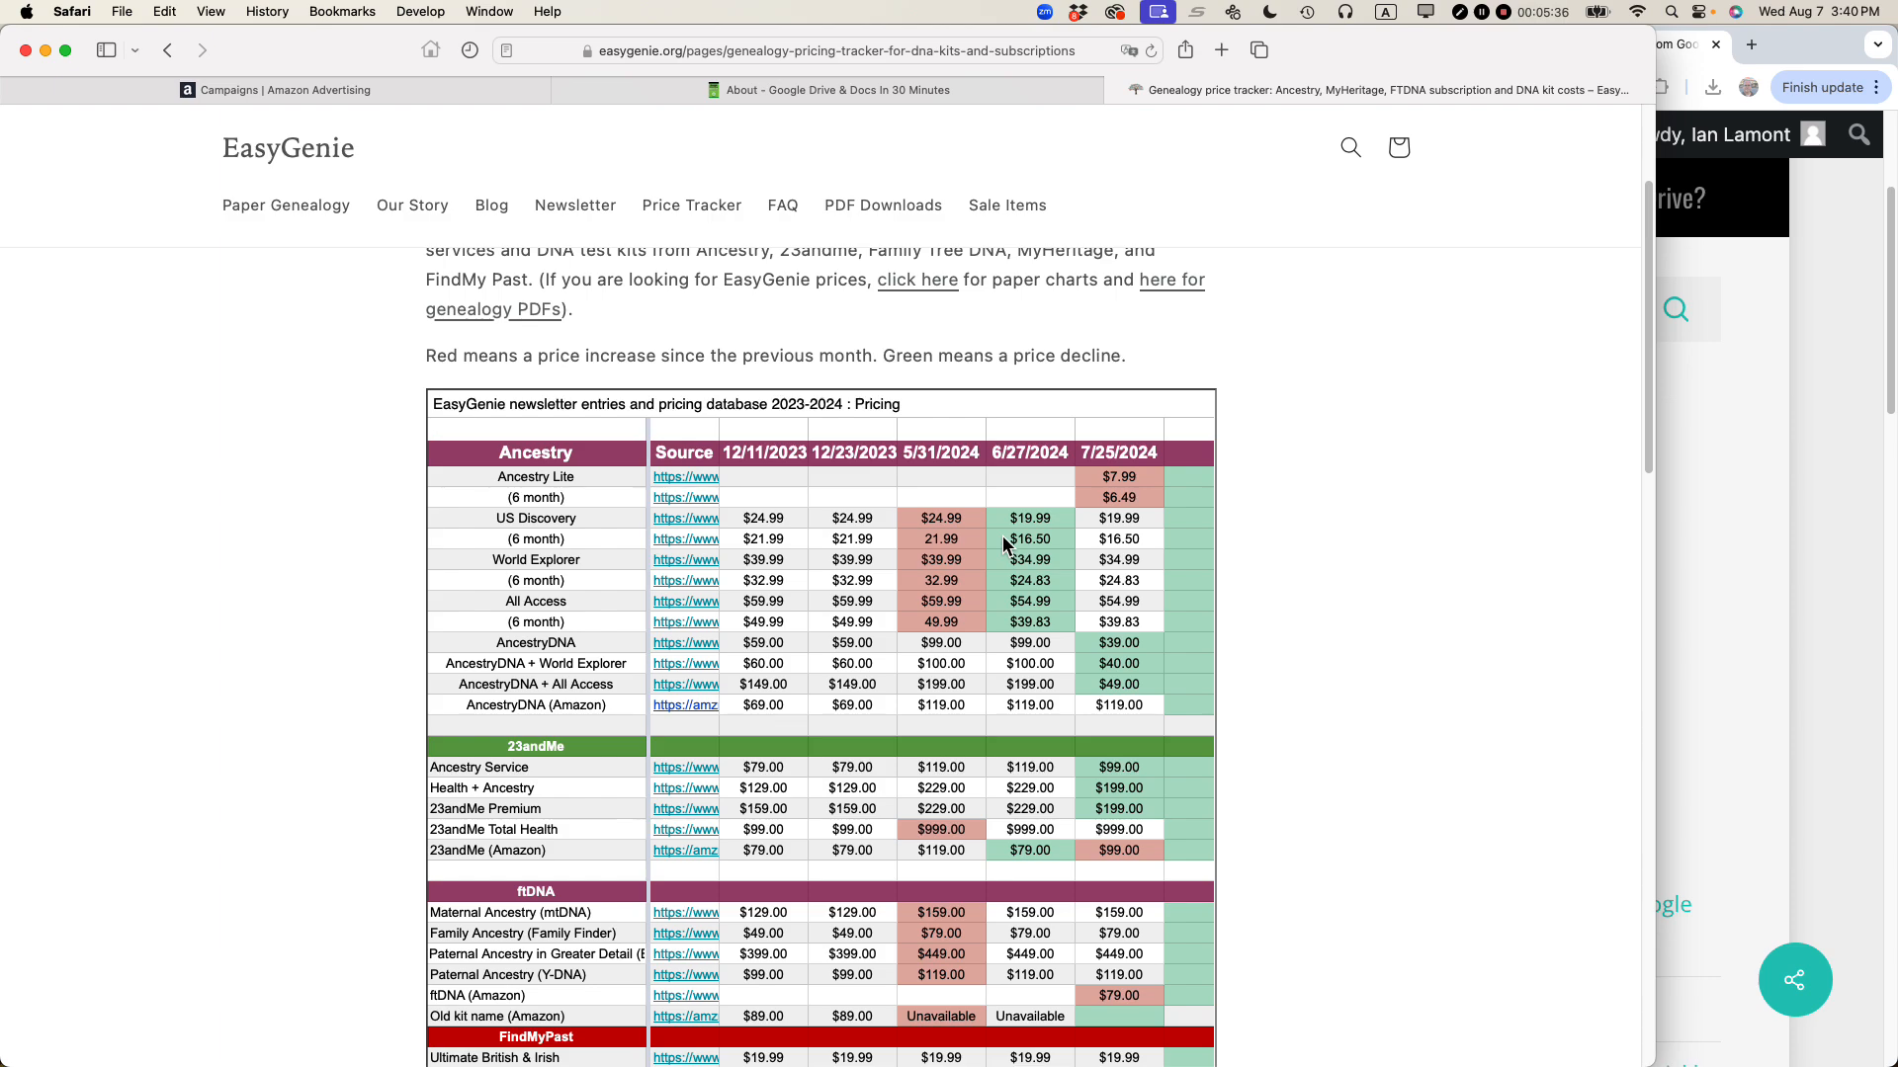
key(super+Tab)
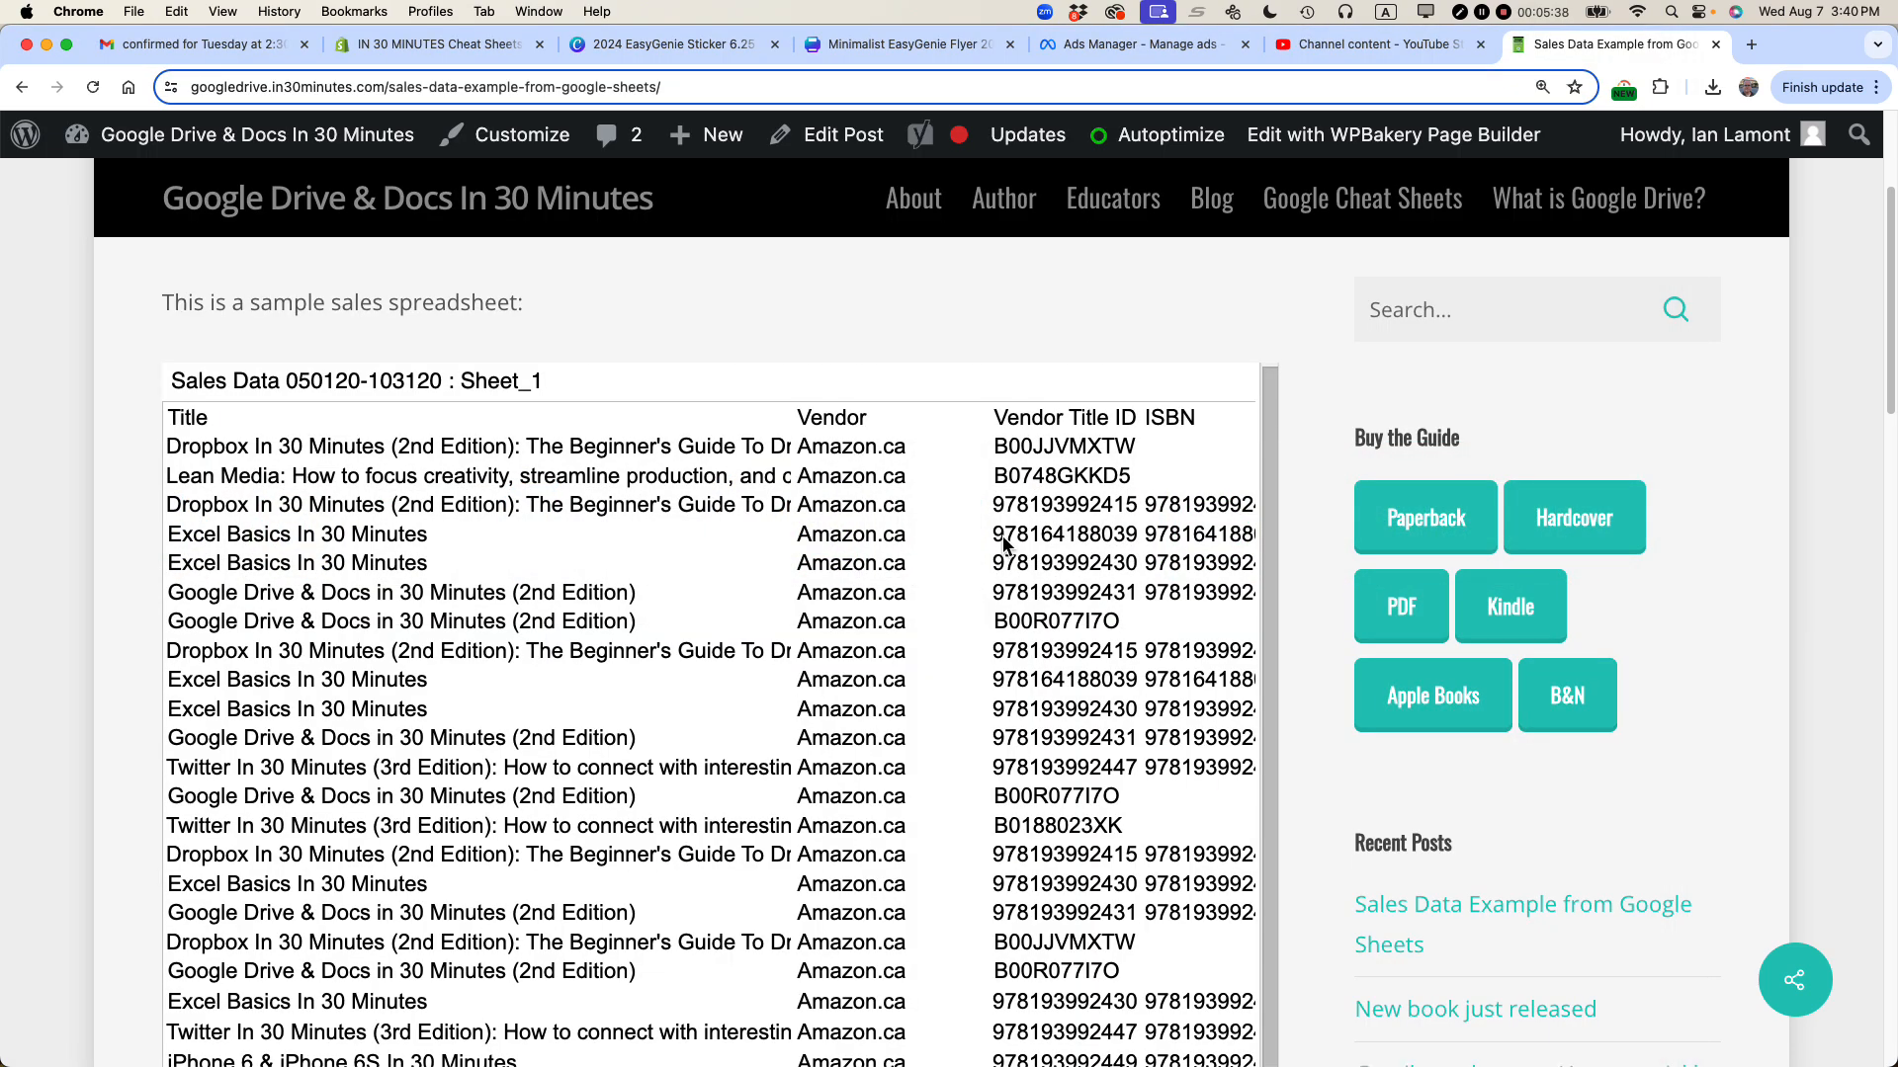
key(super+grave)
click(1001, 534)
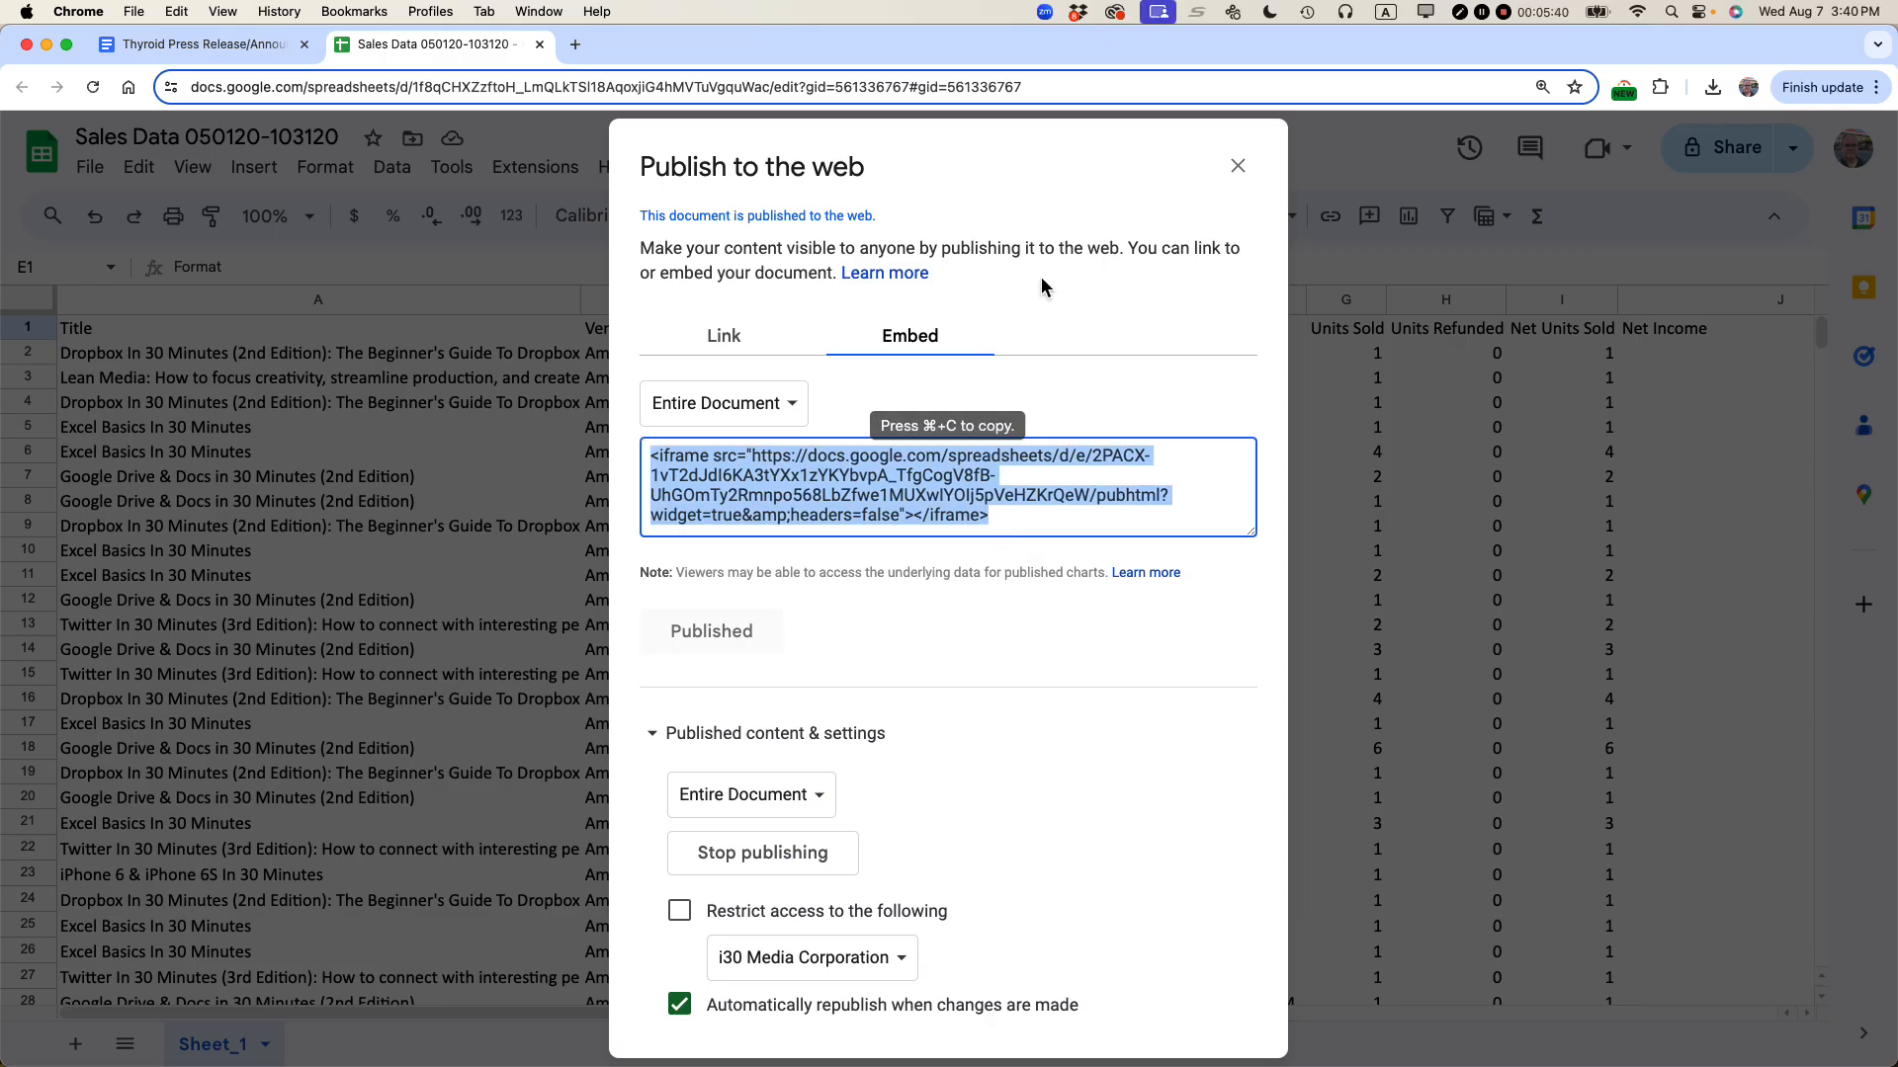
click(1249, 179)
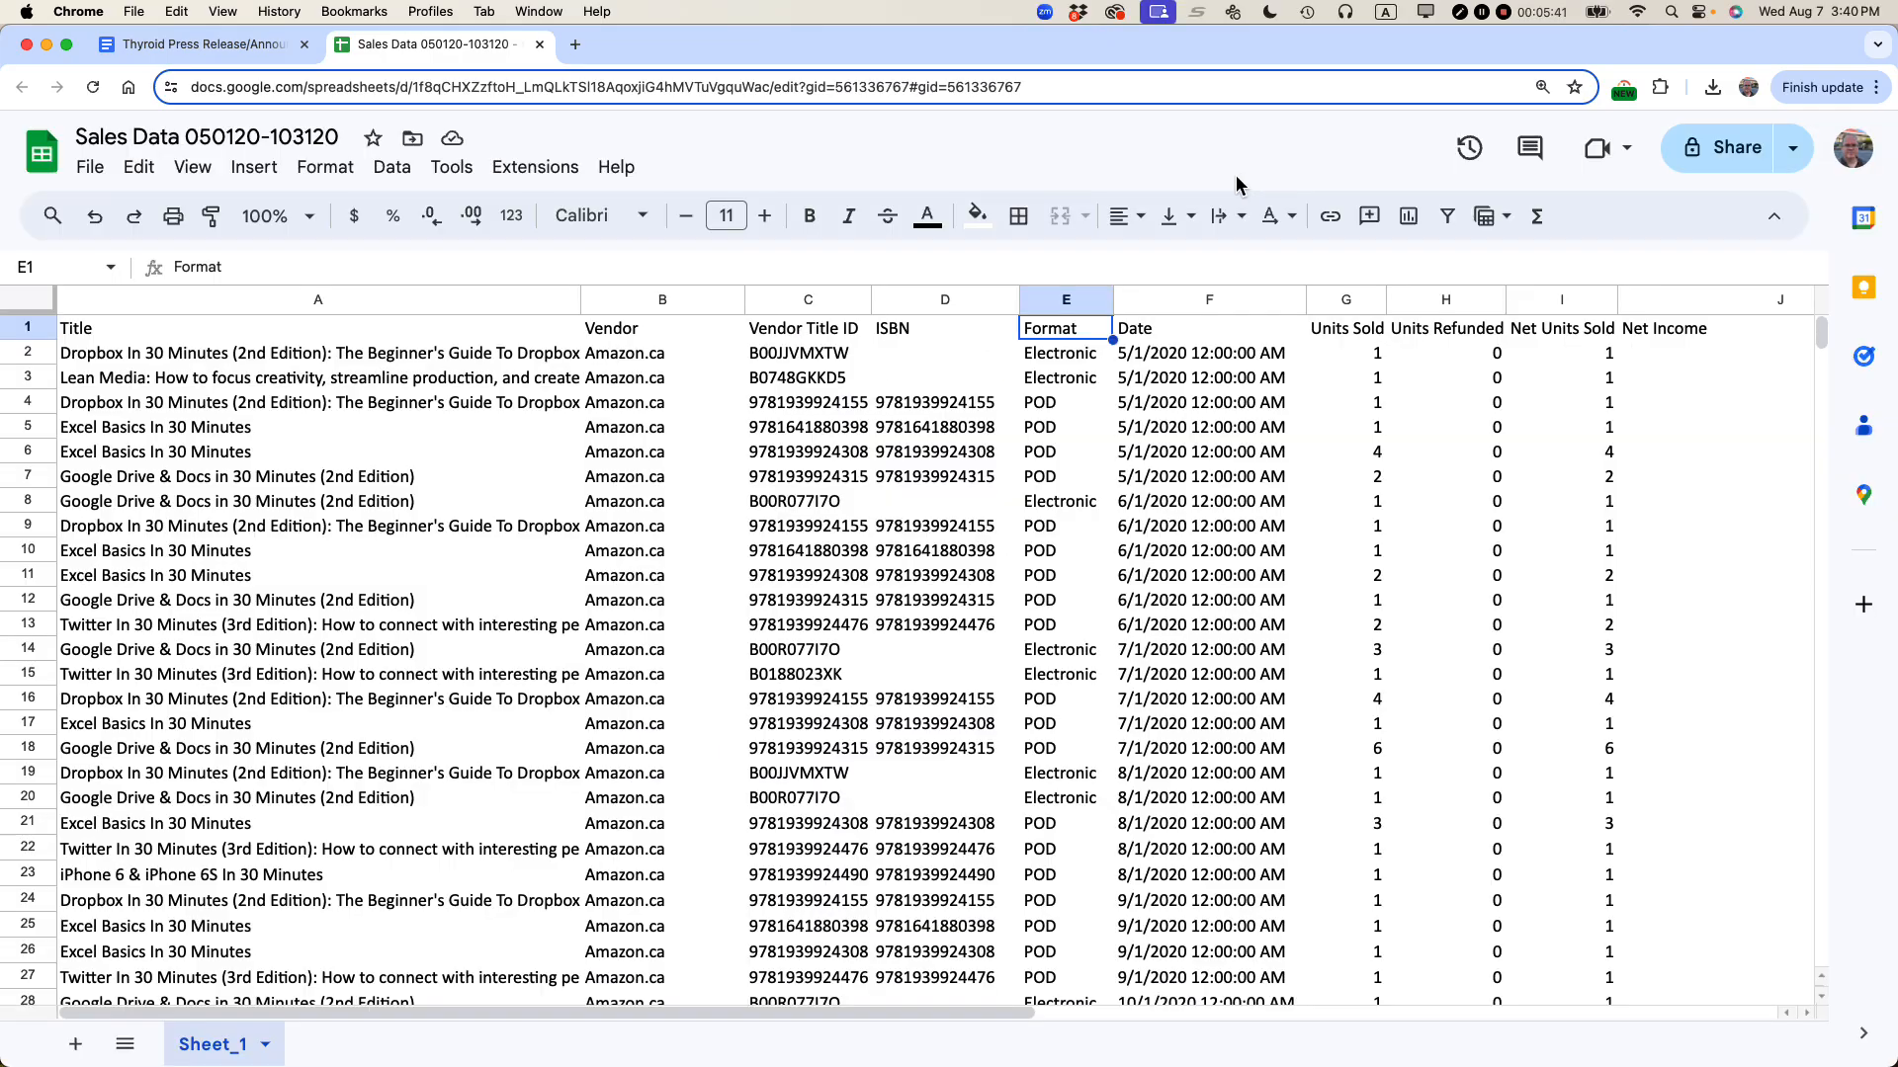
Step: Hide the Vendor column and narrow the Title column in the spreadsheet
click(621, 300)
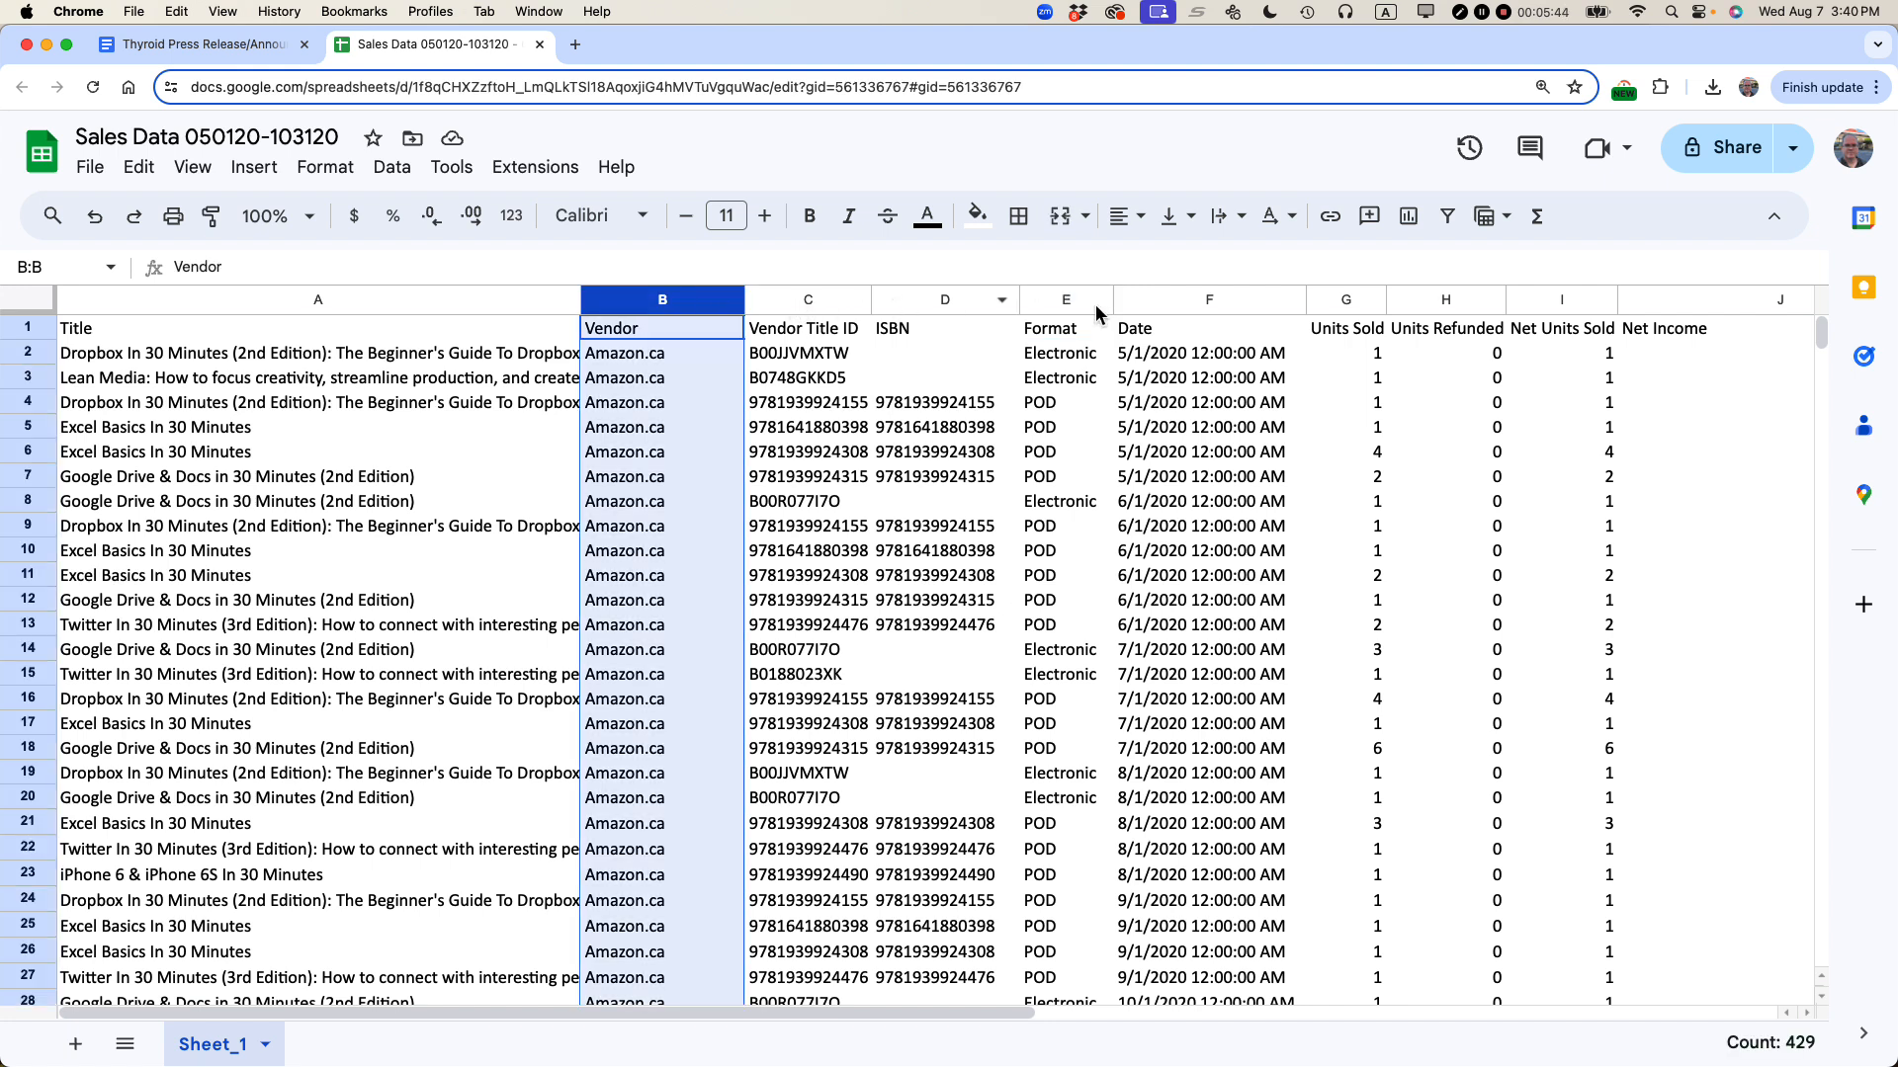
super+click(1045, 300)
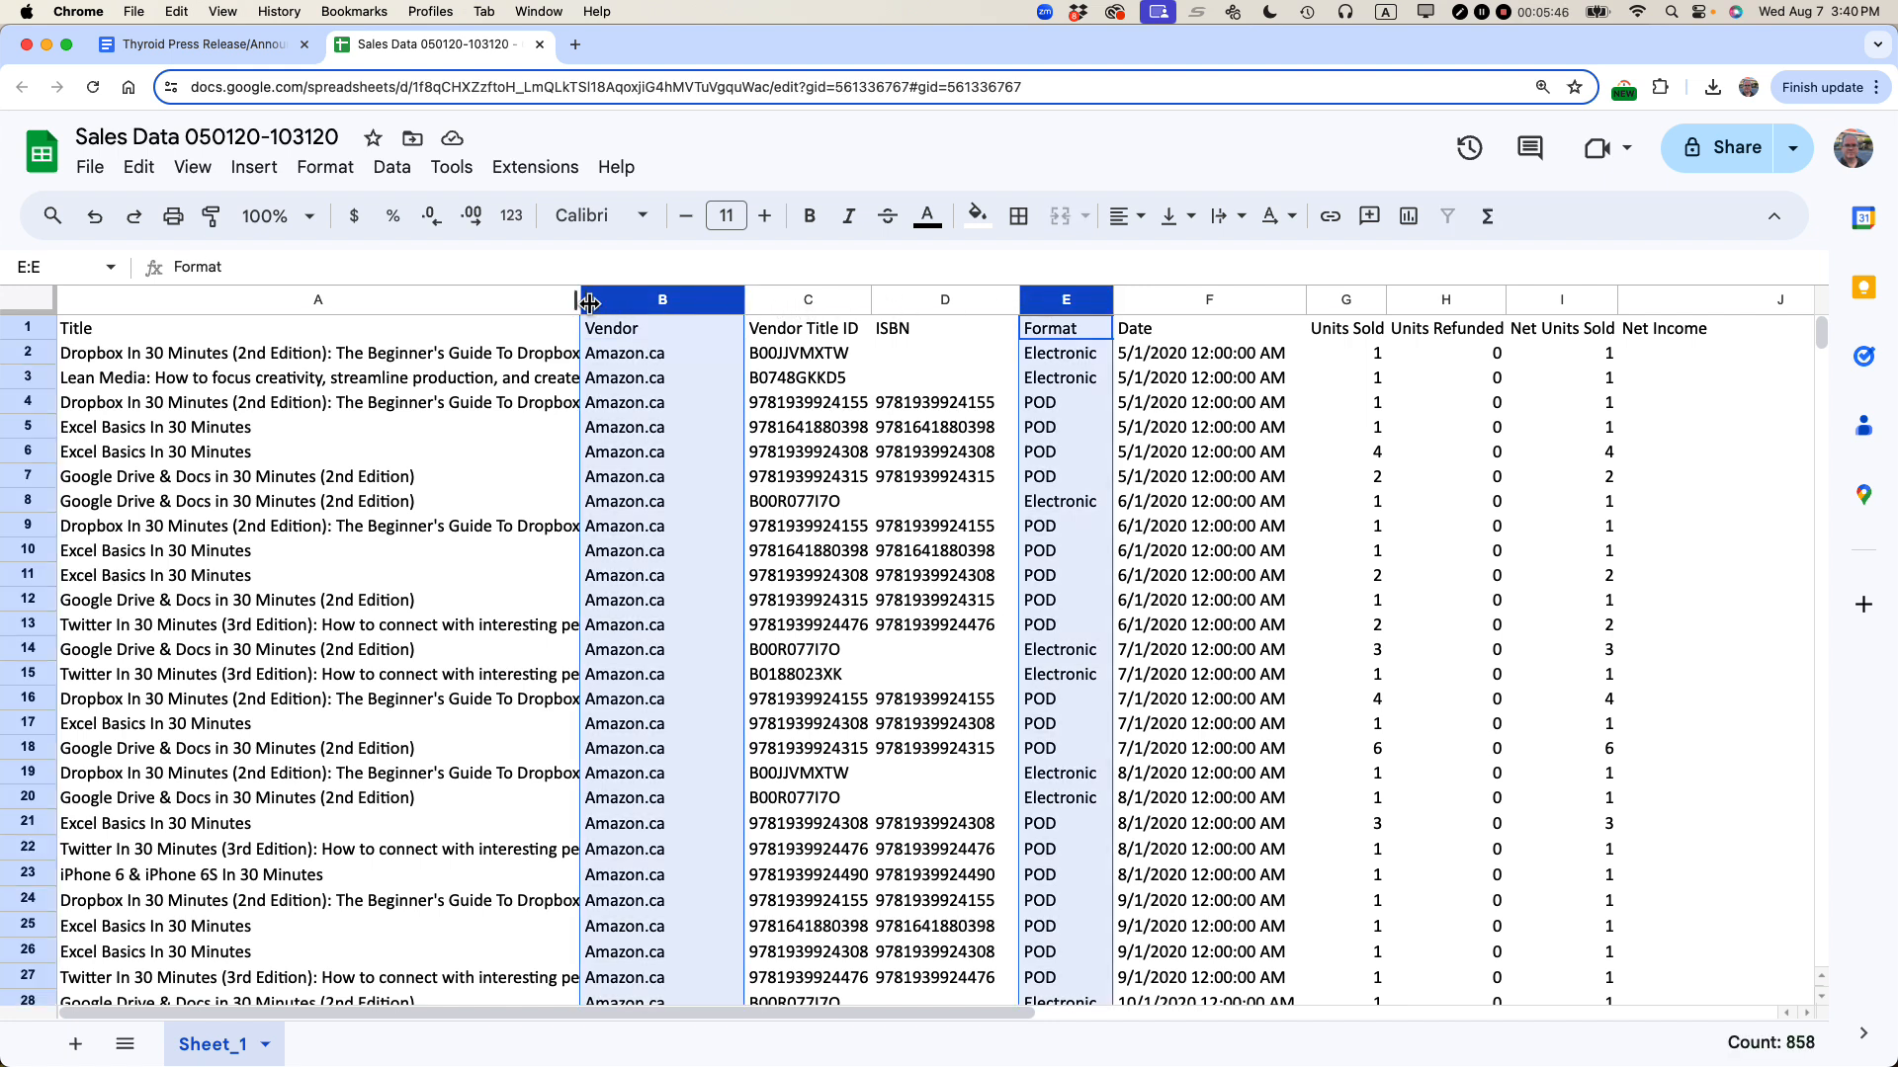
right_click(613, 304)
click(697, 580)
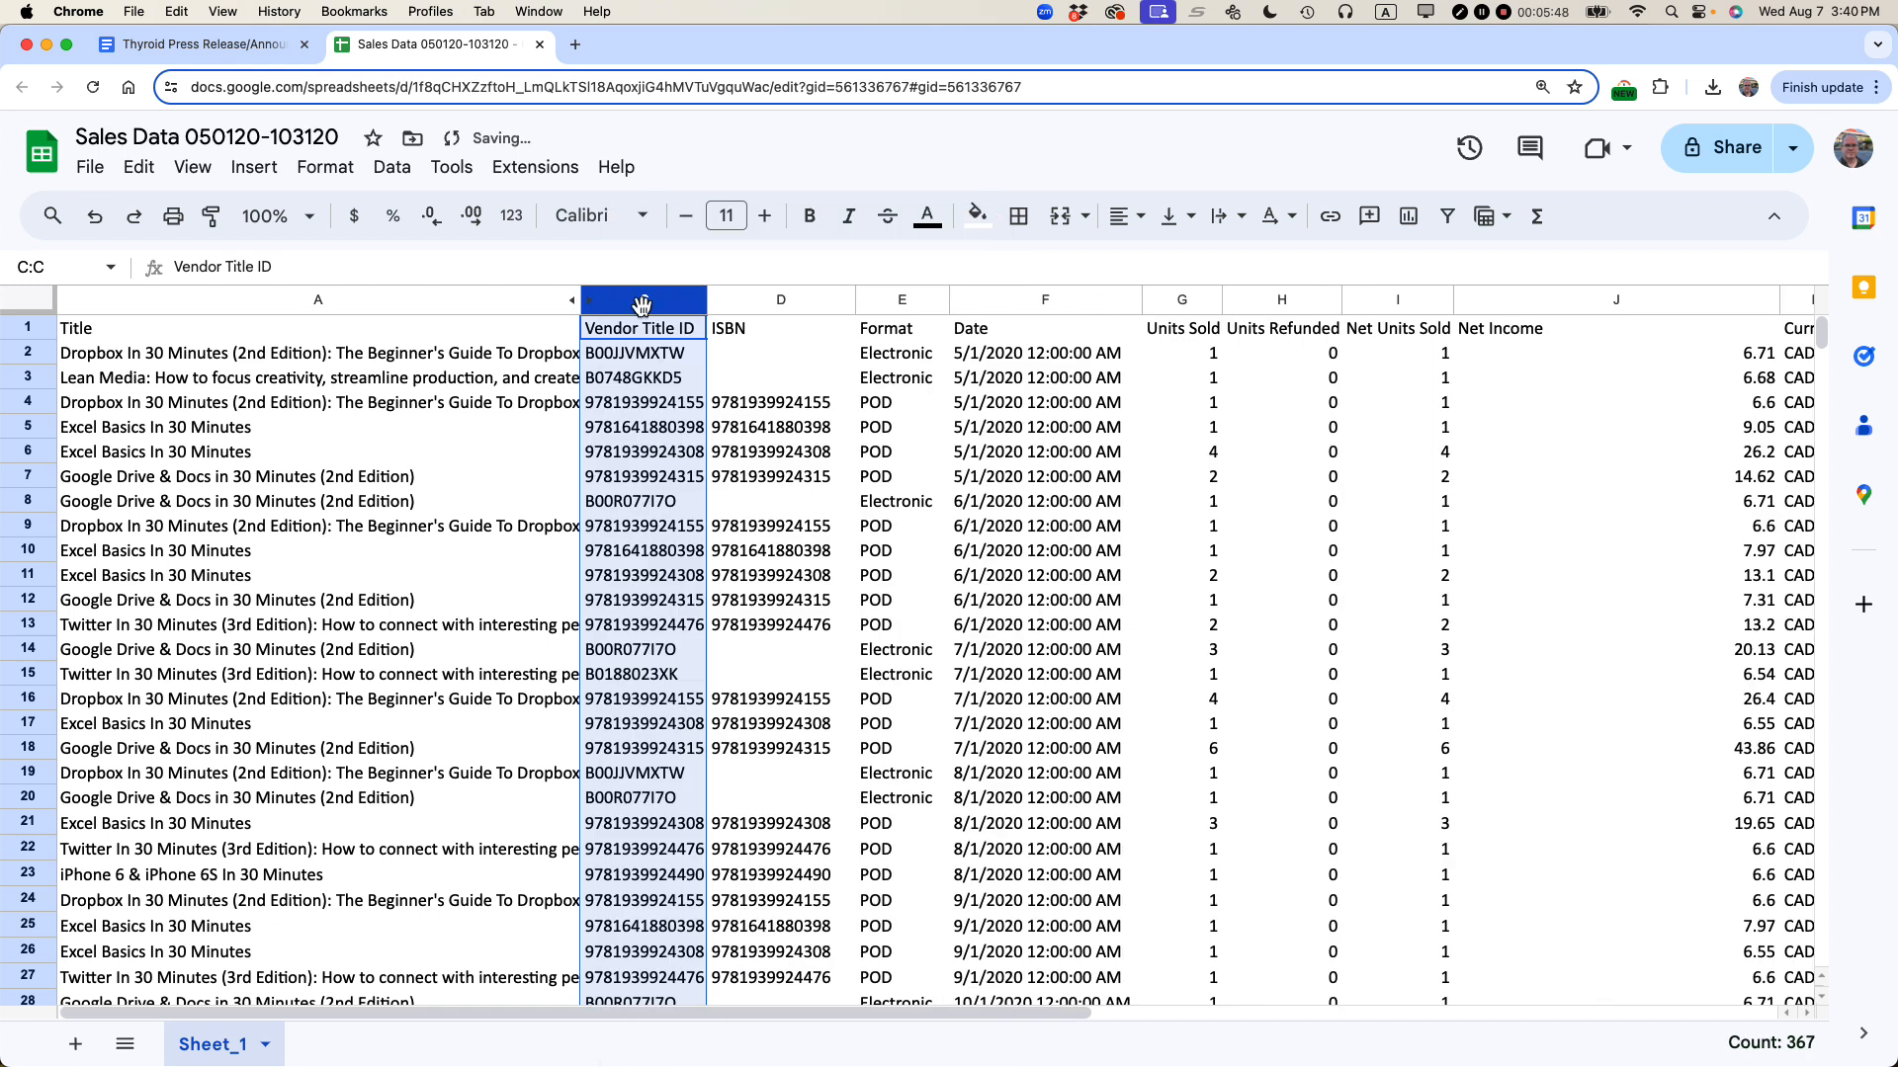
drag(585, 308, 452, 306)
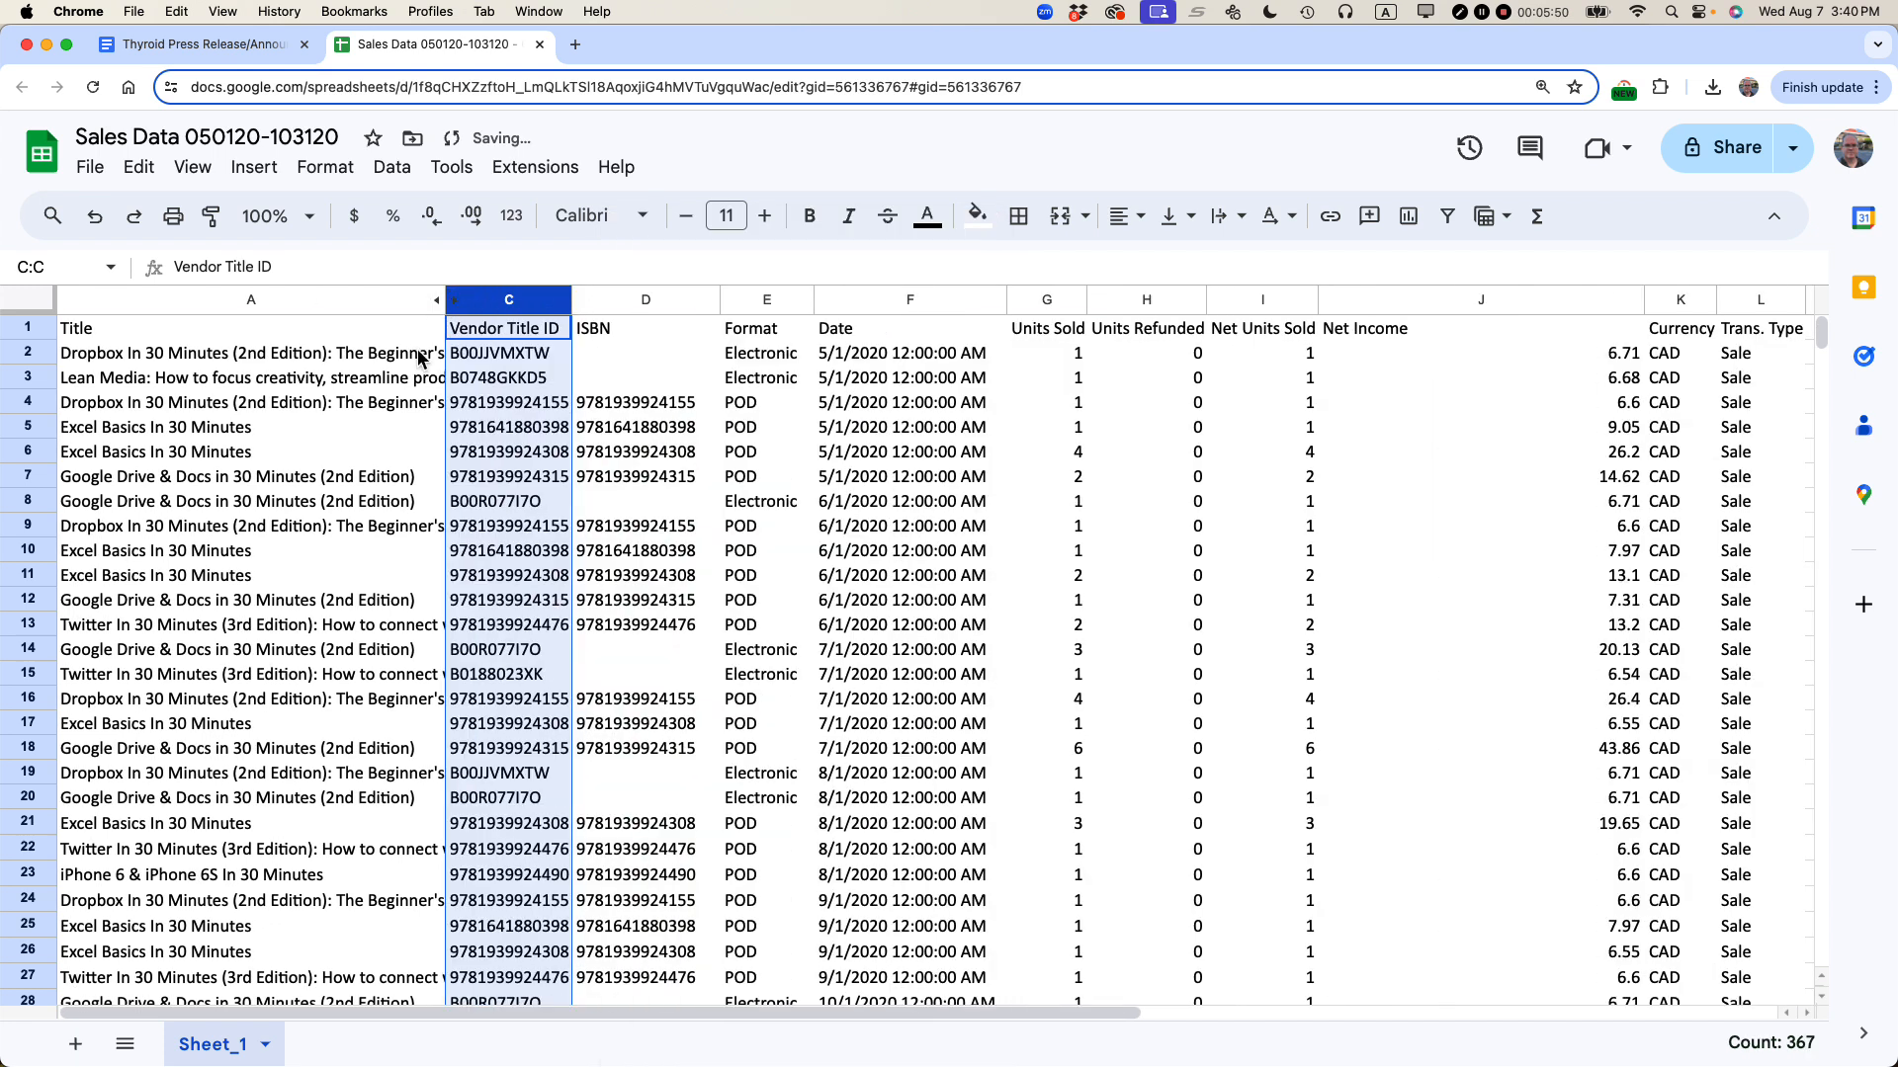
click(501, 263)
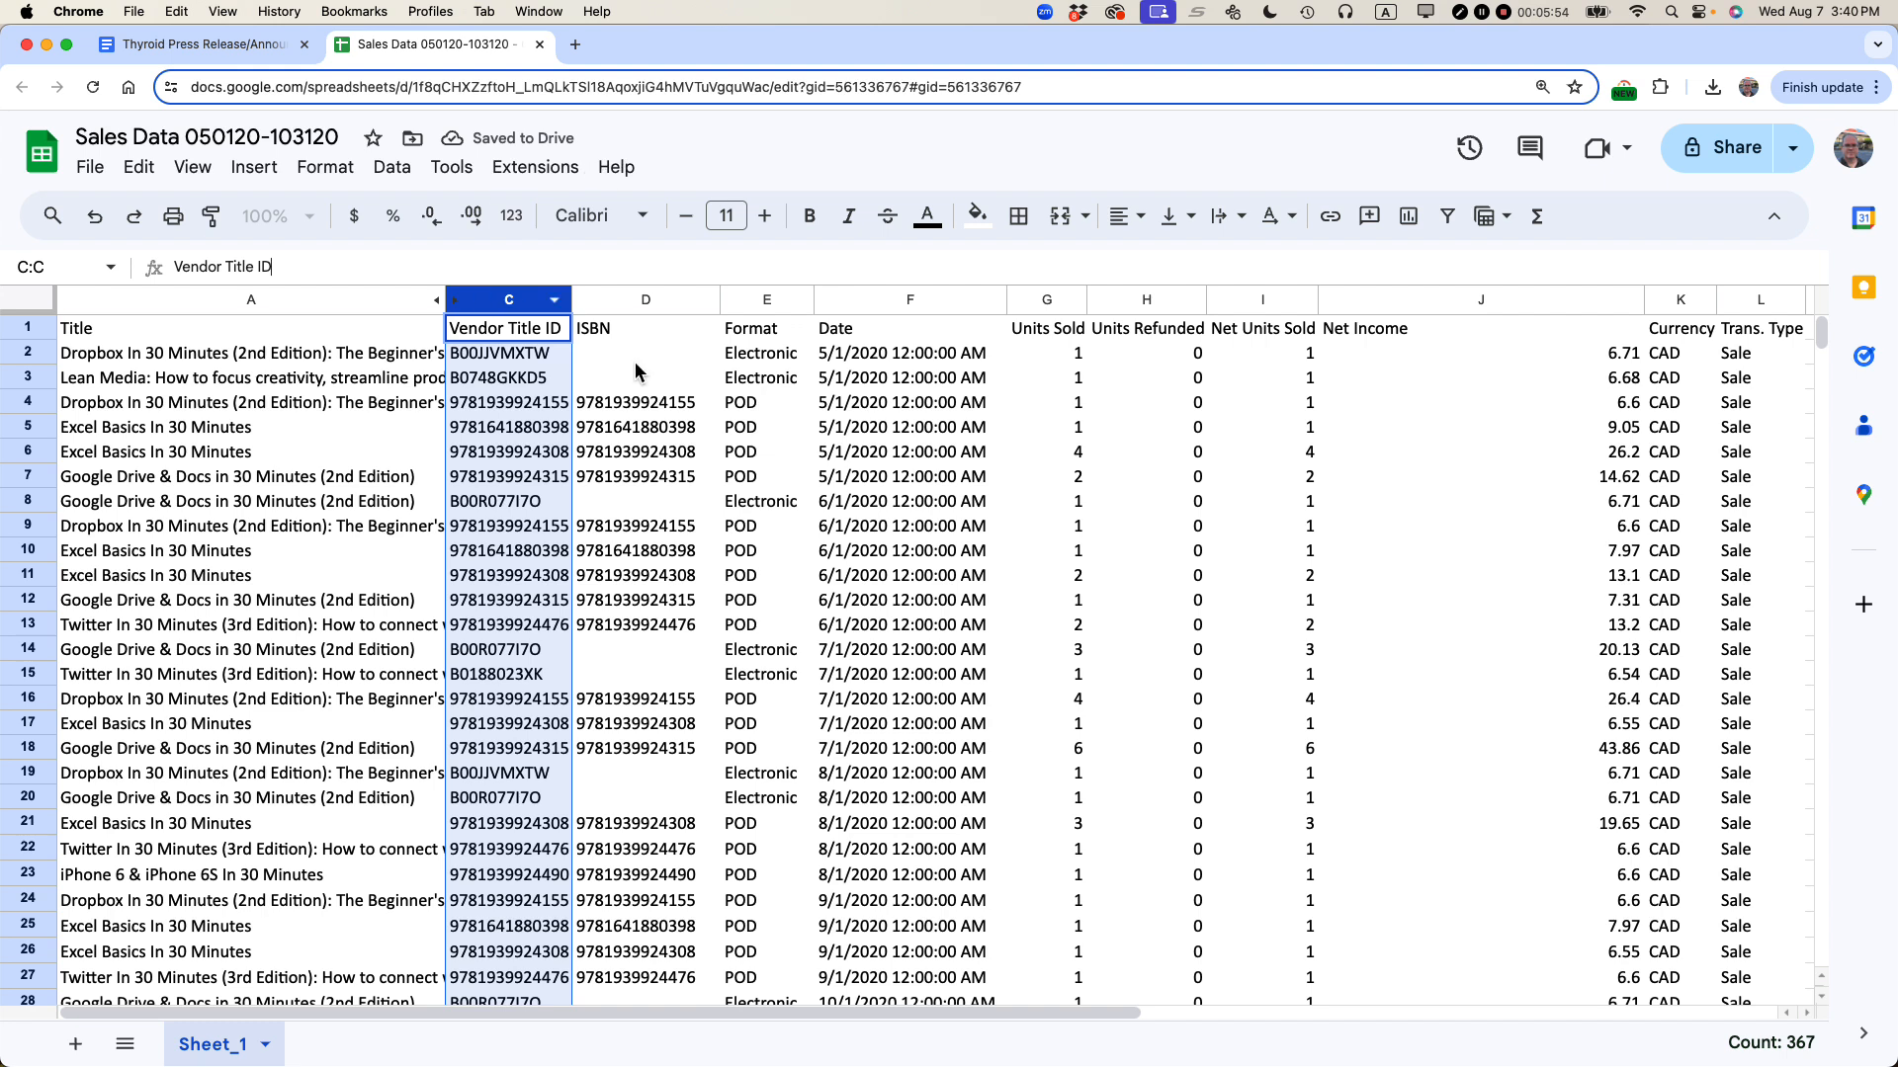
Step: Return to the published post and reload it to check the embedded sheet
key(super+grave)
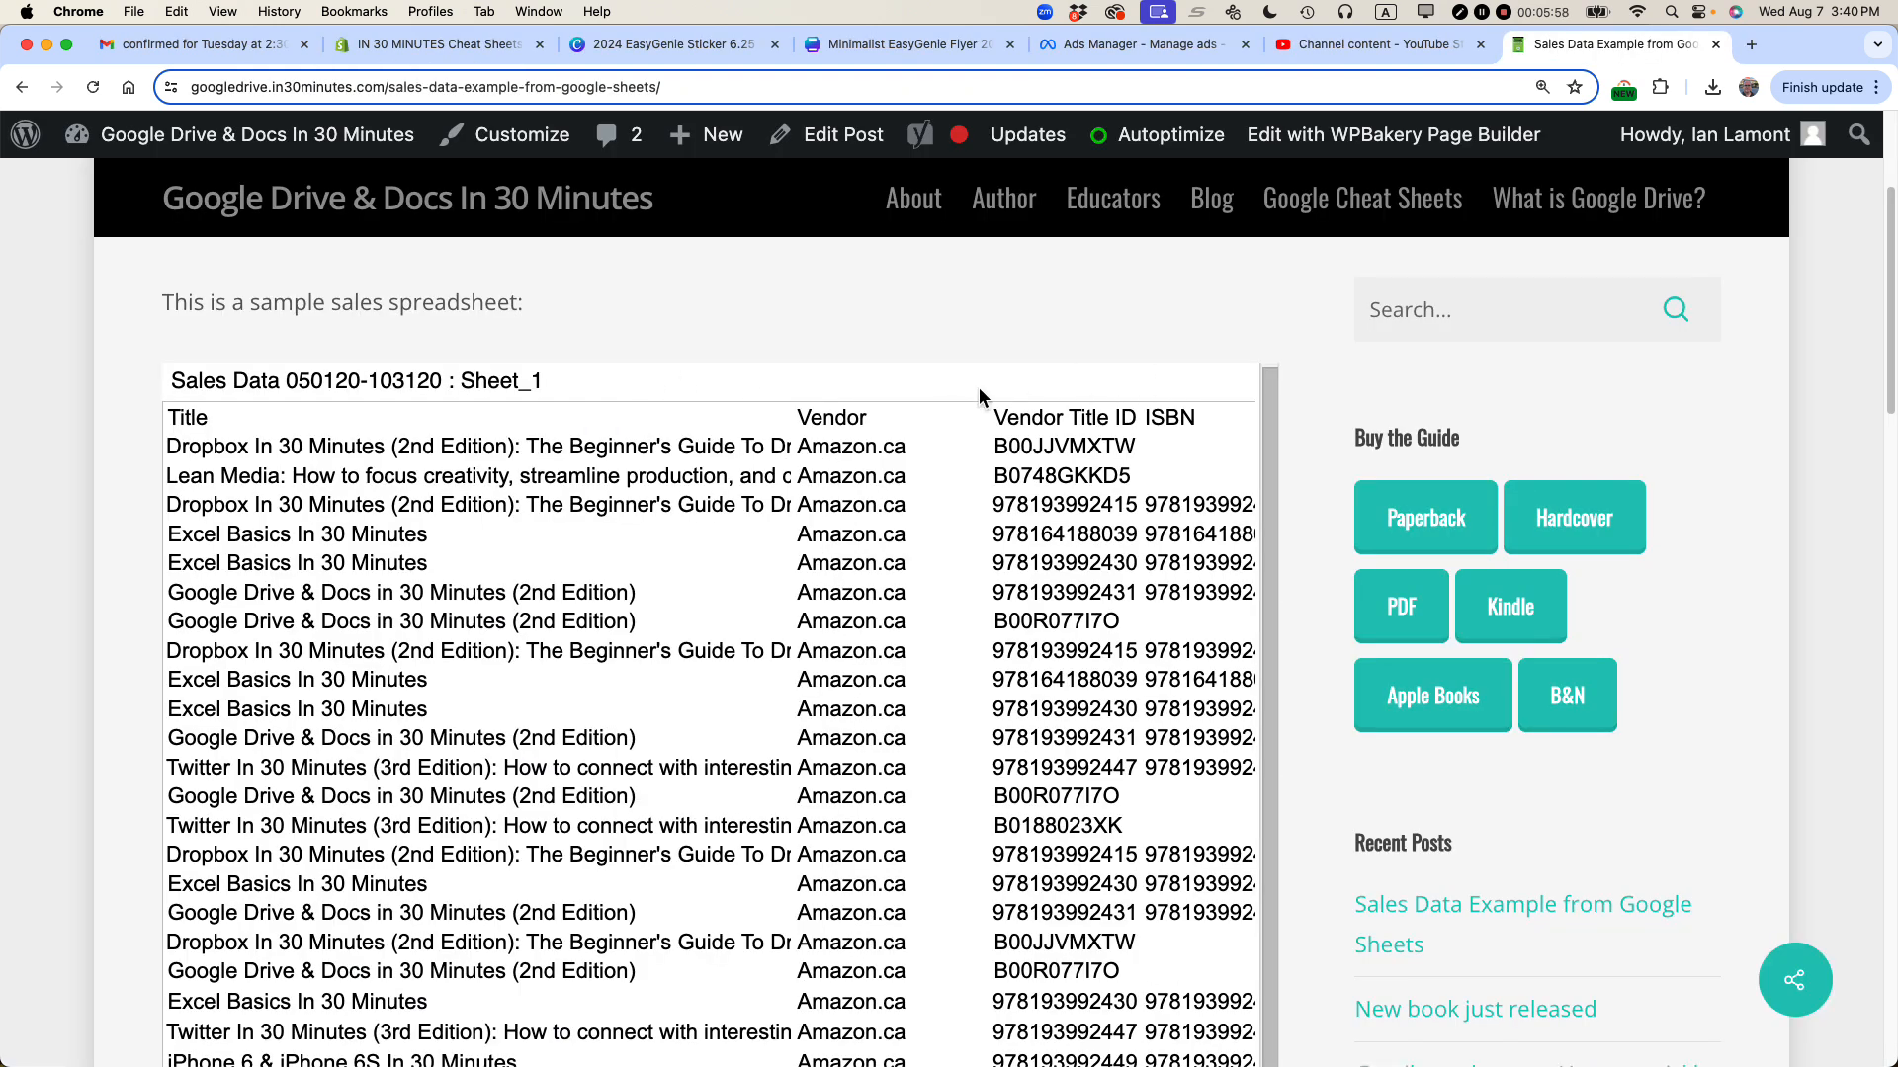
key(super+r)
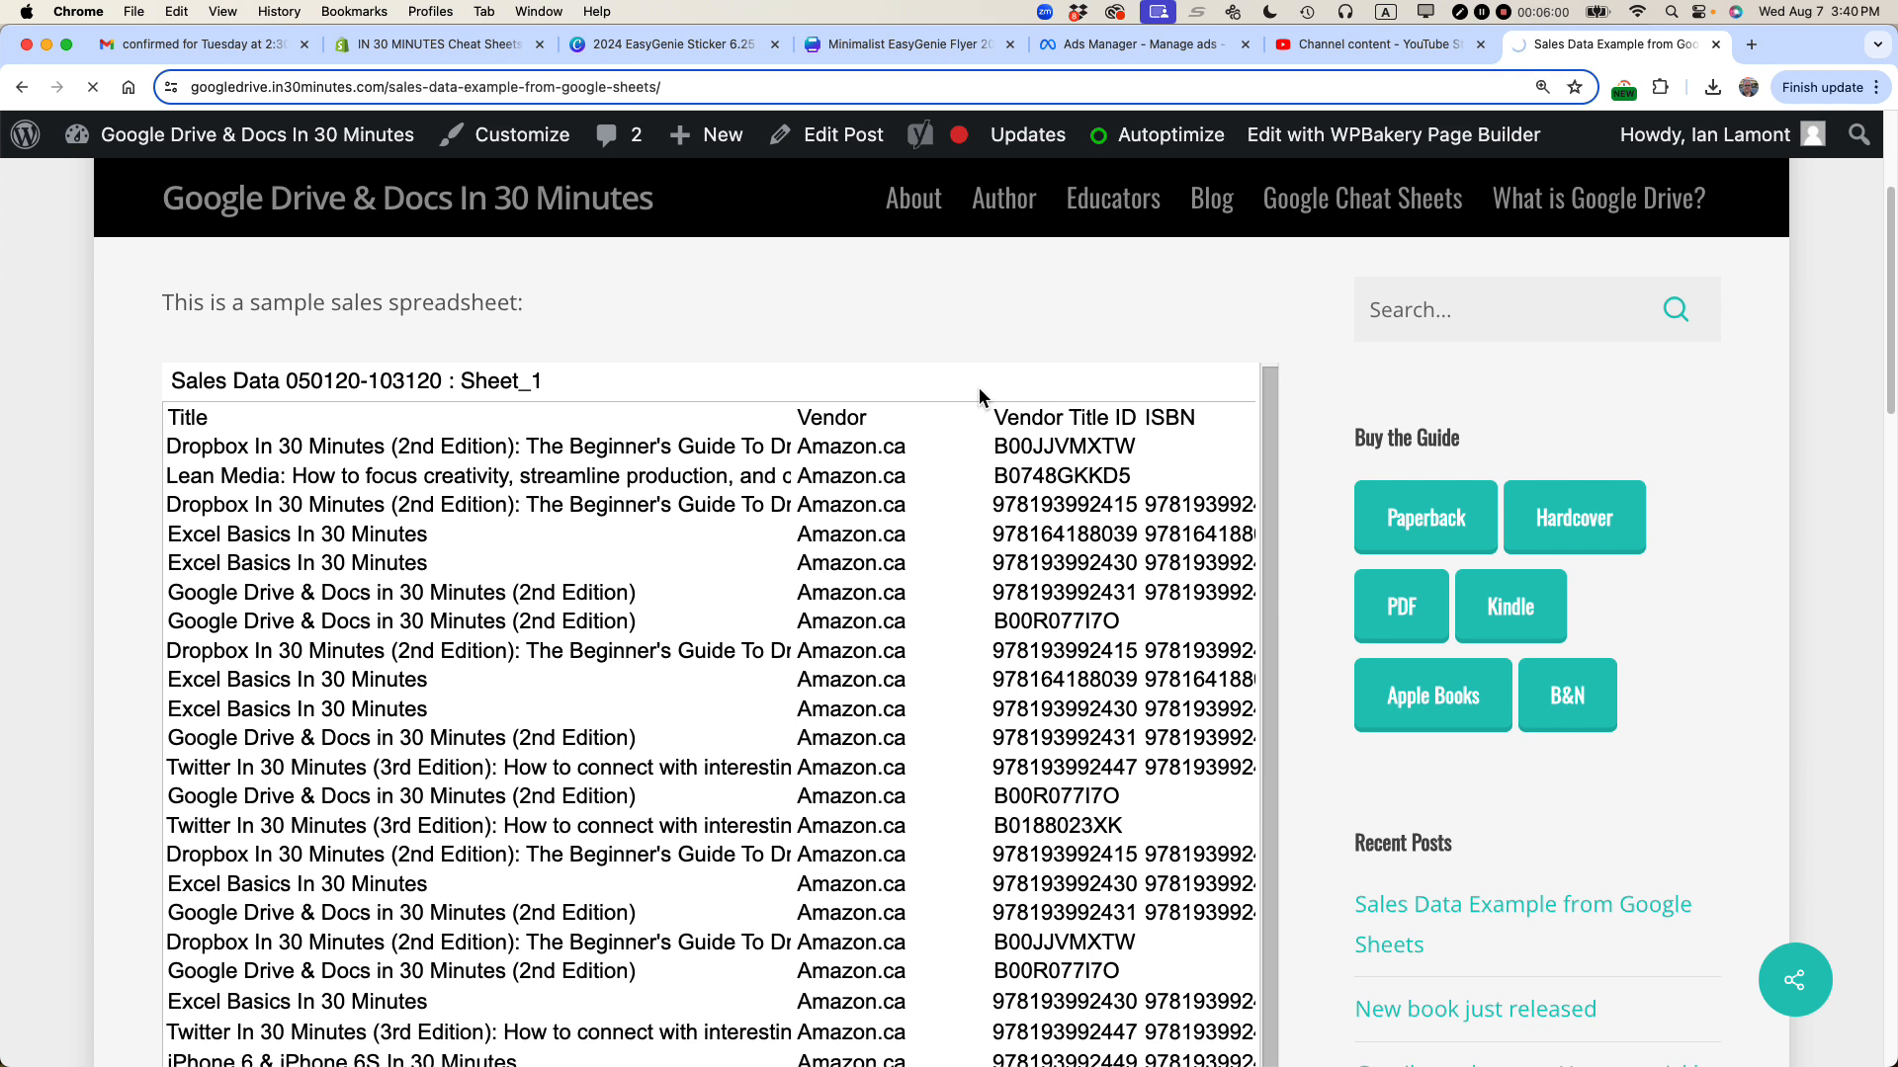